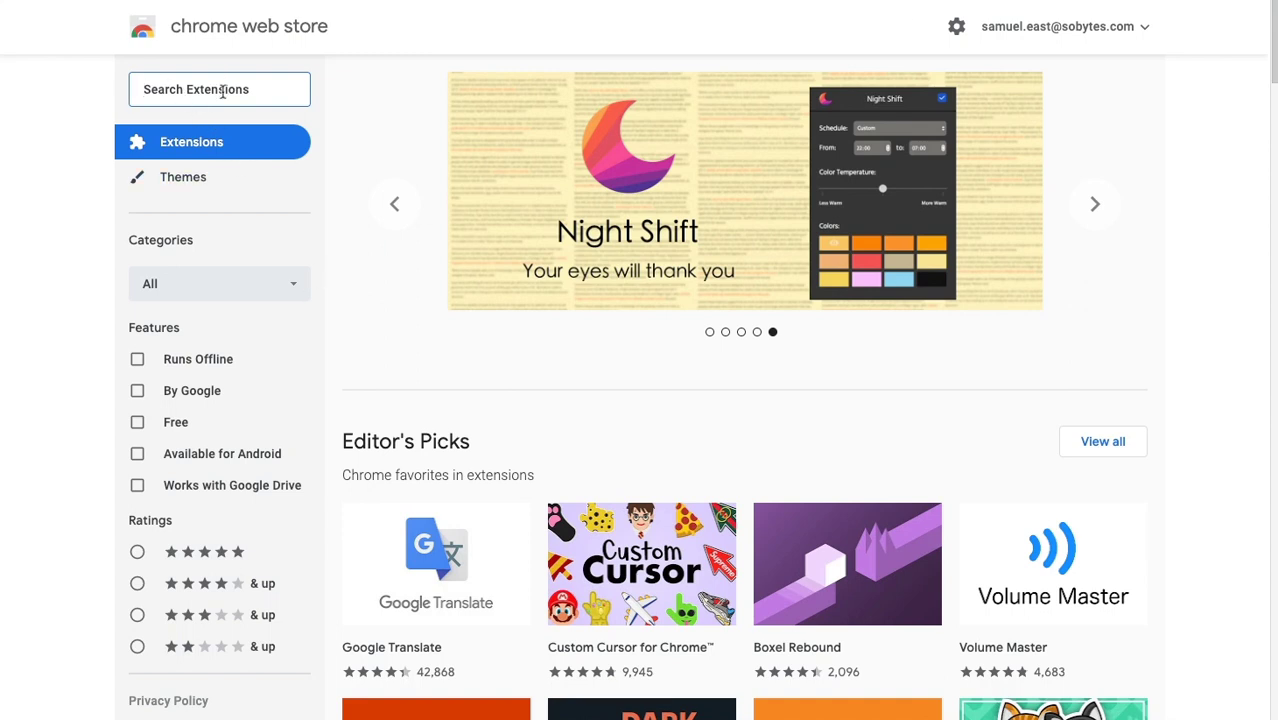
# Search the Chrome Web Store extensions for "skyload"
pyautogui.write('skyload')
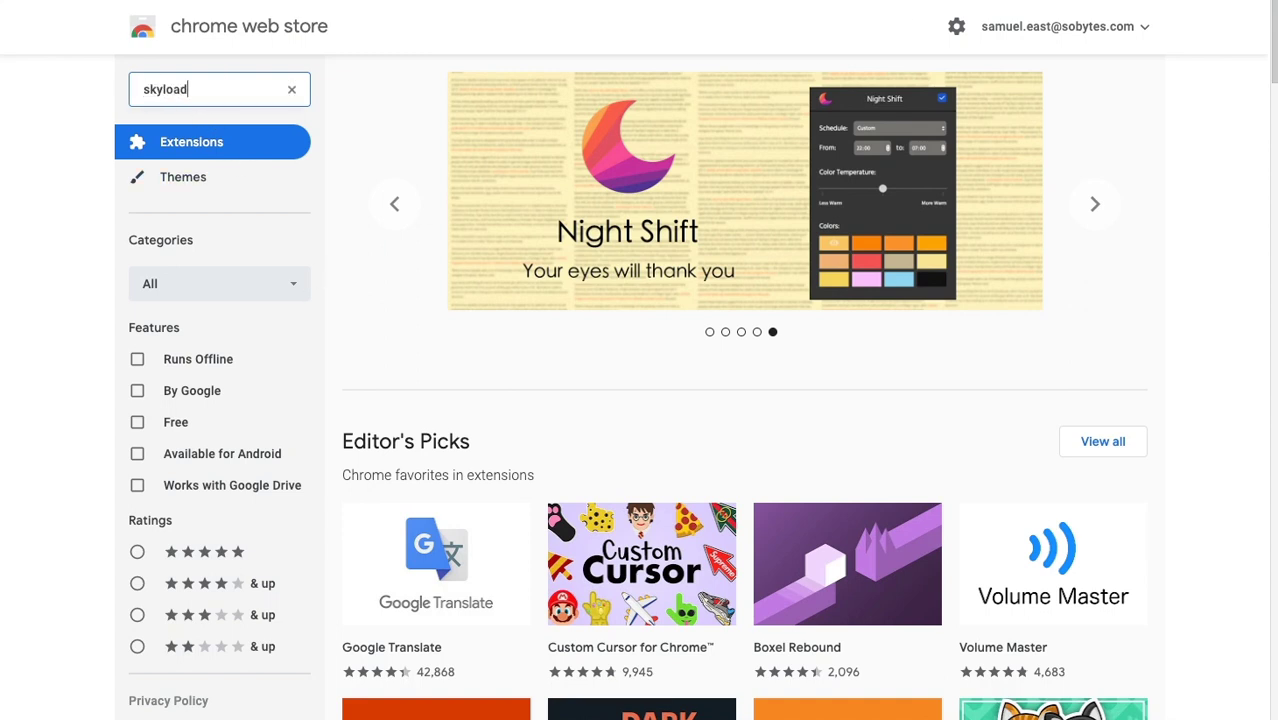
pyautogui.press('Return')
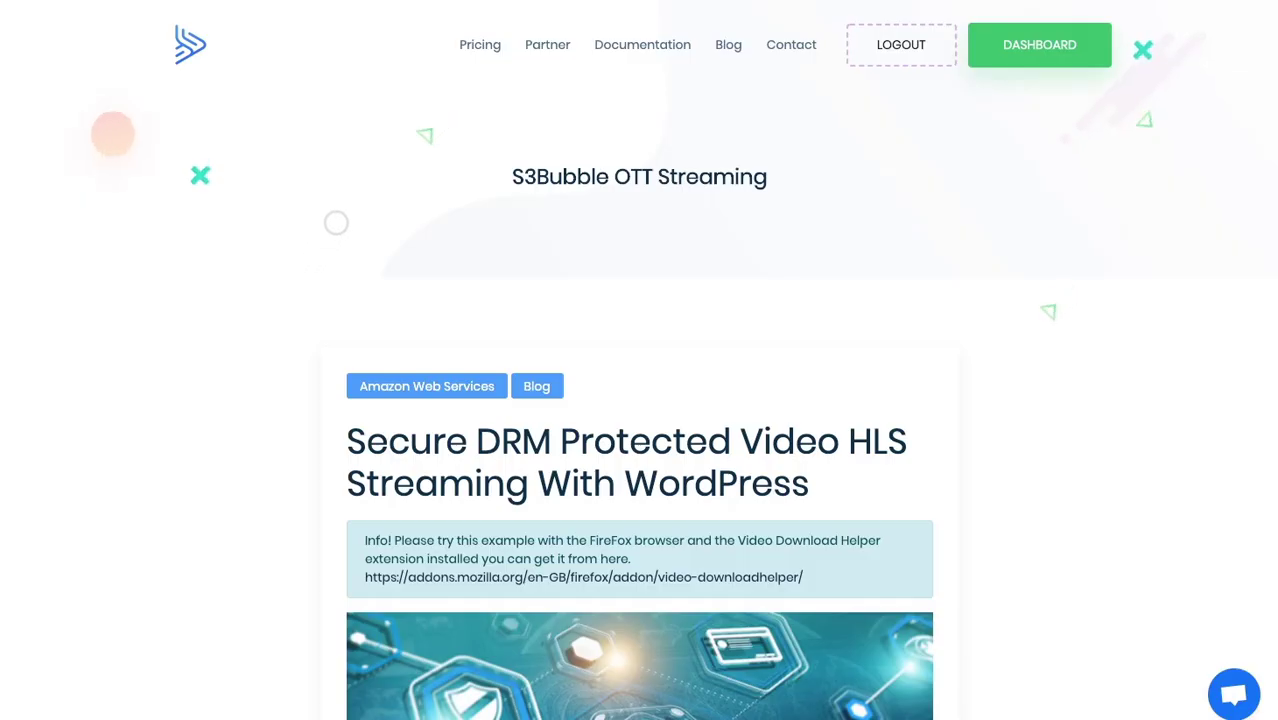
# Open the Skyload extension on the Secure DRM Protected Video HLS Streaming page and download the MP4 stream it detects
pyautogui.click(1160, 3)
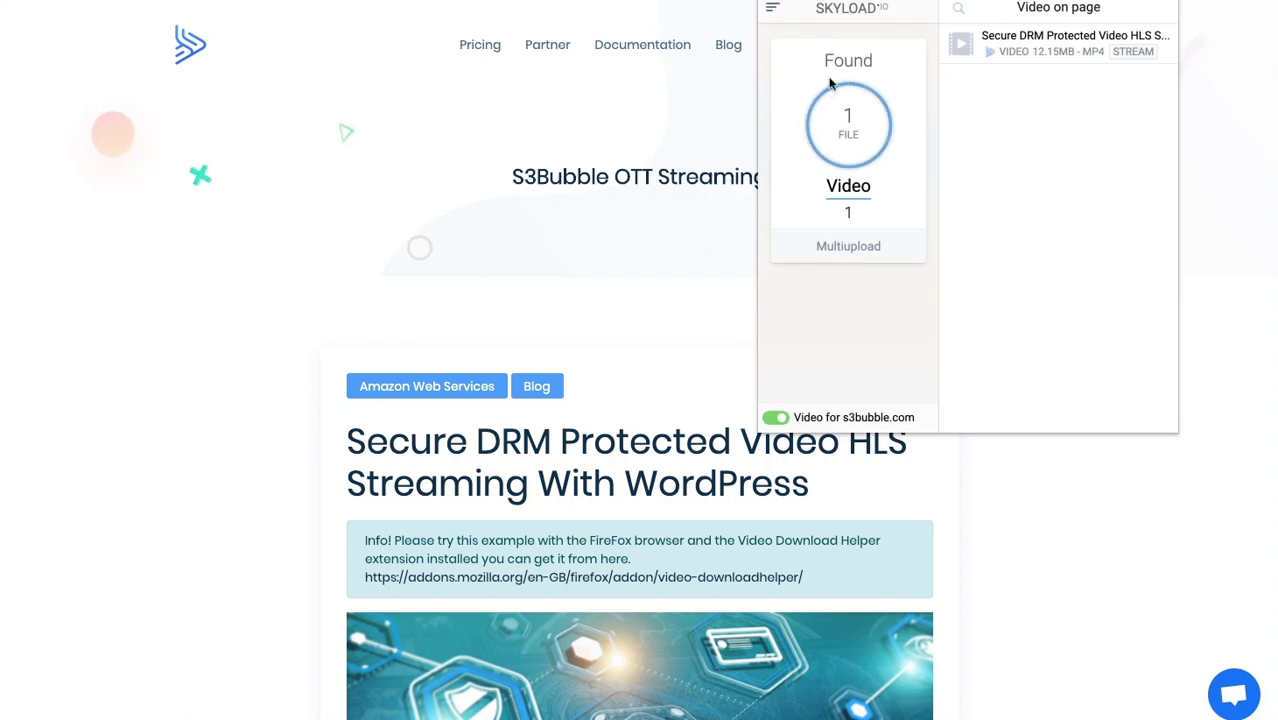
pyautogui.click(1165, 48)
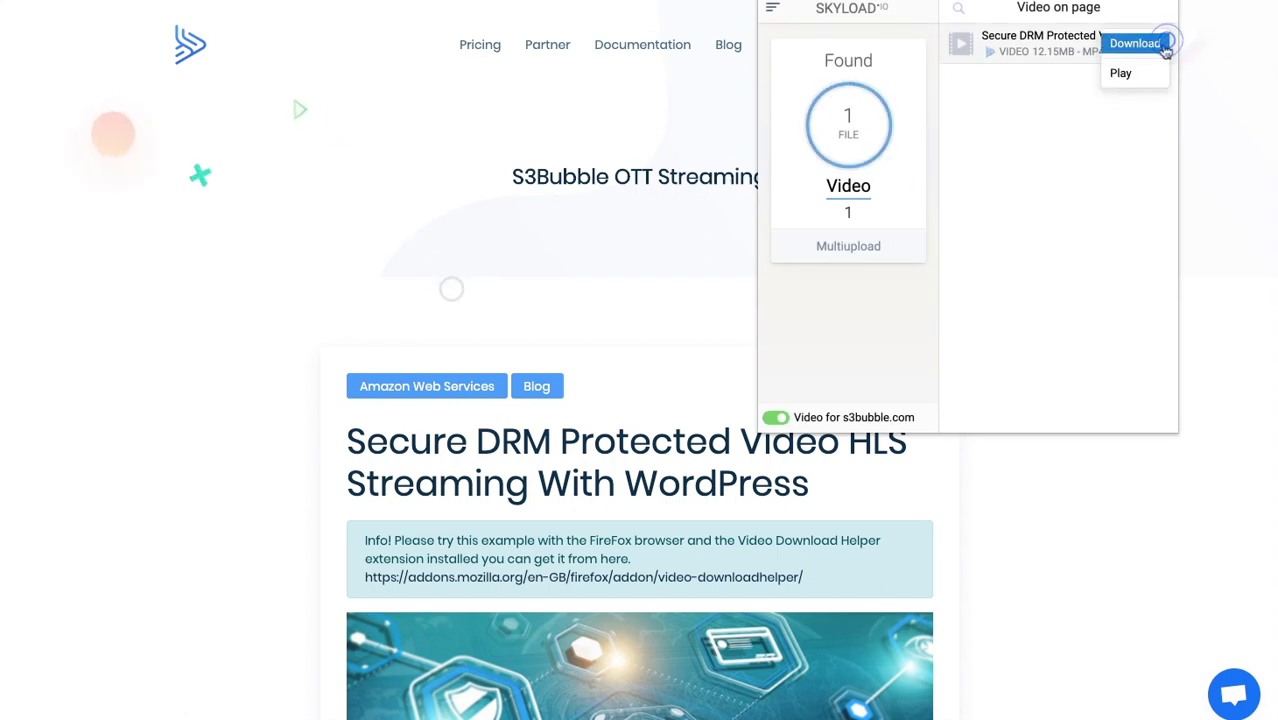
pyautogui.click(252, 97)
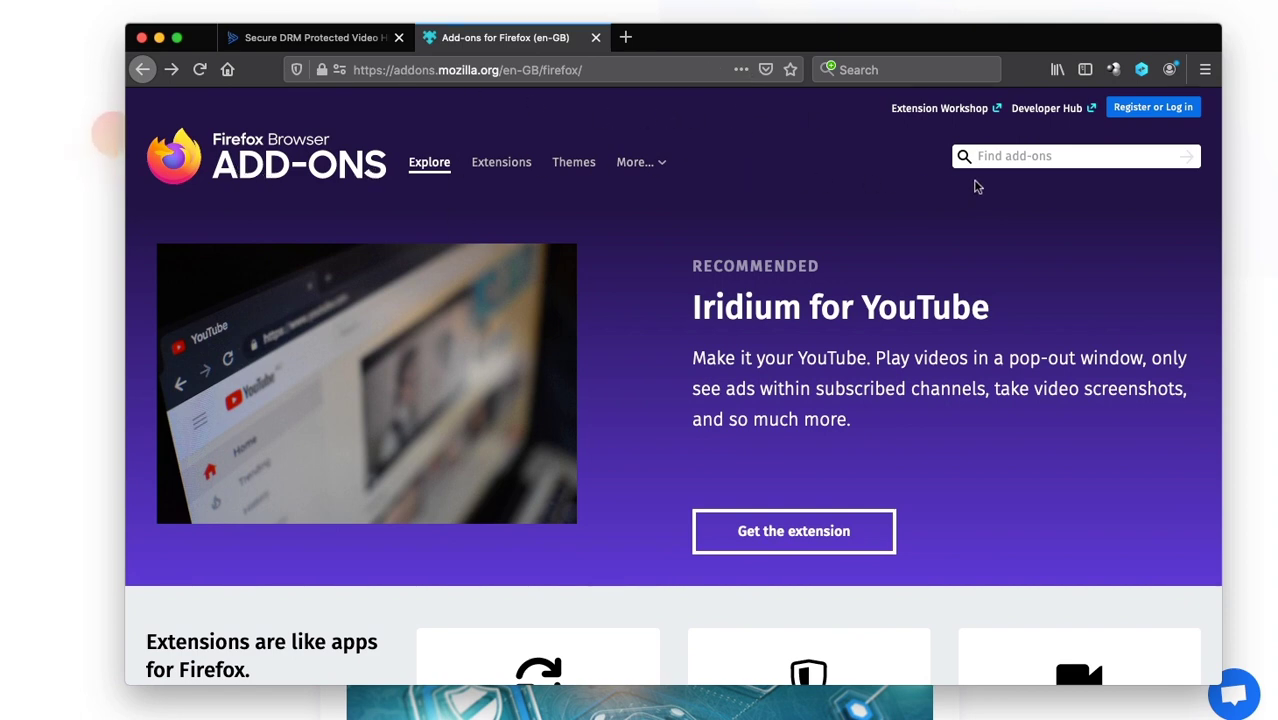
# Search the Firefox add-ons site for a video downloader and open the Video DownloadHelper page
pyautogui.click(981, 157)
pyautogui.write('video ')
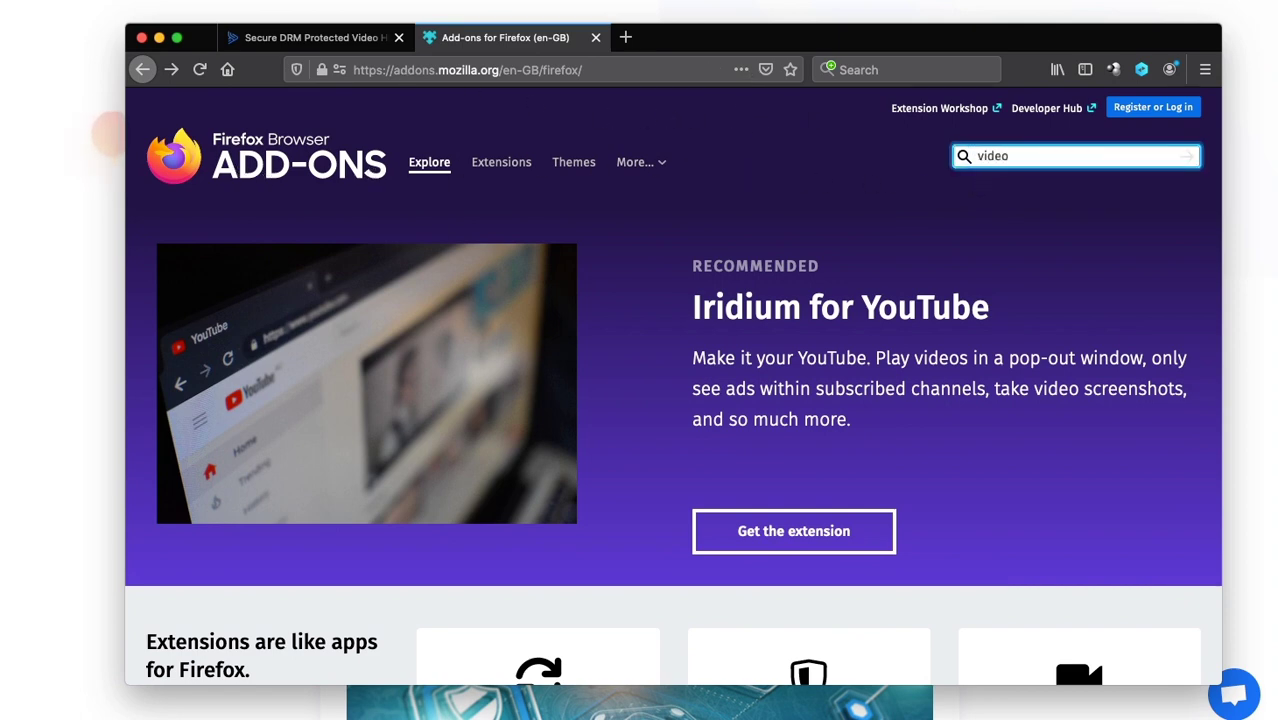
pyautogui.write('downl')
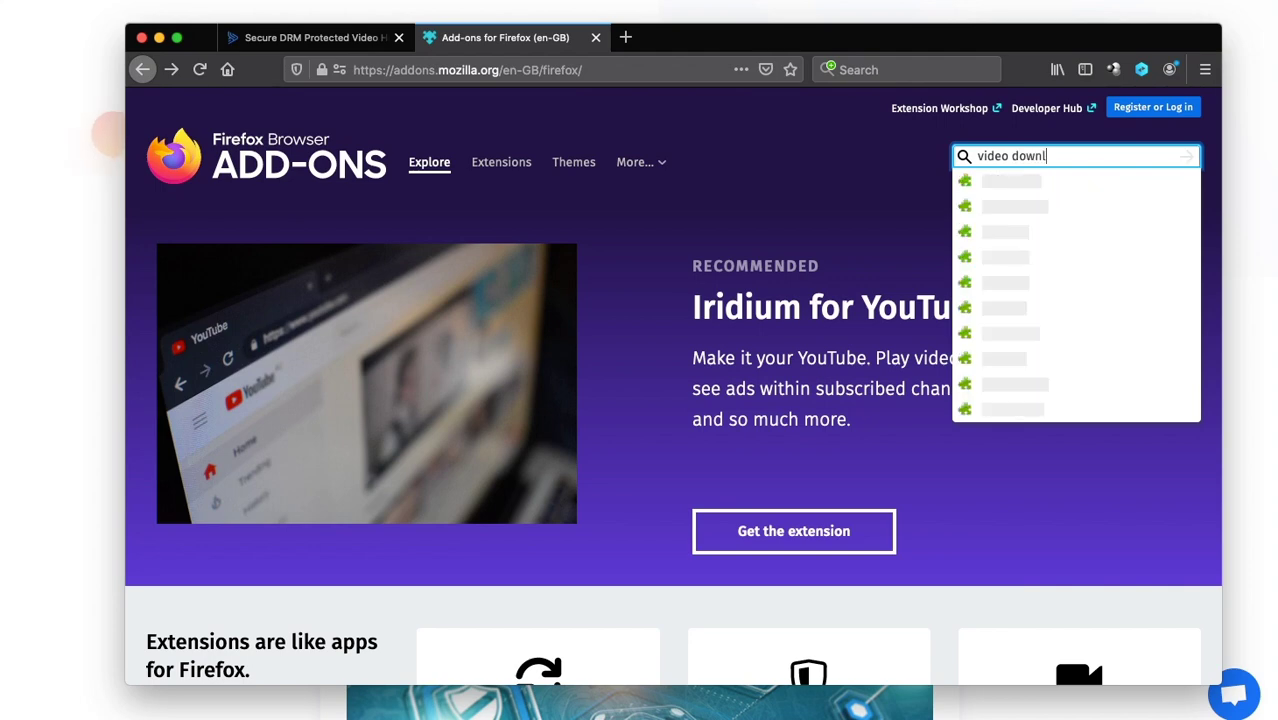
pyautogui.click(1031, 186)
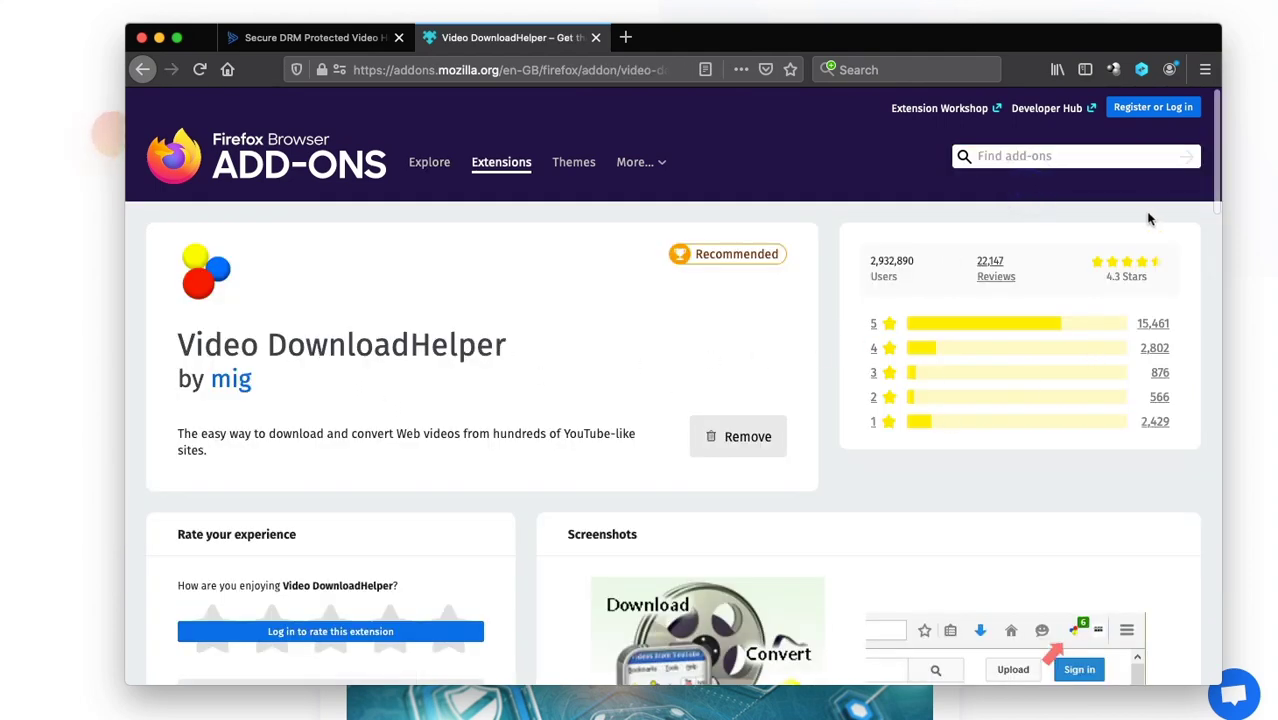
# Return to the S3Bubble DRM streaming page in Firefox and check it with the Video DownloadHelper extension
pyautogui.click(308, 40)
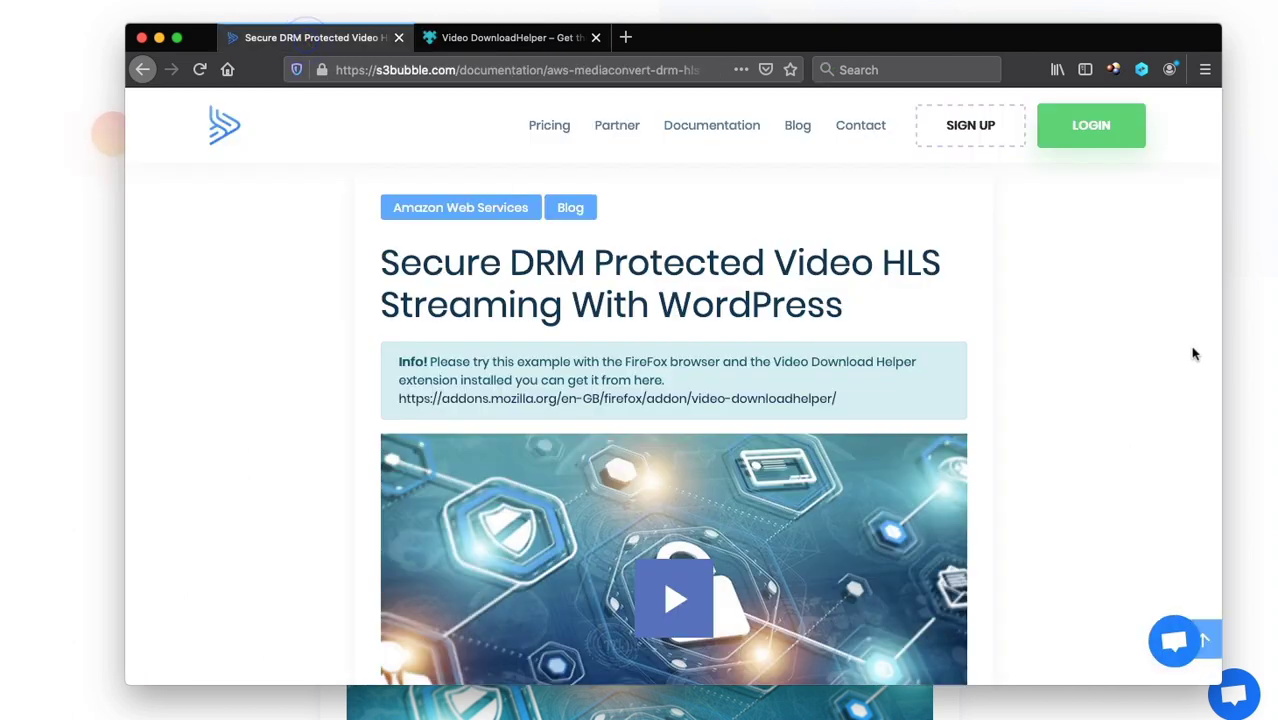
pyautogui.click(1114, 70)
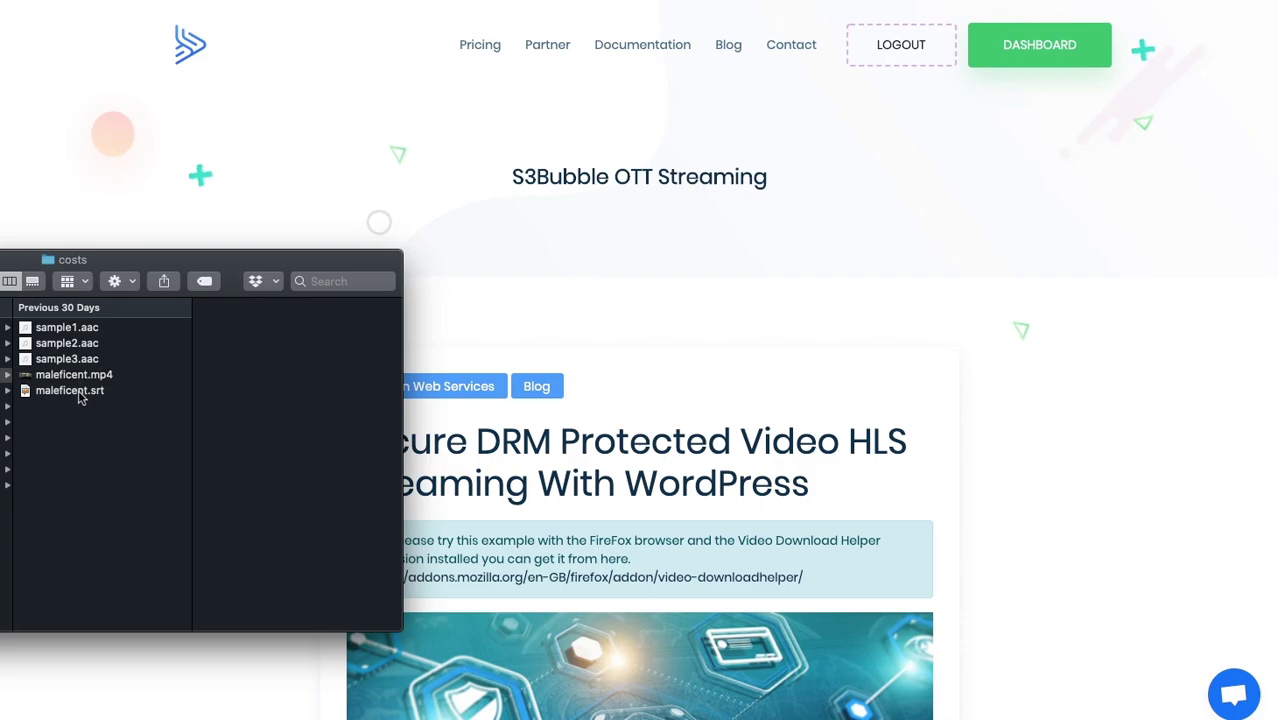
# Inspect maleficent.srt in the costs folder and preview the maleficent.mp4 video file
pyautogui.click(82, 395)
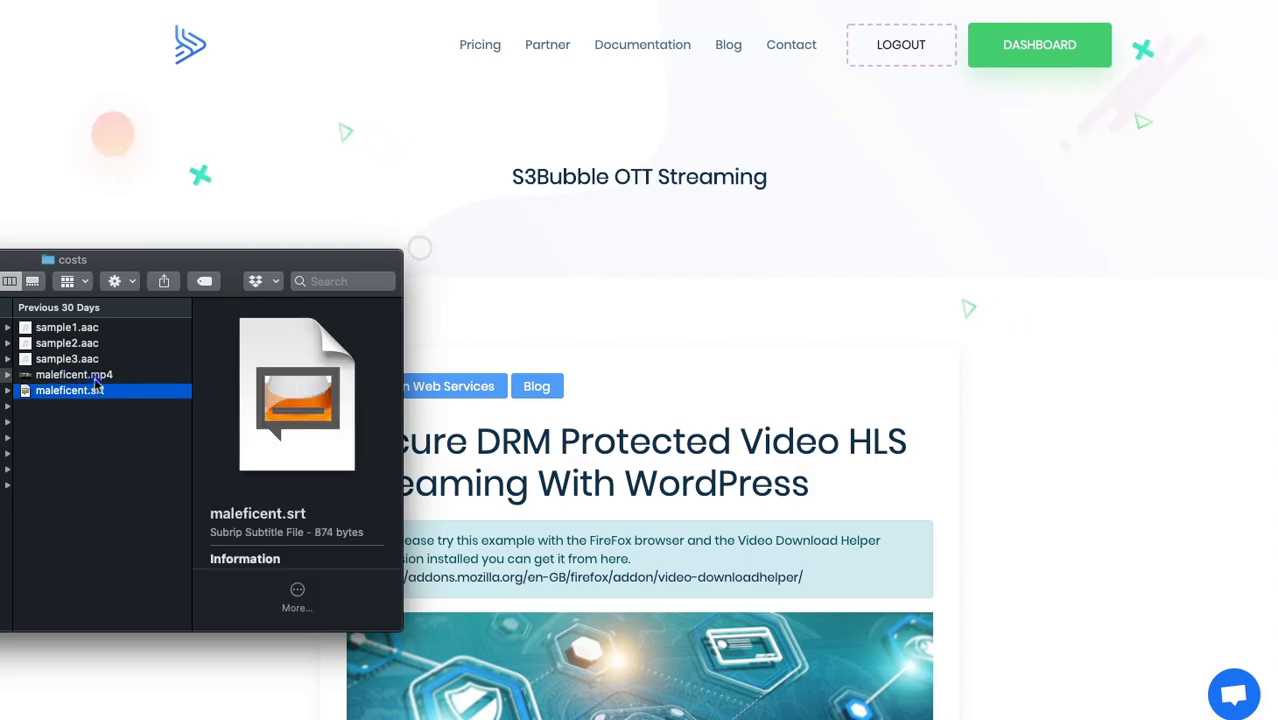
pyautogui.press('Up')
pyautogui.press('space')
pyautogui.press('space')
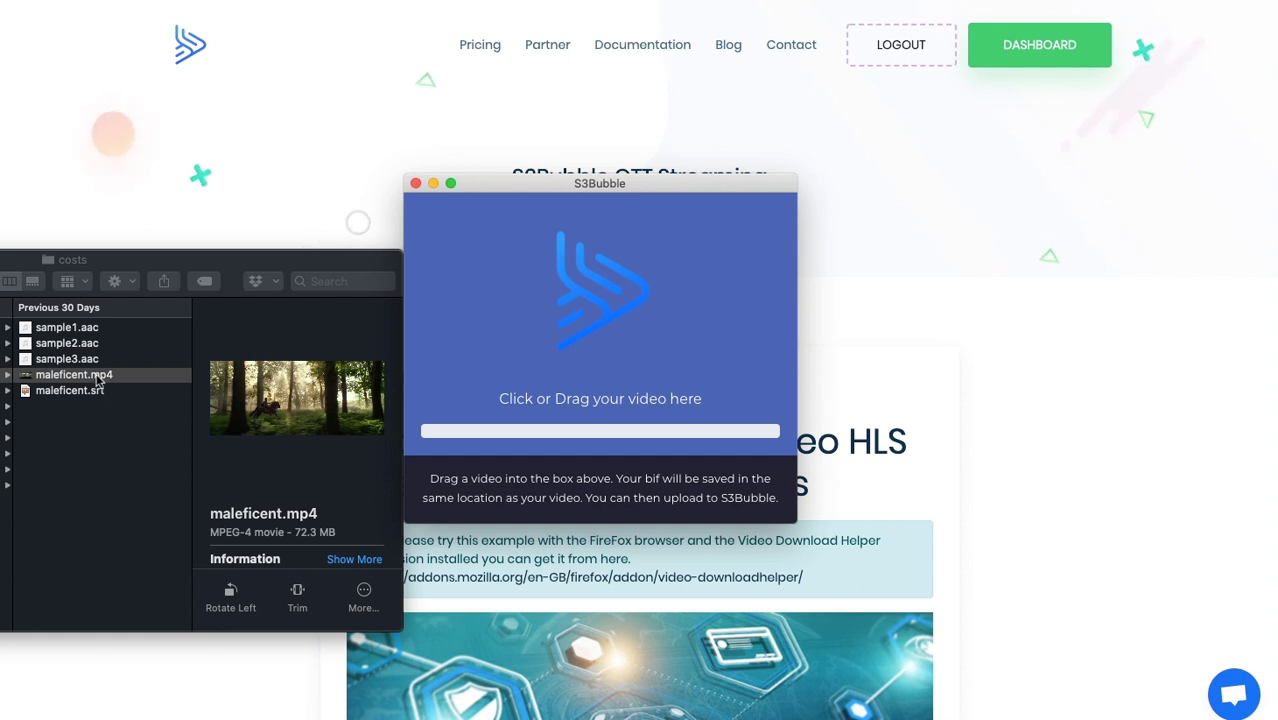
# Create a BIF file from maleficent.mp4 with the S3Bubble desktop app, select the generated file and minimise the app
pyautogui.moveTo(98, 378); pyautogui.dragTo(648, 301)
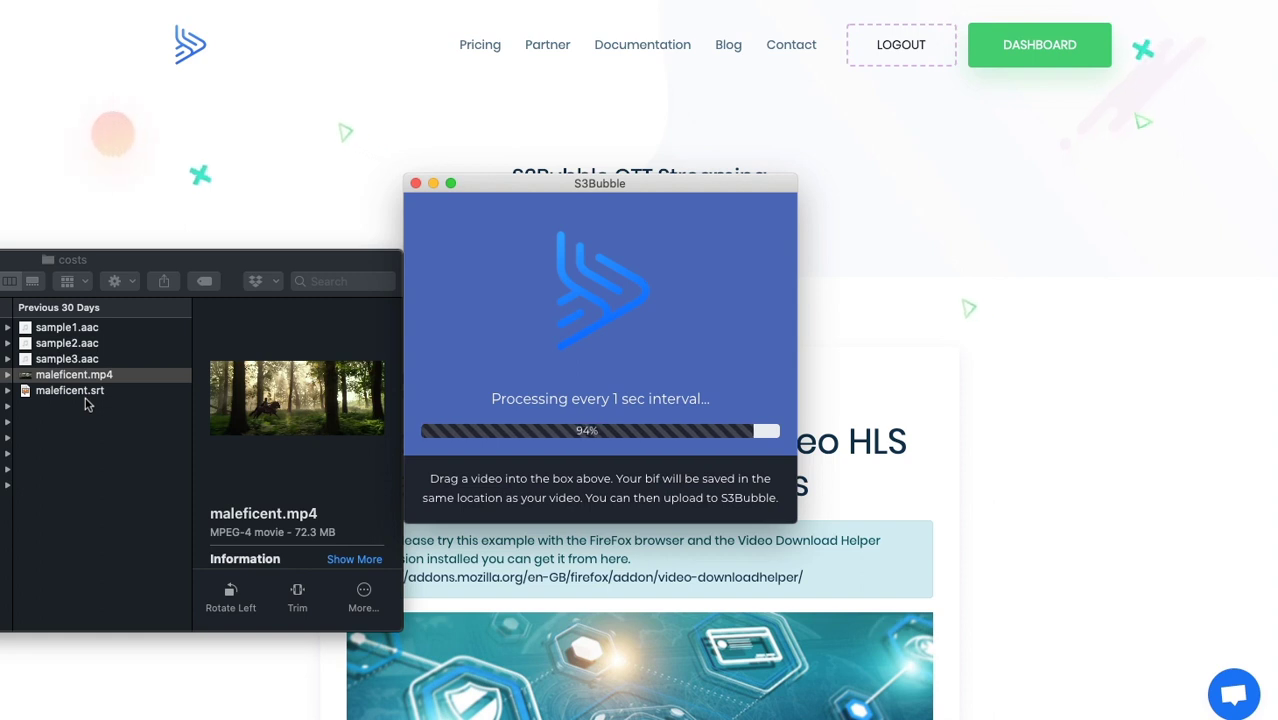
pyautogui.click(105, 331)
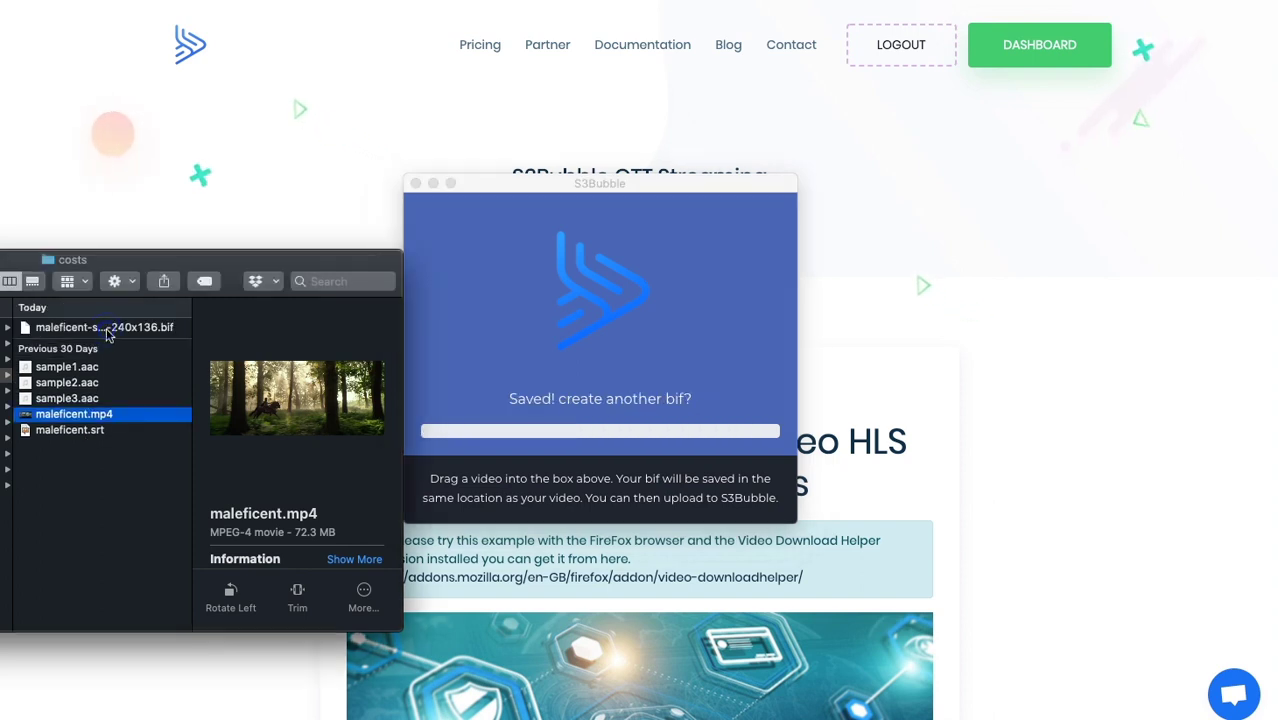
pyautogui.click(108, 330)
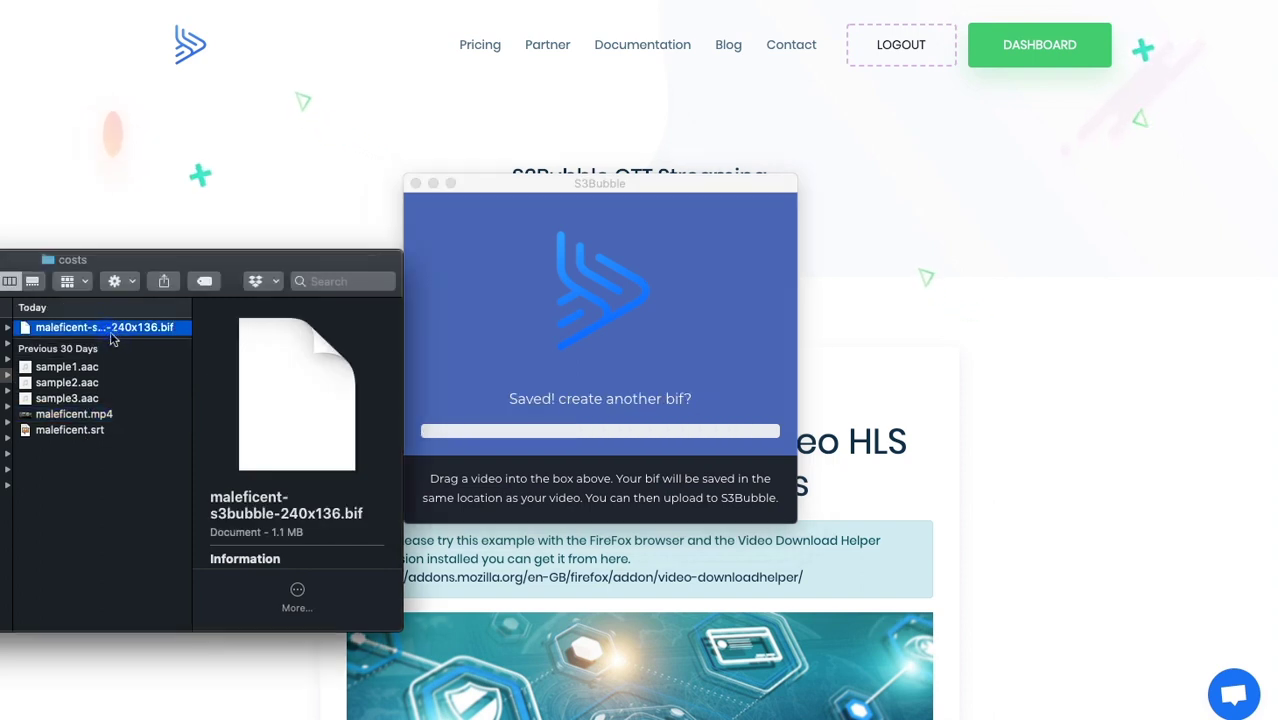
pyautogui.click(433, 184)
# Play the sample video on the Secure DRM Protected Video HLS Streaming page for a few seconds and pause it
pyautogui.scroll(-5, 431, 208)
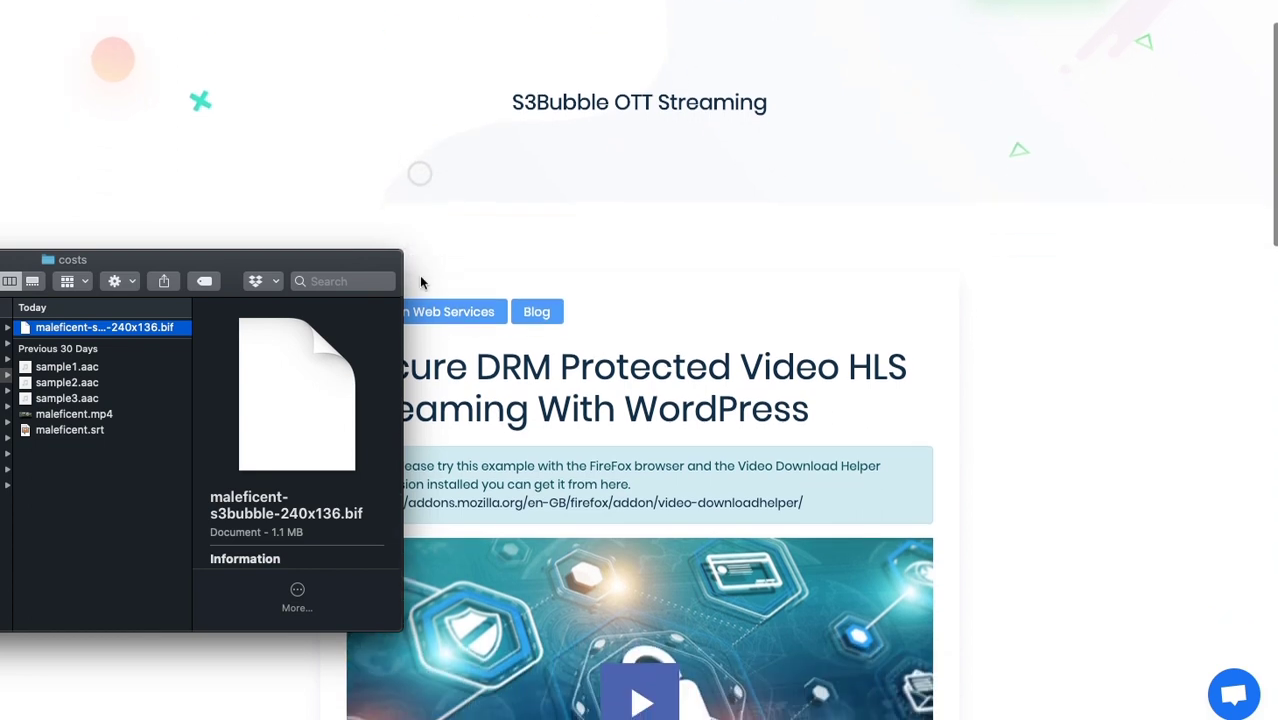
pyautogui.click(640, 552)
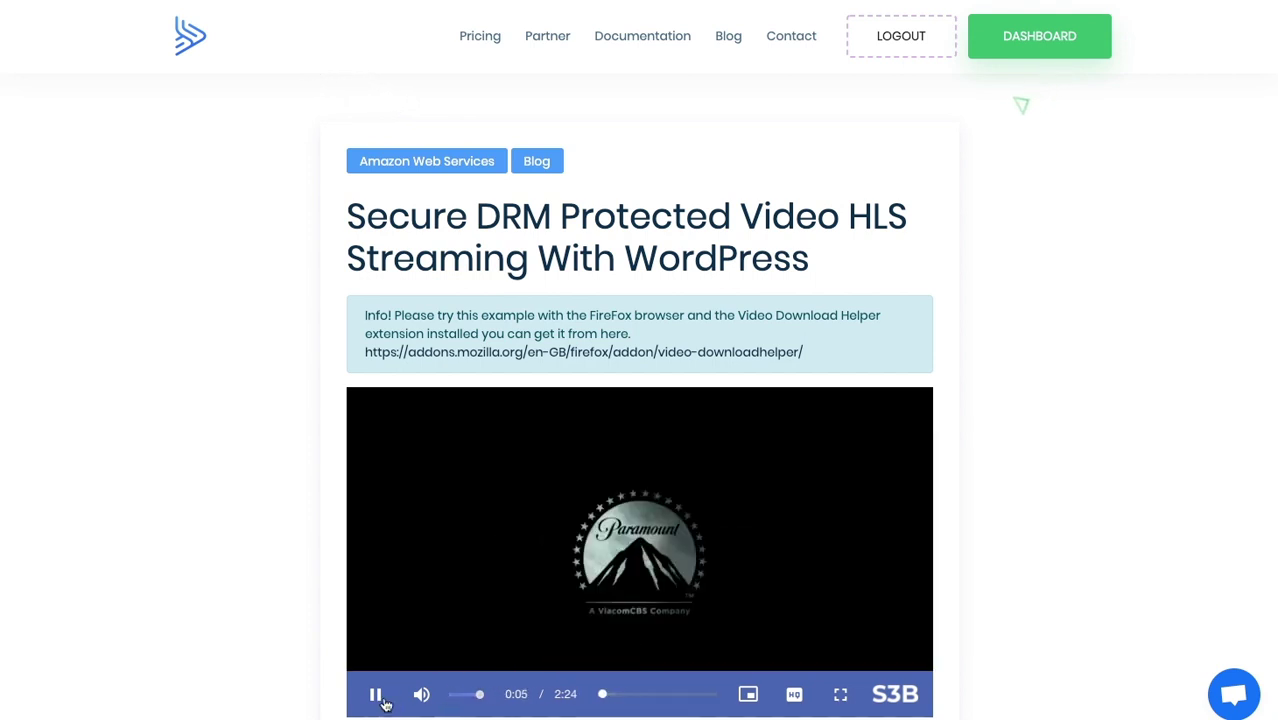
pyautogui.click(357, 465)
# Switch back to Finder and select maleficent.mp4 in the costs folder
pyautogui.press('super+Tab')
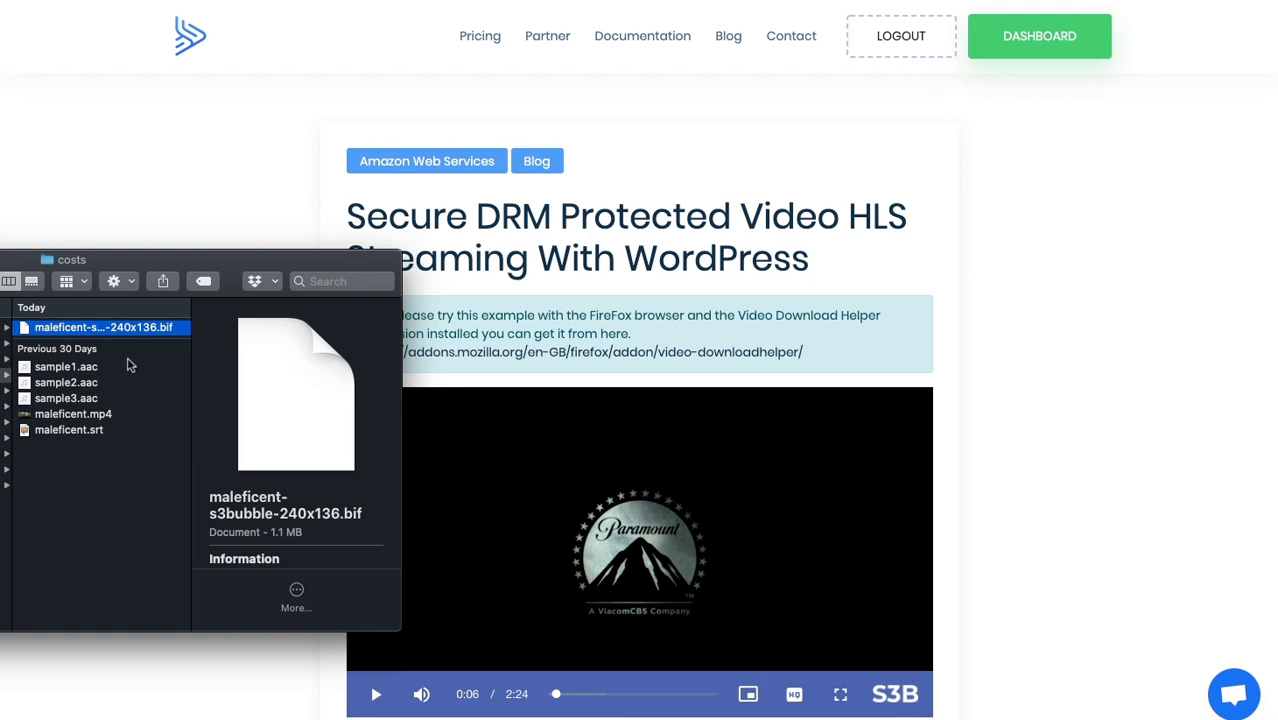
pyautogui.click(115, 411)
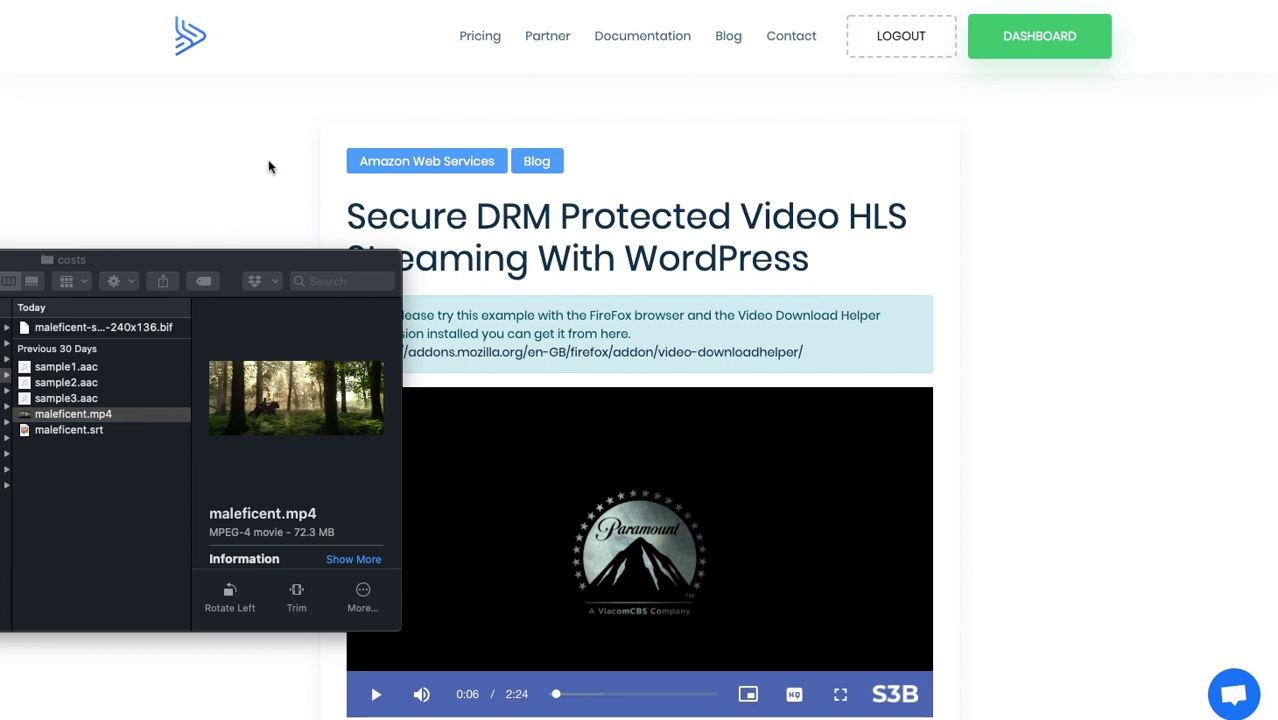
# Open the IAM Connection page from the AWS Security, Identity, & Compliance section of the S3Bubble dashboard
pyautogui.click(1058, 77)
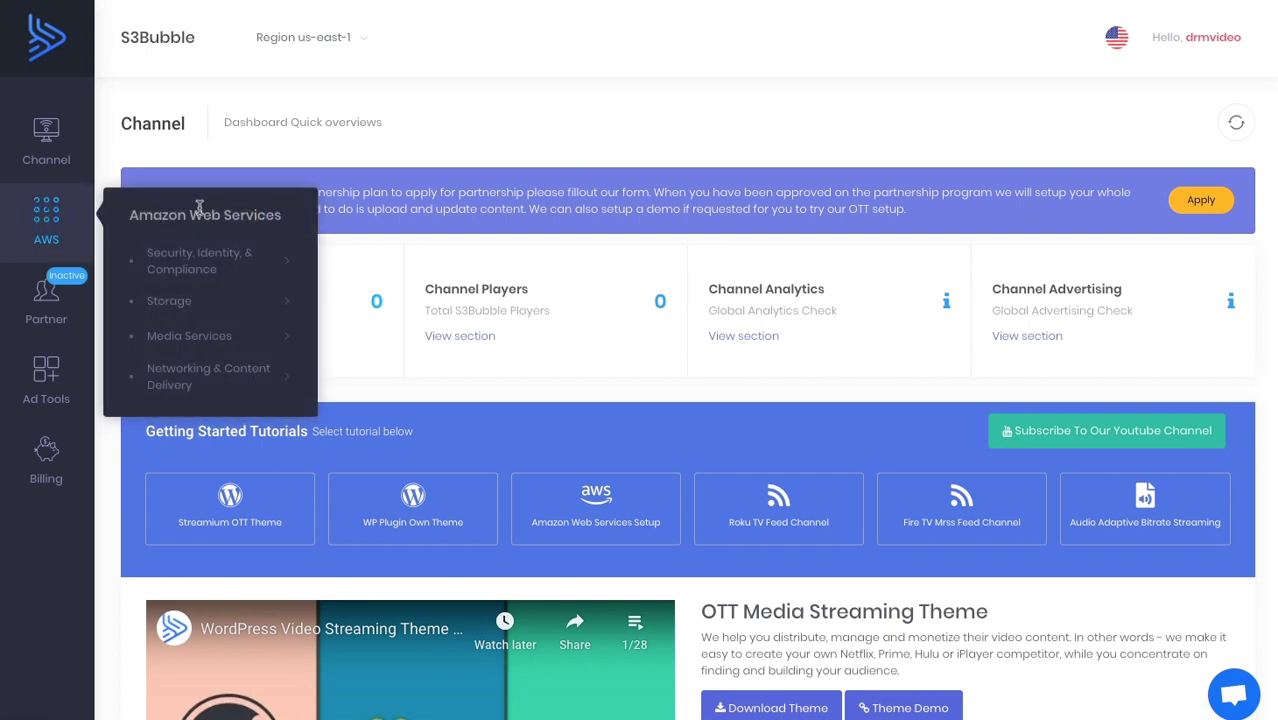
pyautogui.moveTo(210, 281)
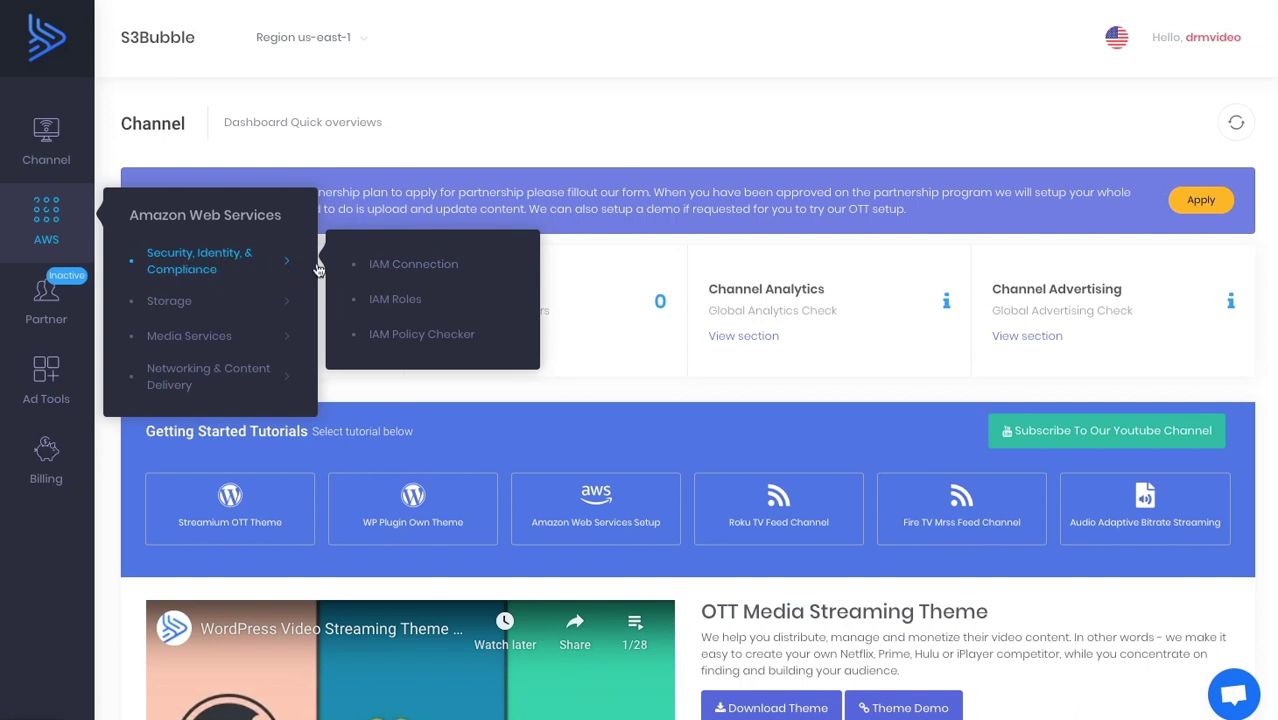
pyautogui.click(383, 268)
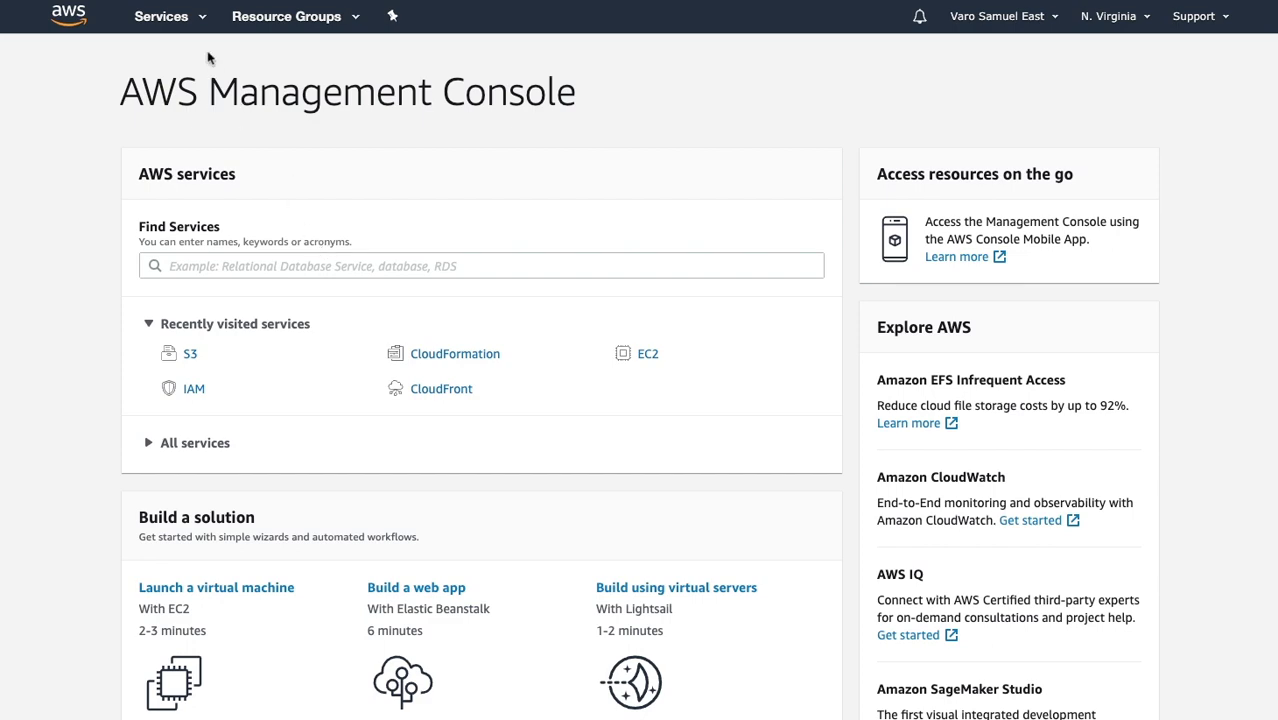
# Open IAM policies in the AWS Management Console and start creating a policy in the JSON editor
pyautogui.click(180, 20)
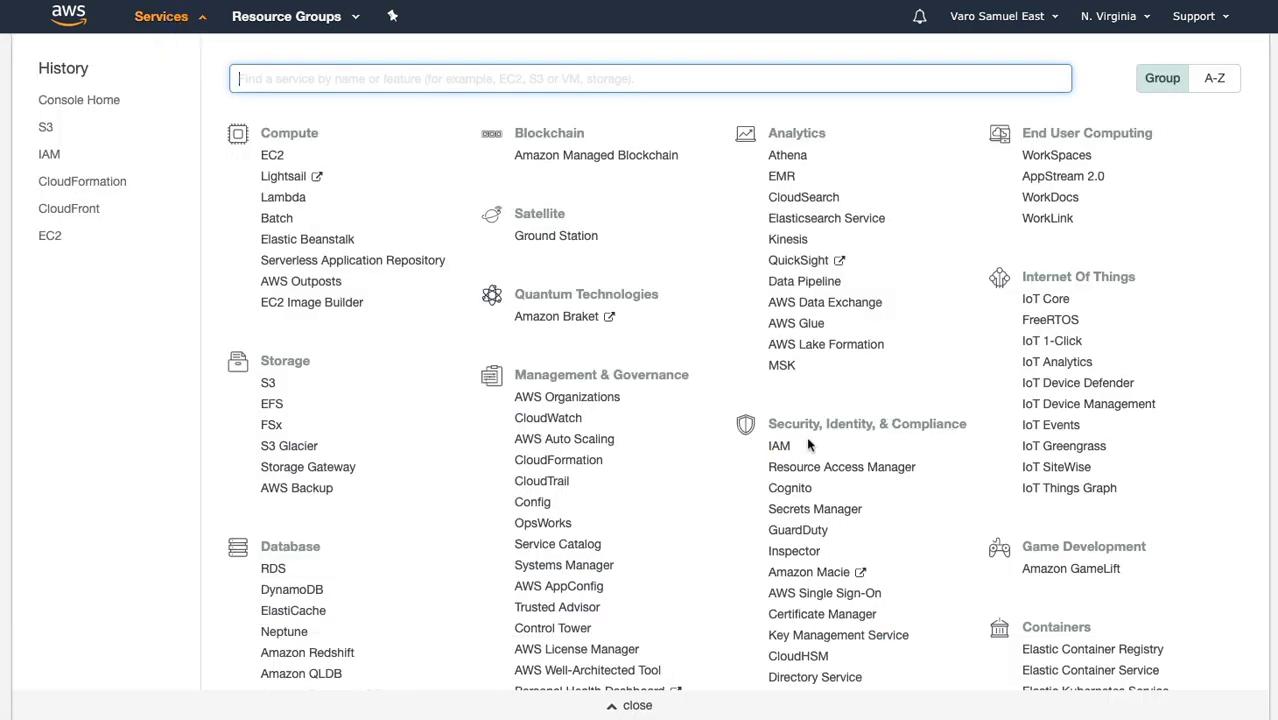
pyautogui.click(778, 446)
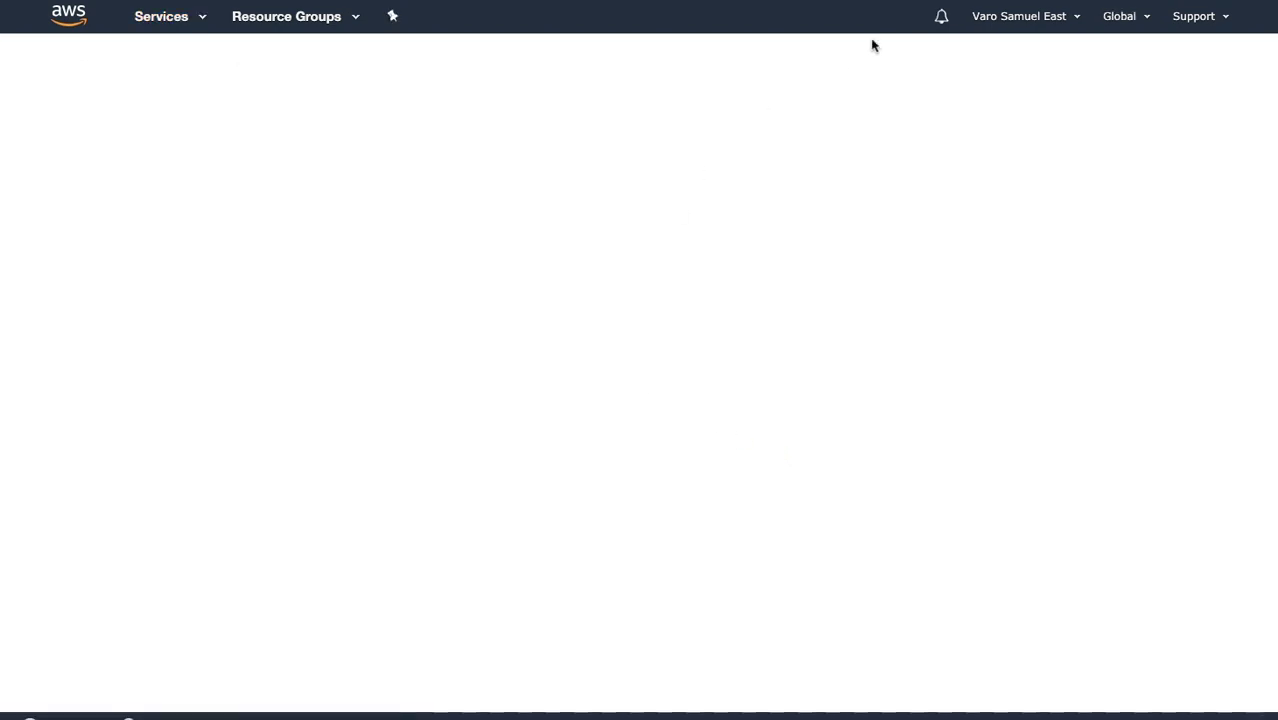
pyautogui.click(46, 265)
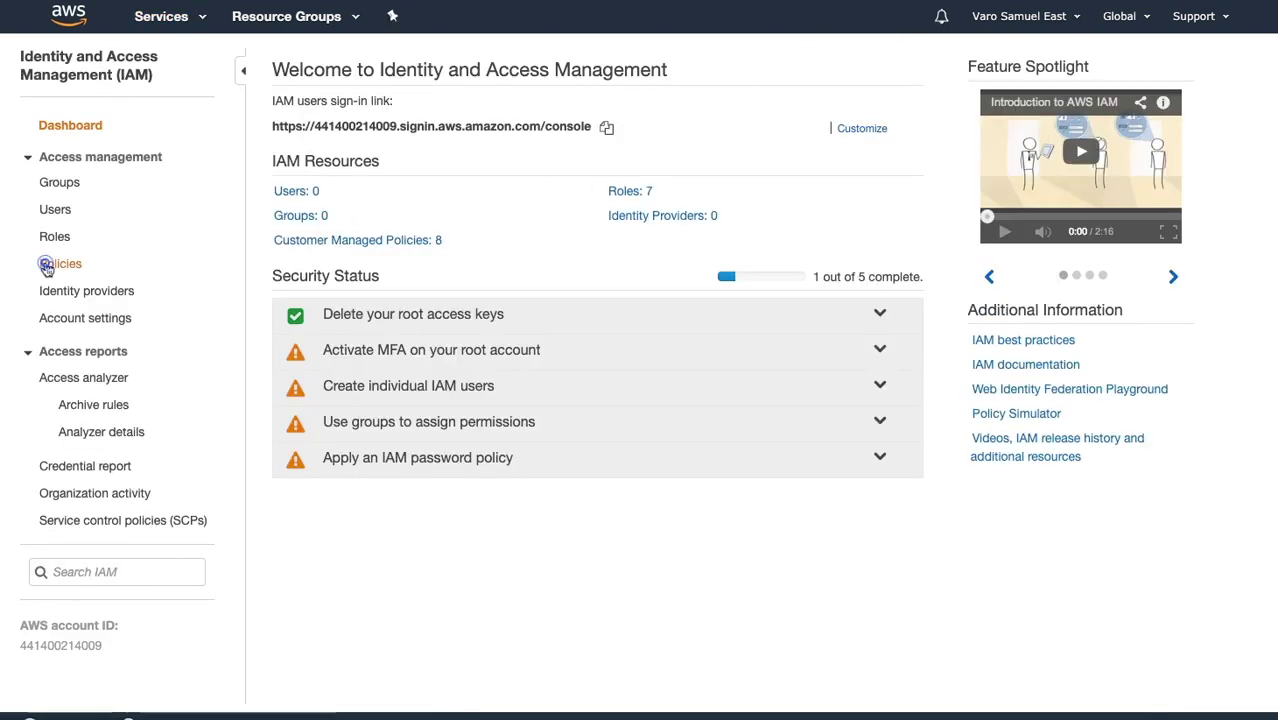
pyautogui.click(304, 64)
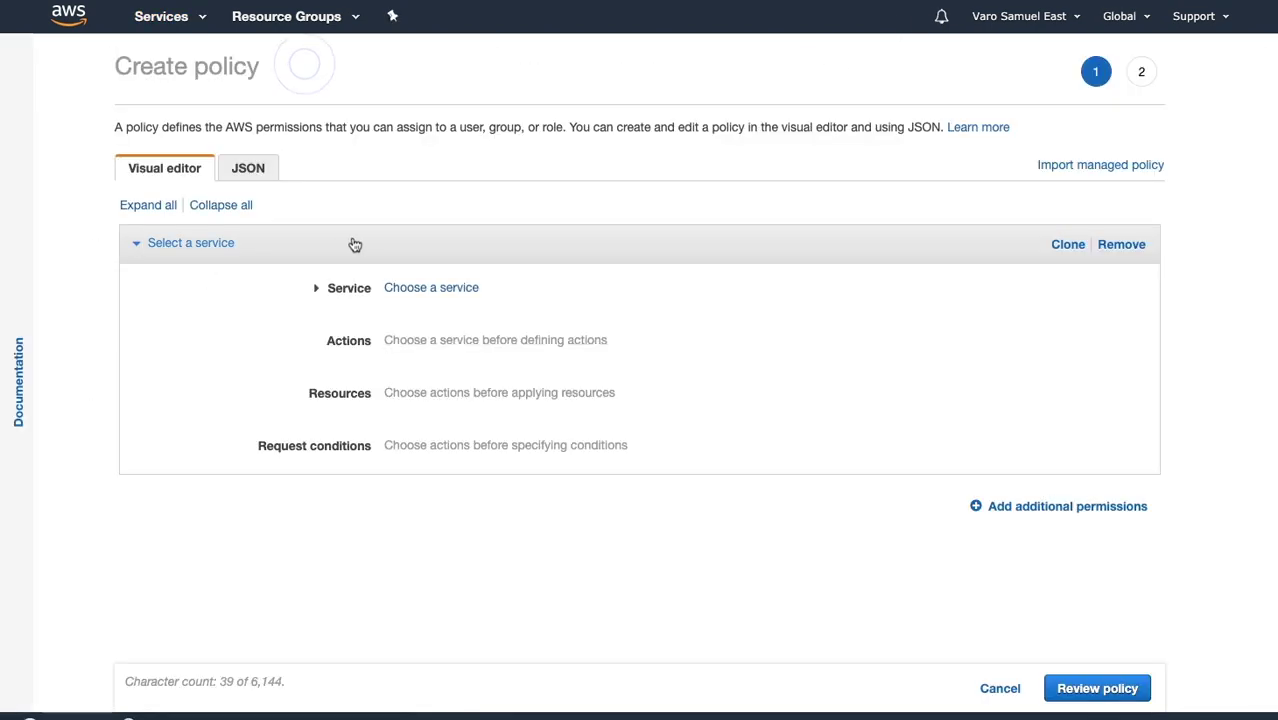
pyautogui.click(262, 174)
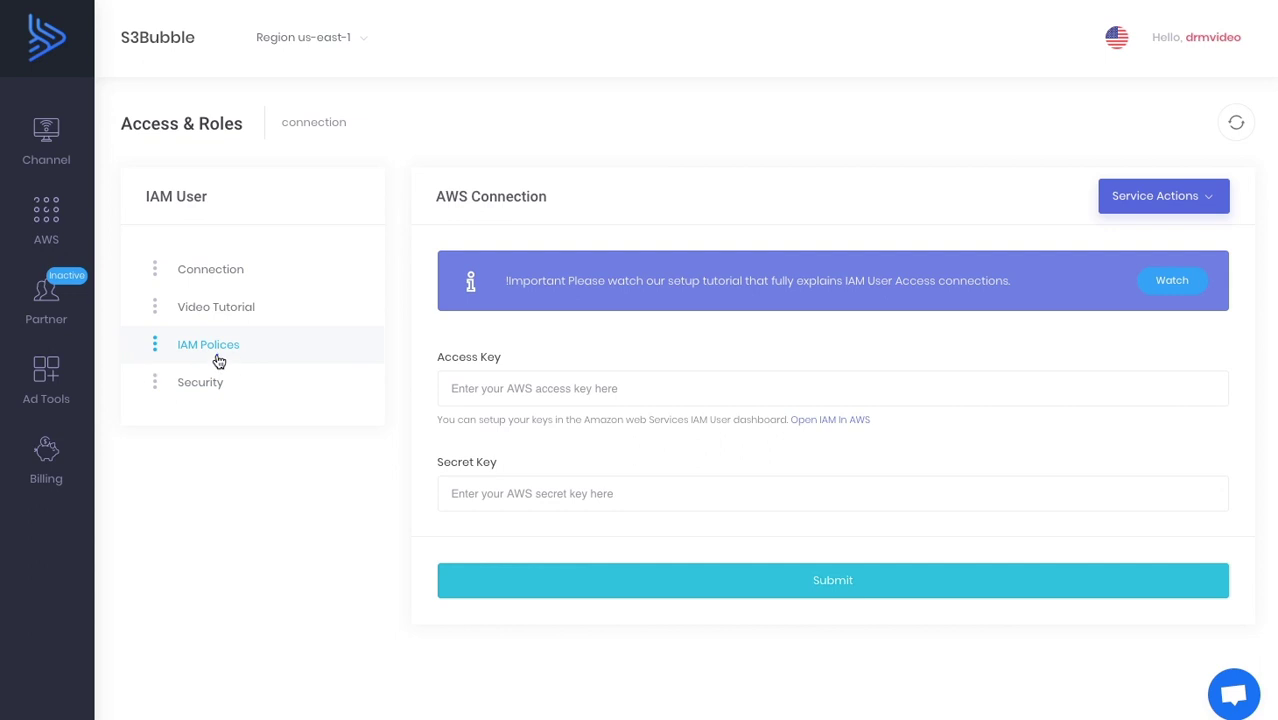
# Copy S3Bubble's example "Minimal policy to run all services" and replace the JSON in the new AWS policy with it
pyautogui.click(217, 358)
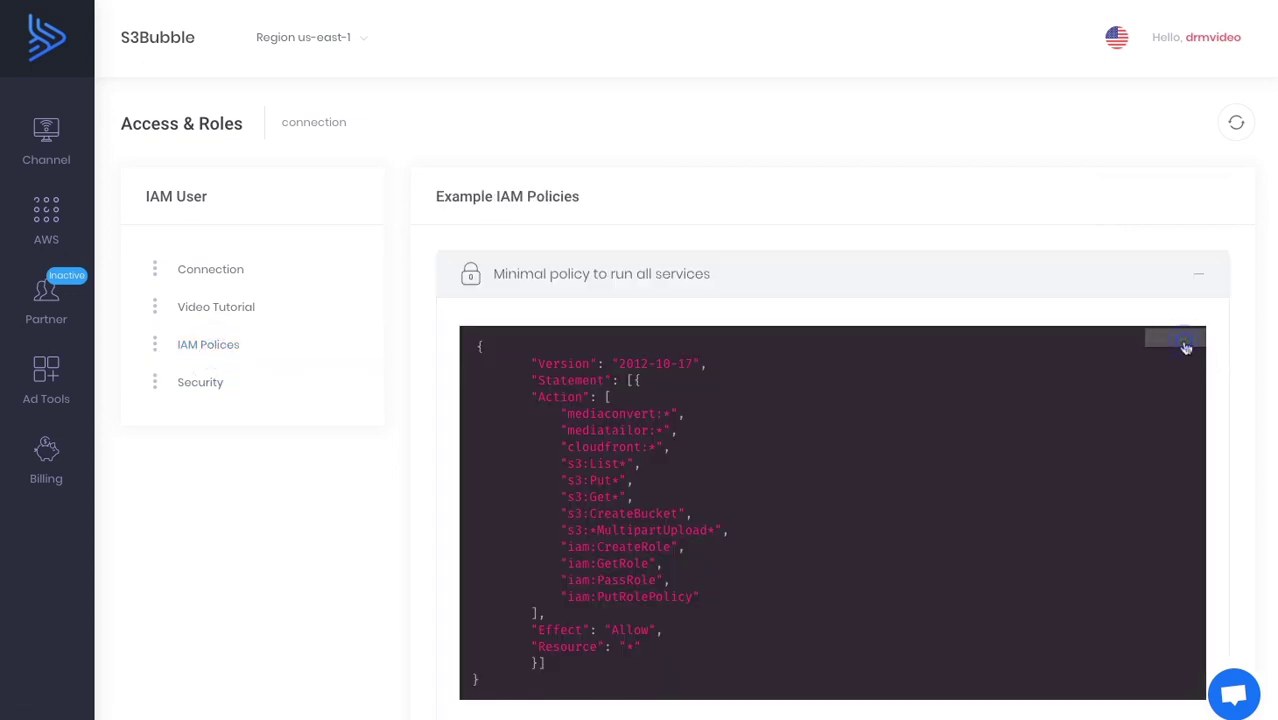
pyautogui.click(1186, 347)
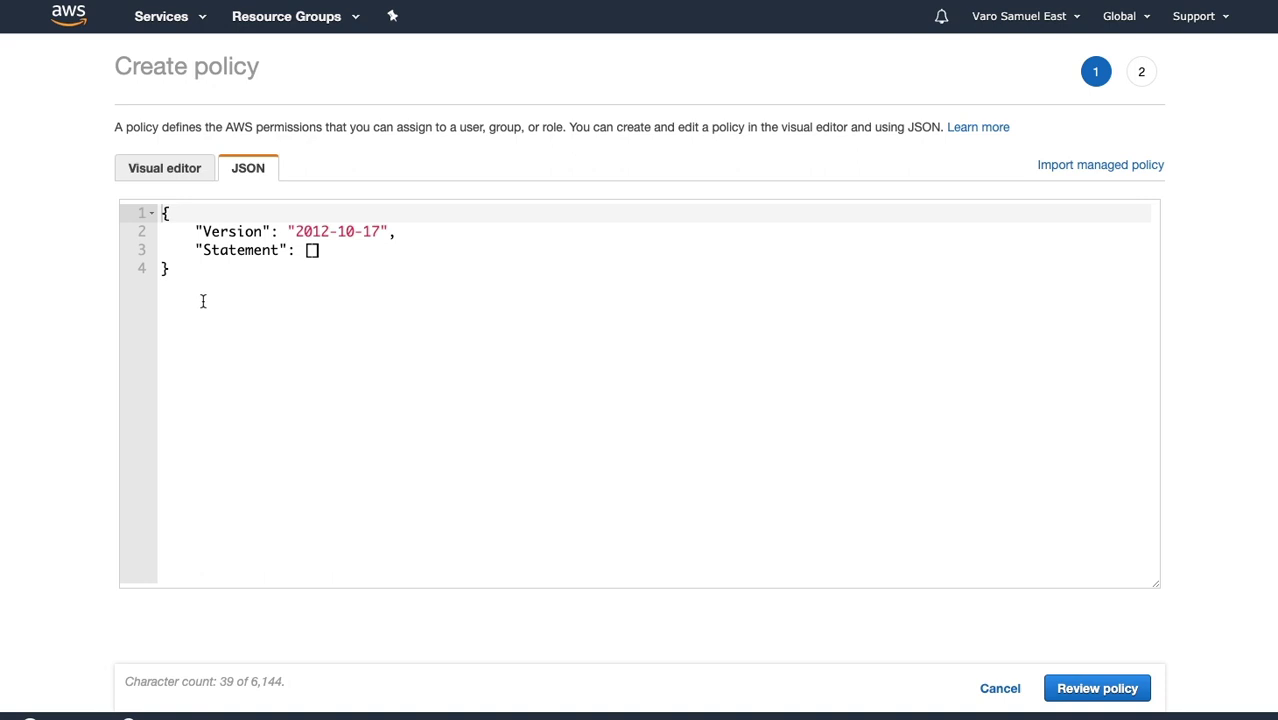
pyautogui.click(202, 299)
pyautogui.hotkey('ctrl', 'a')
pyautogui.hotkey('ctrl', 'v')
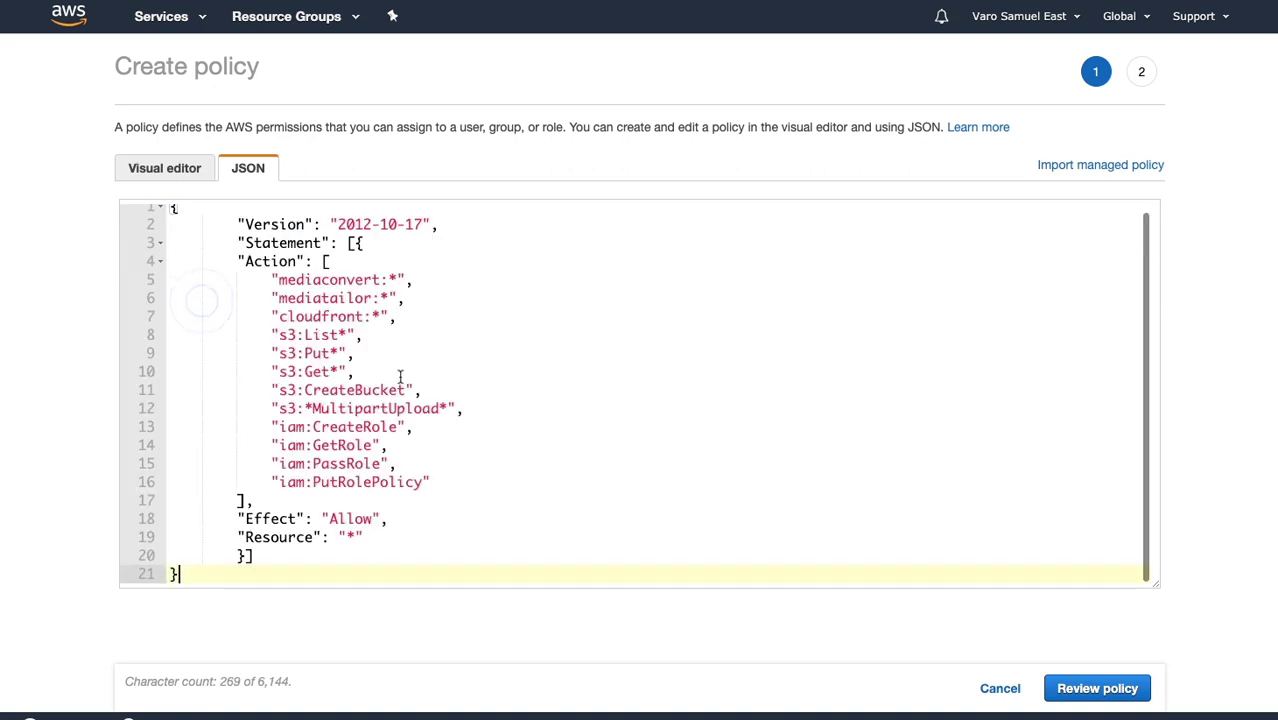
# Review the policy, name it s3b-drm with the description "Protecting videos", and create it
pyautogui.click(1094, 689)
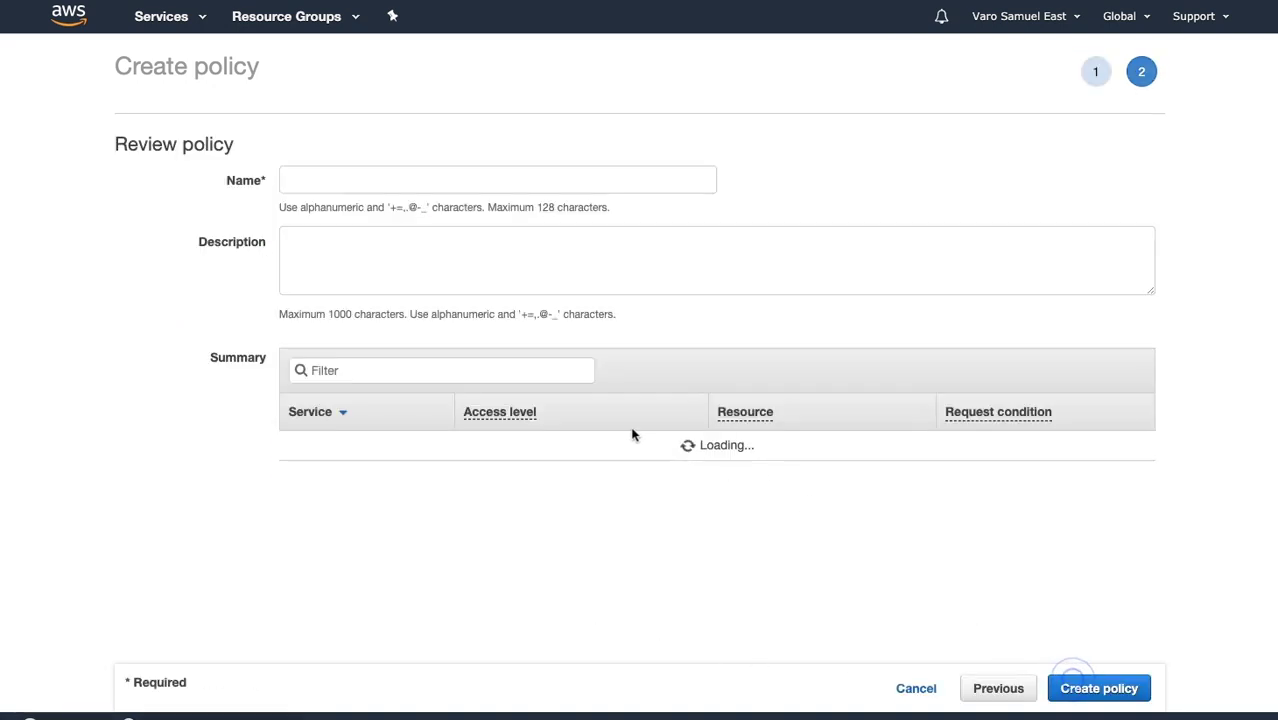
pyautogui.click(427, 185)
pyautogui.write('s3b-drm')
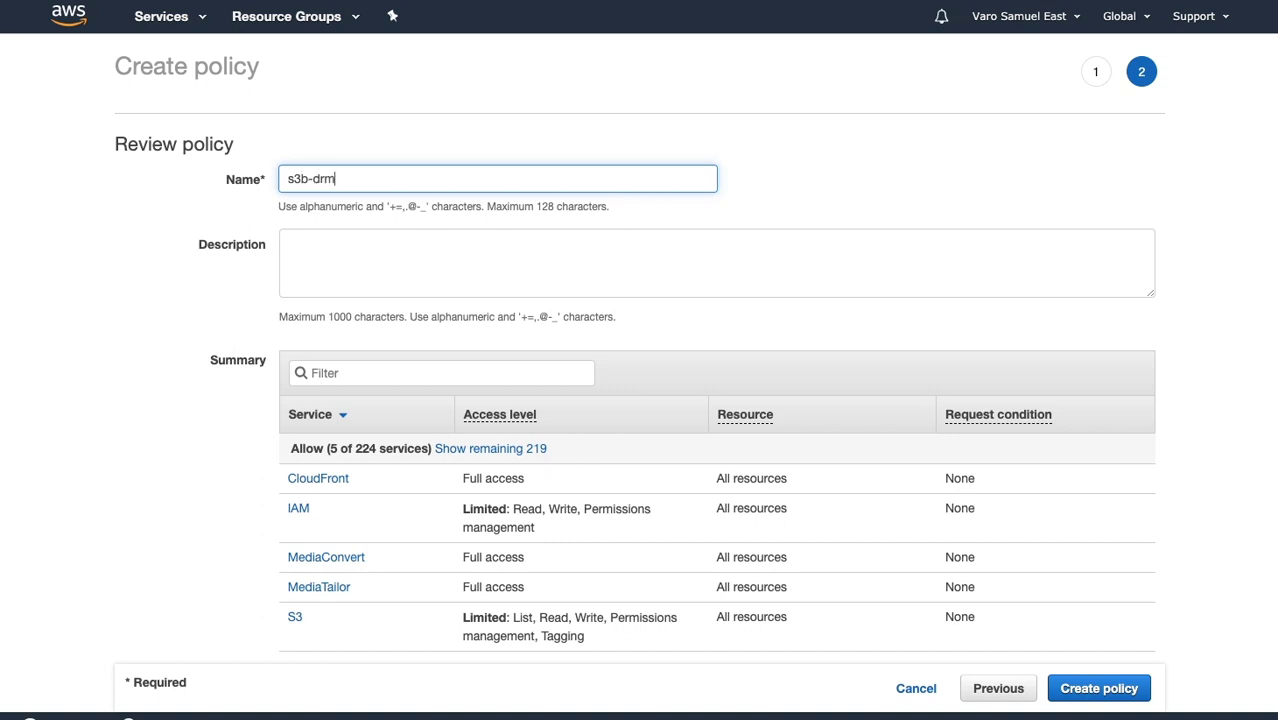
pyautogui.click(367, 238)
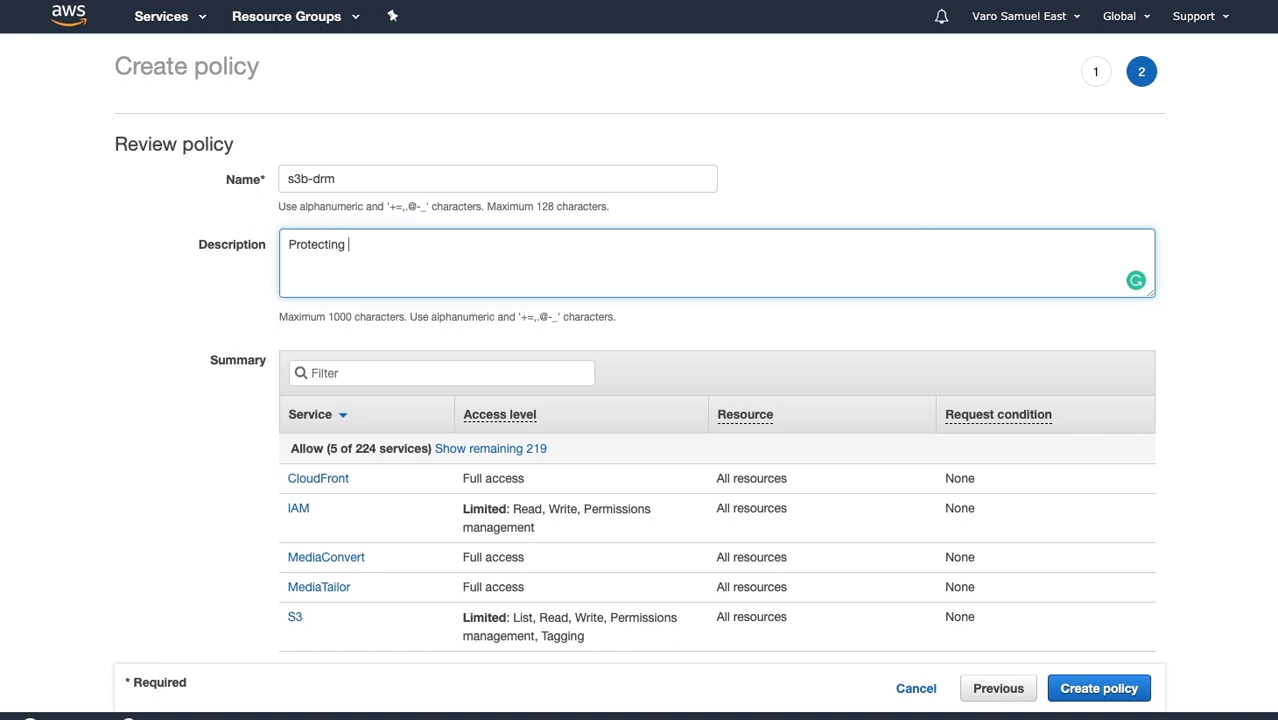
pyautogui.scroll(-1, 639, 379)
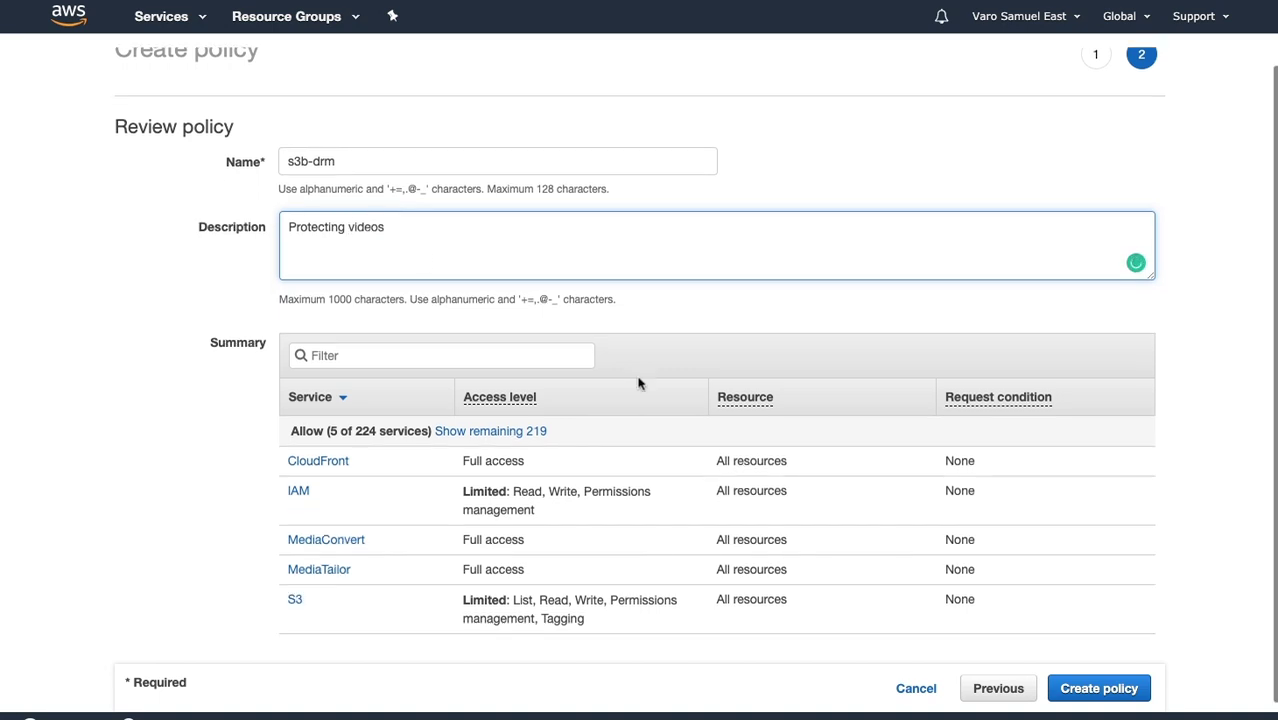
pyautogui.click(1099, 688)
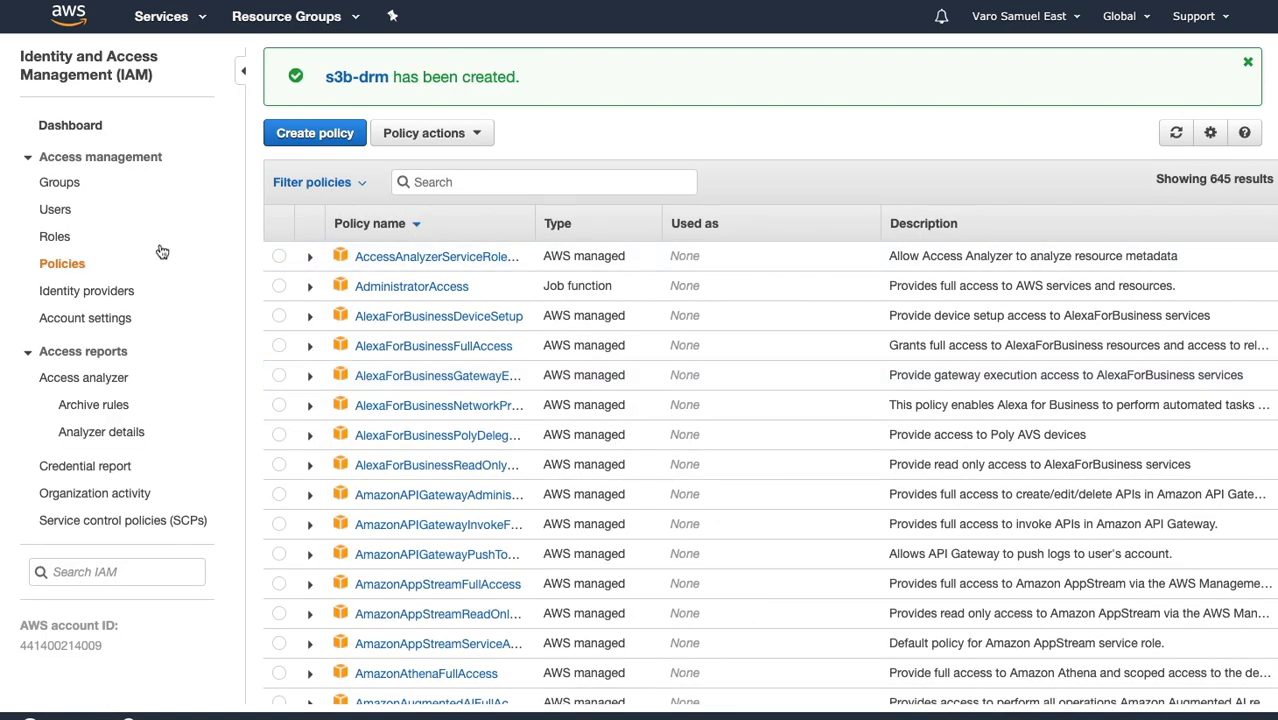
# Start adding an IAM user named s3b-drm with programmatic access and continue to its permissions
pyautogui.click(56, 209)
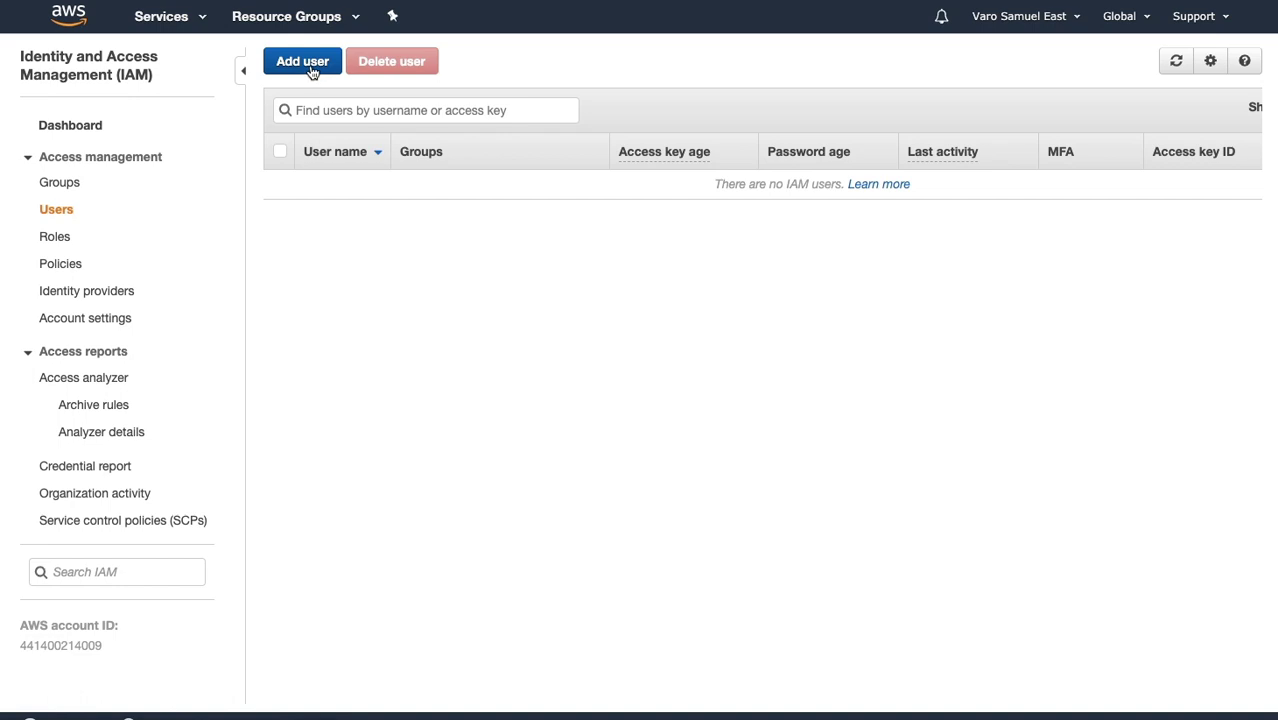
pyautogui.click(309, 64)
pyautogui.click(462, 197)
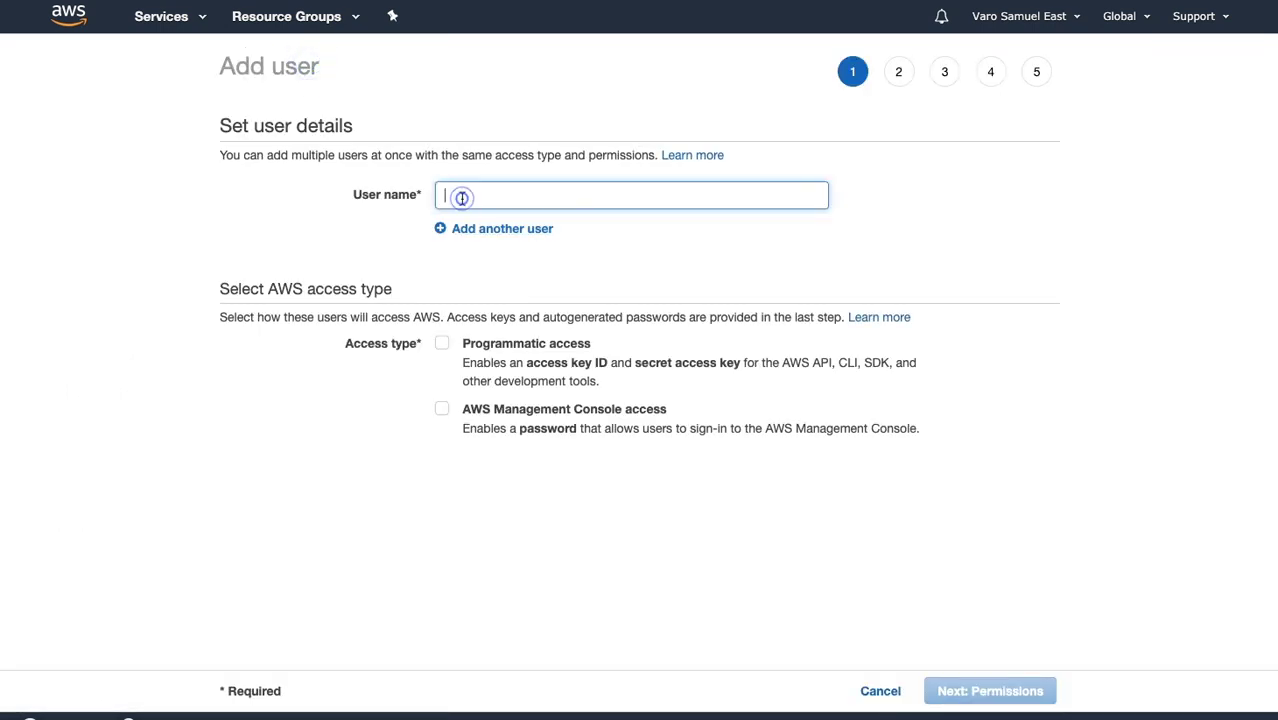
pyautogui.write('s3b-drm')
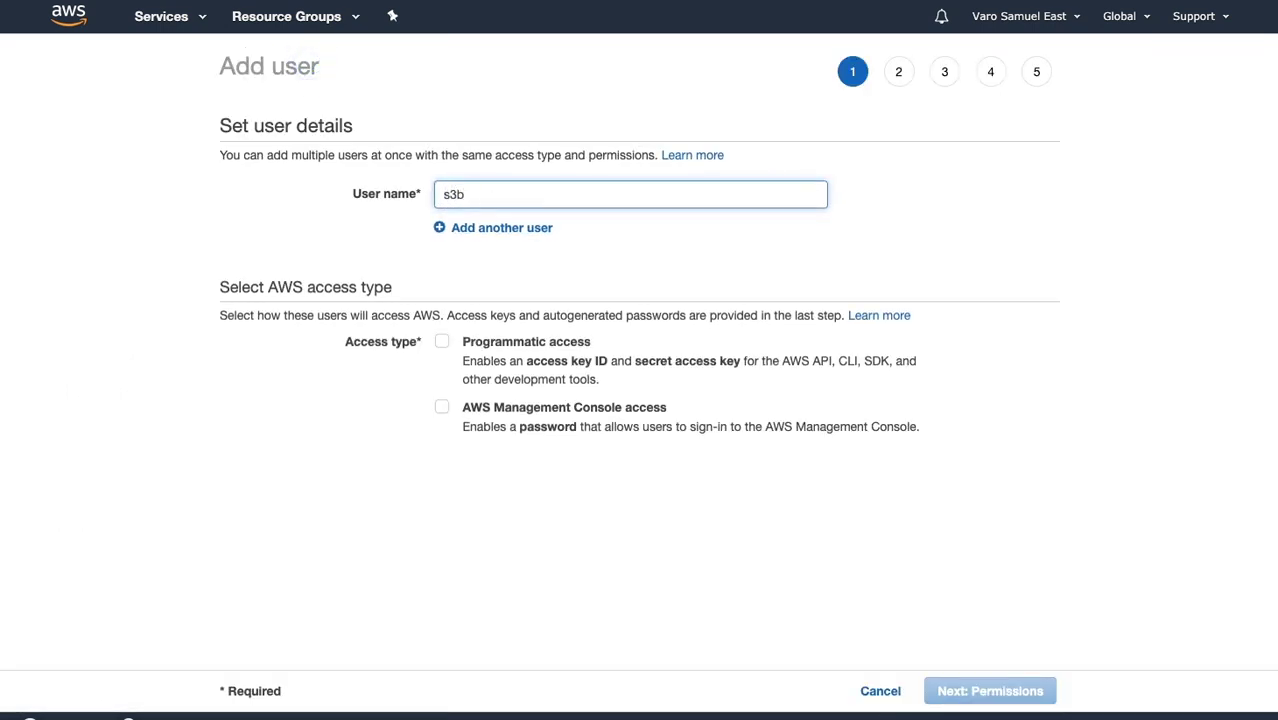
pyautogui.click(442, 341)
pyautogui.click(990, 691)
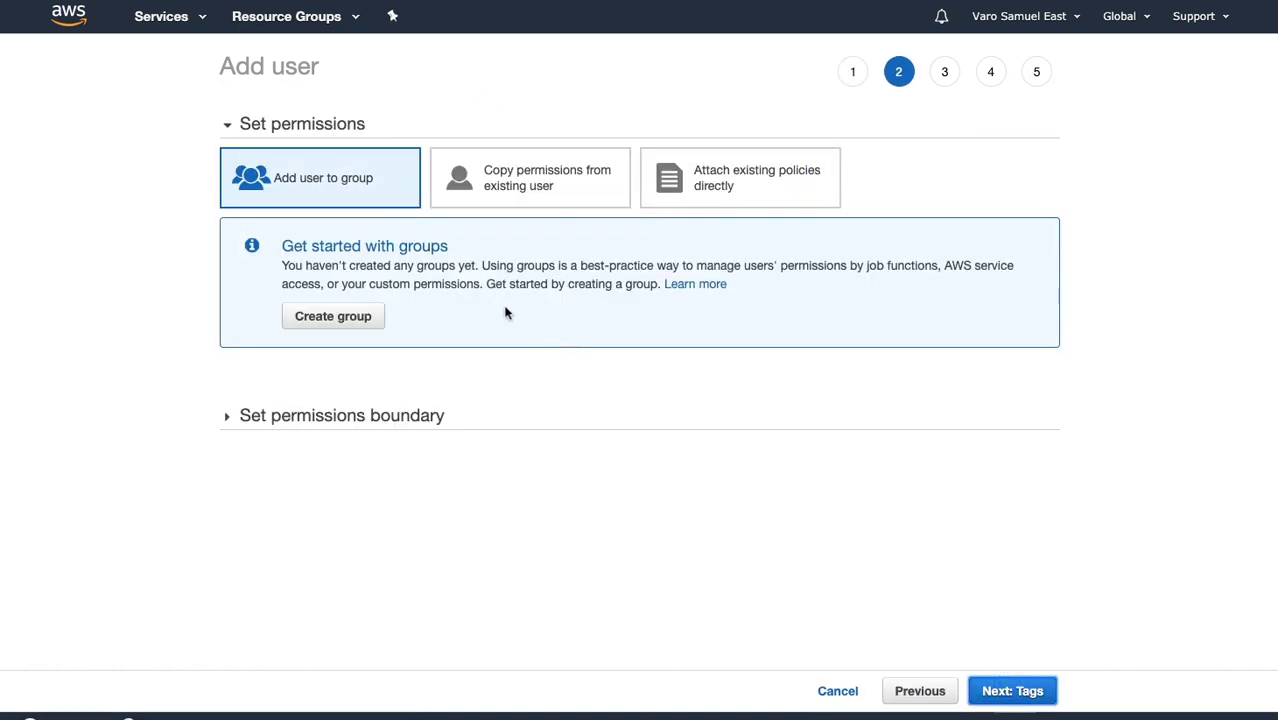
# Attach the existing s3b-drm policy directly to the new user, skip the tags and create the user
pyautogui.click(714, 190)
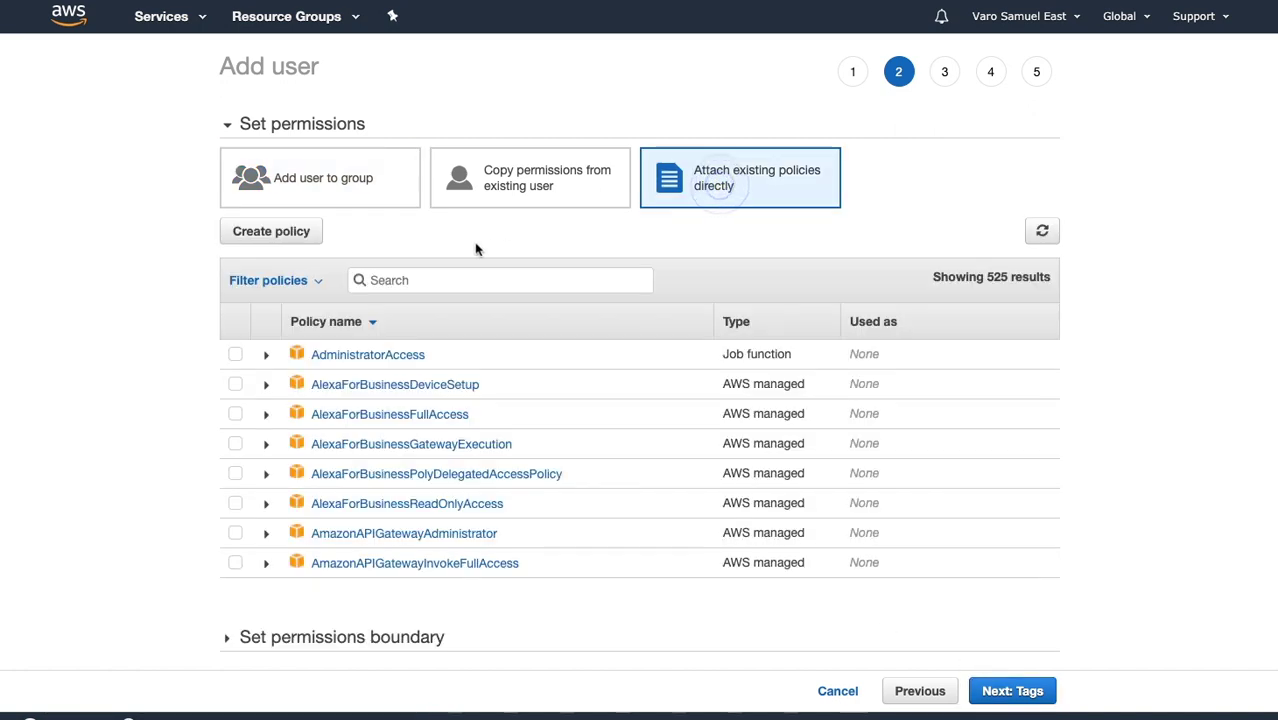
pyautogui.click(422, 281)
pyautogui.write('s3b')
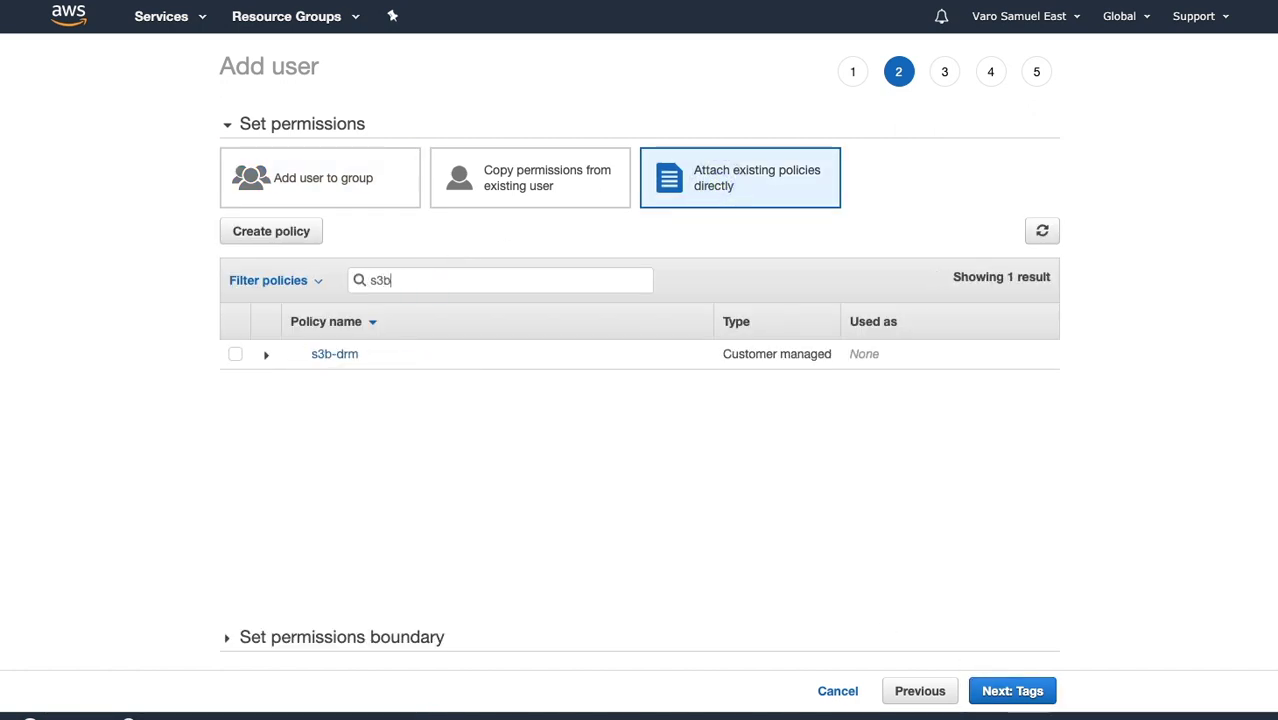
pyautogui.click(238, 356)
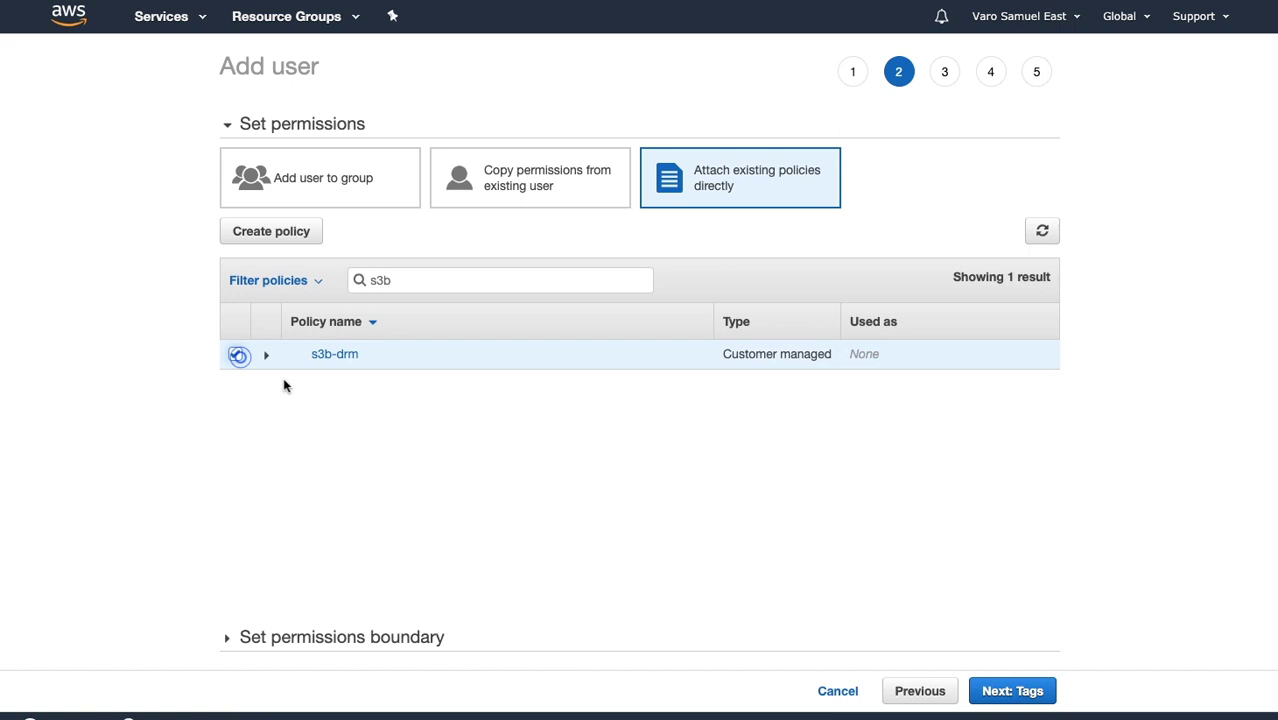
pyautogui.click(1015, 695)
pyautogui.click(1020, 700)
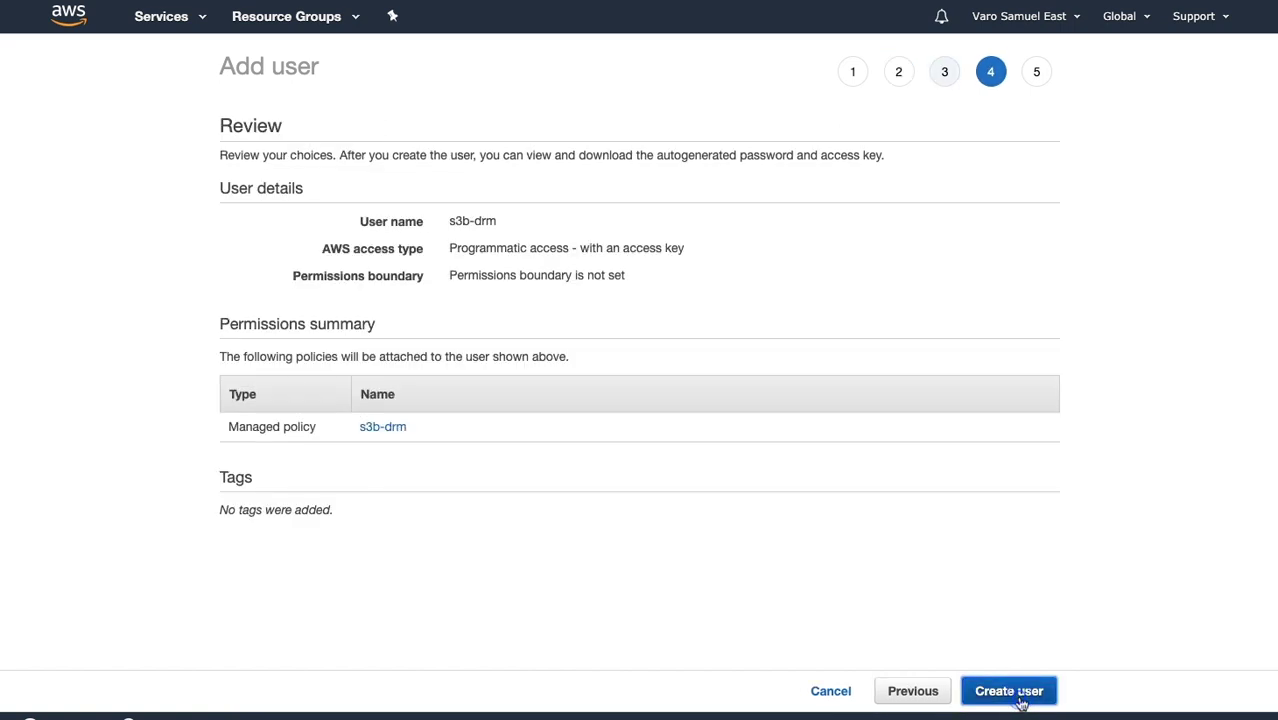
pyautogui.click(1020, 700)
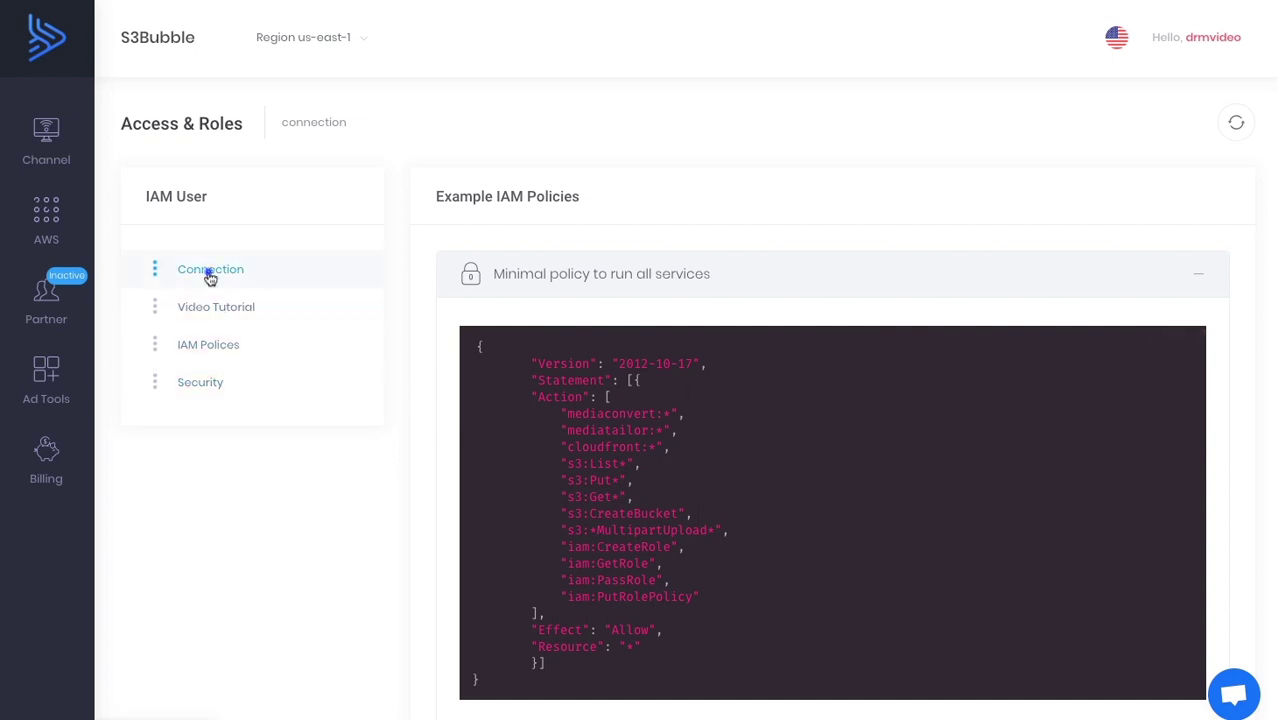
# Enter the AWS access key and secret key in the S3Bubble connection settings, save them and run the permissions check without updating the browser's saved password
pyautogui.click(208, 270)
pyautogui.moveTo(437, 360); pyautogui.dragTo(496, 362)
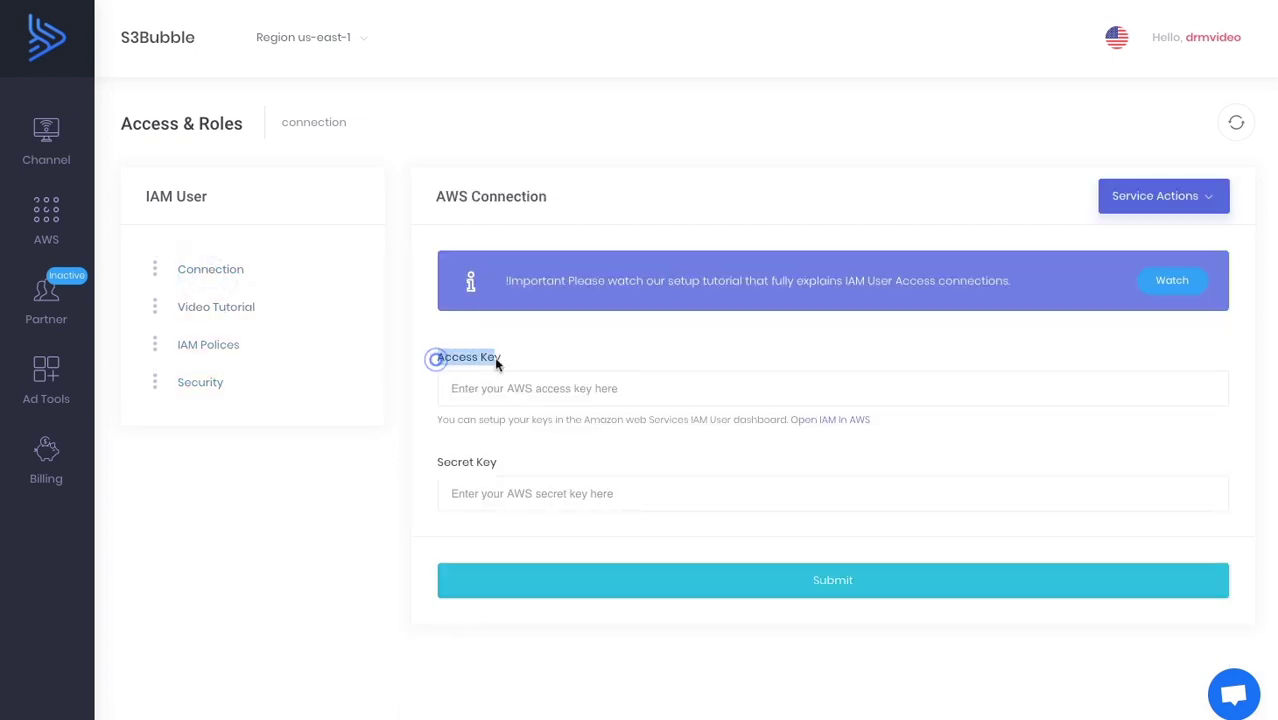
pyautogui.click(465, 460)
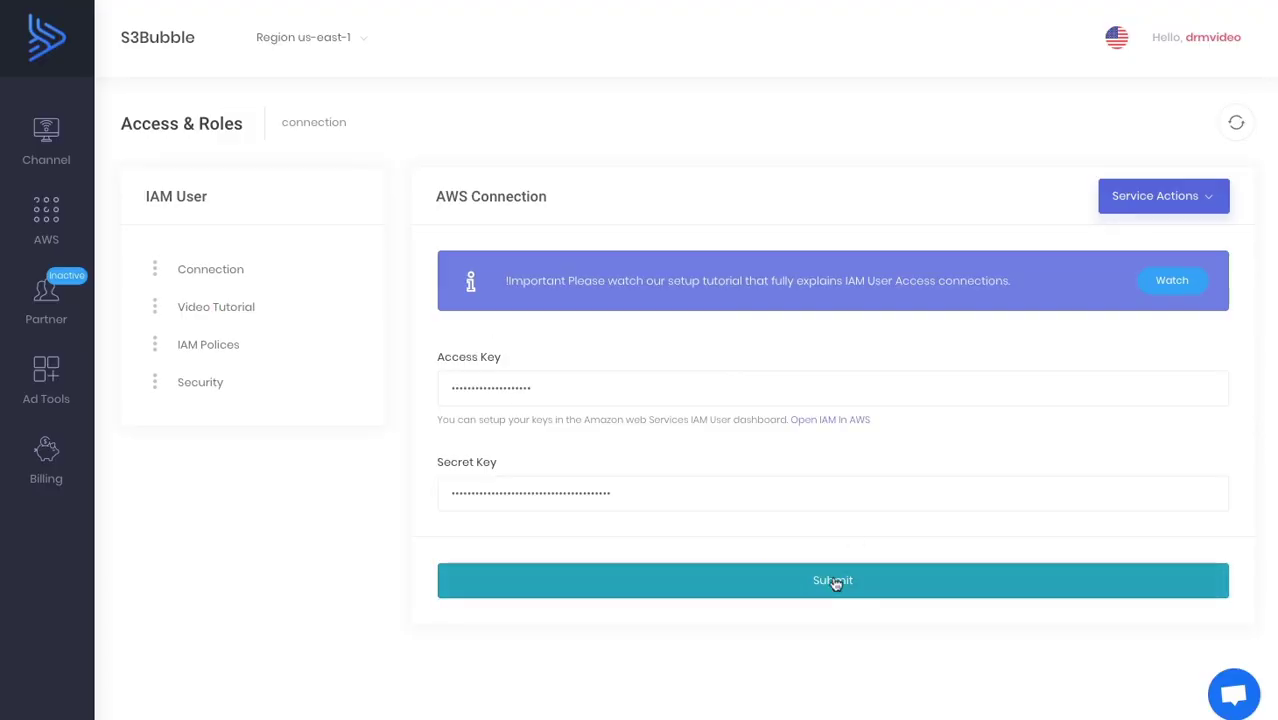
pyautogui.click(834, 581)
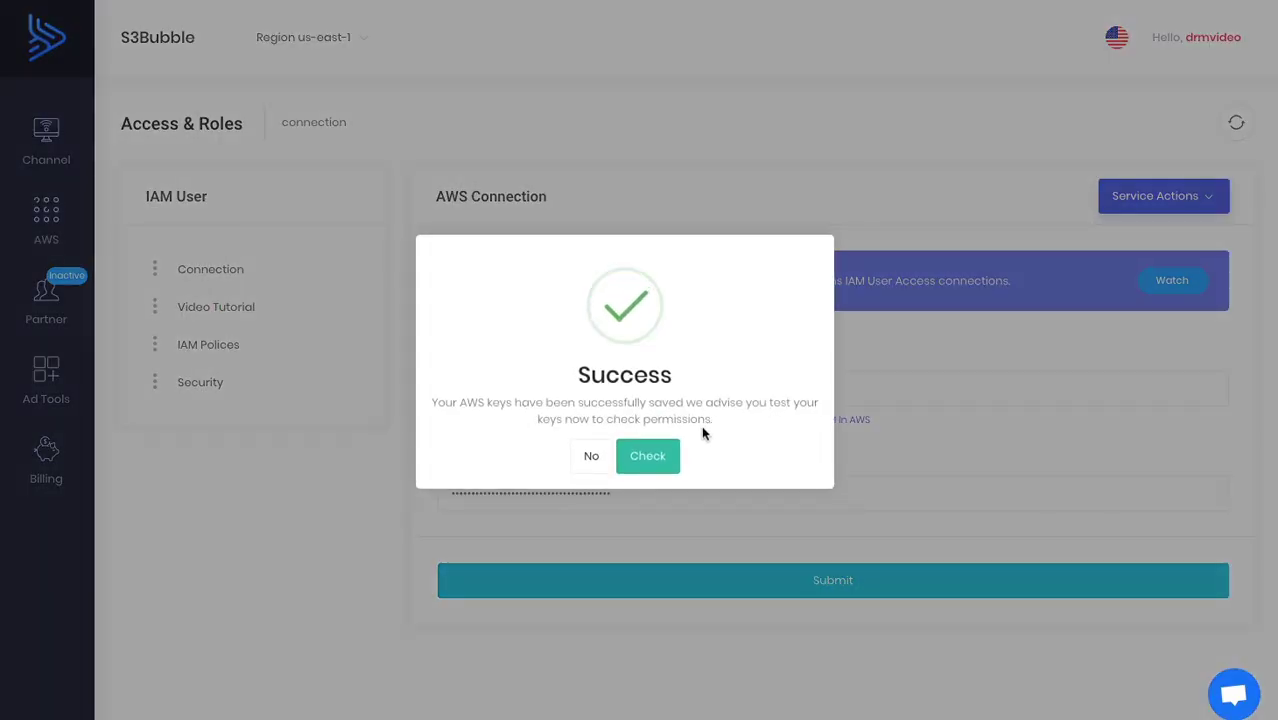
pyautogui.click(666, 456)
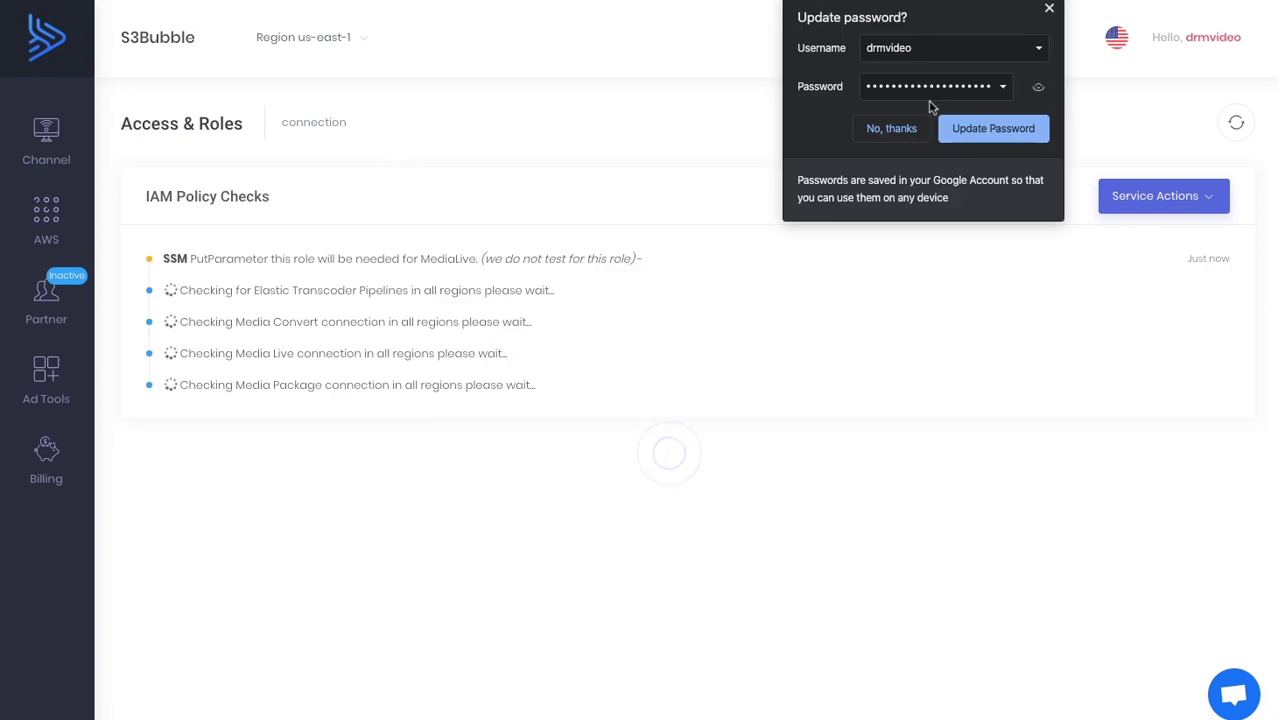
pyautogui.click(1050, 8)
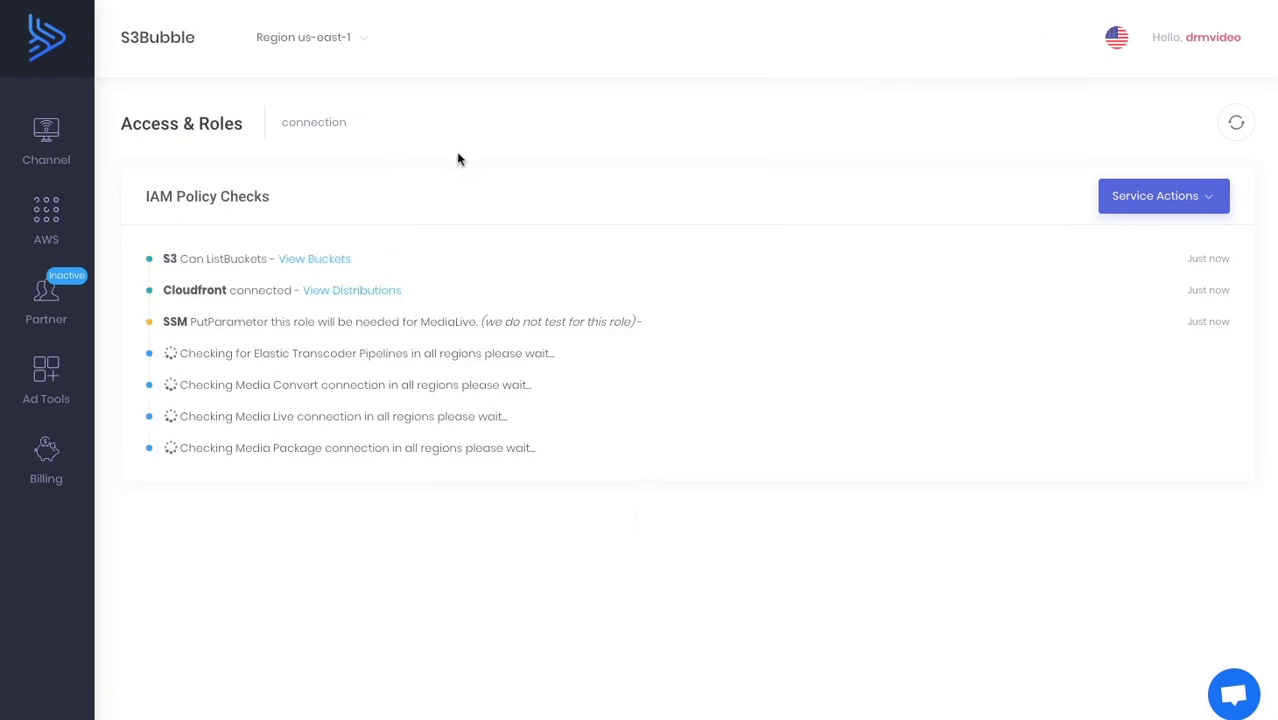
# Examine the IAM policy checks for S3, Cloudfront, MediaLive and MediaConvert
pyautogui.moveTo(259, 259); pyautogui.dragTo(164, 259)
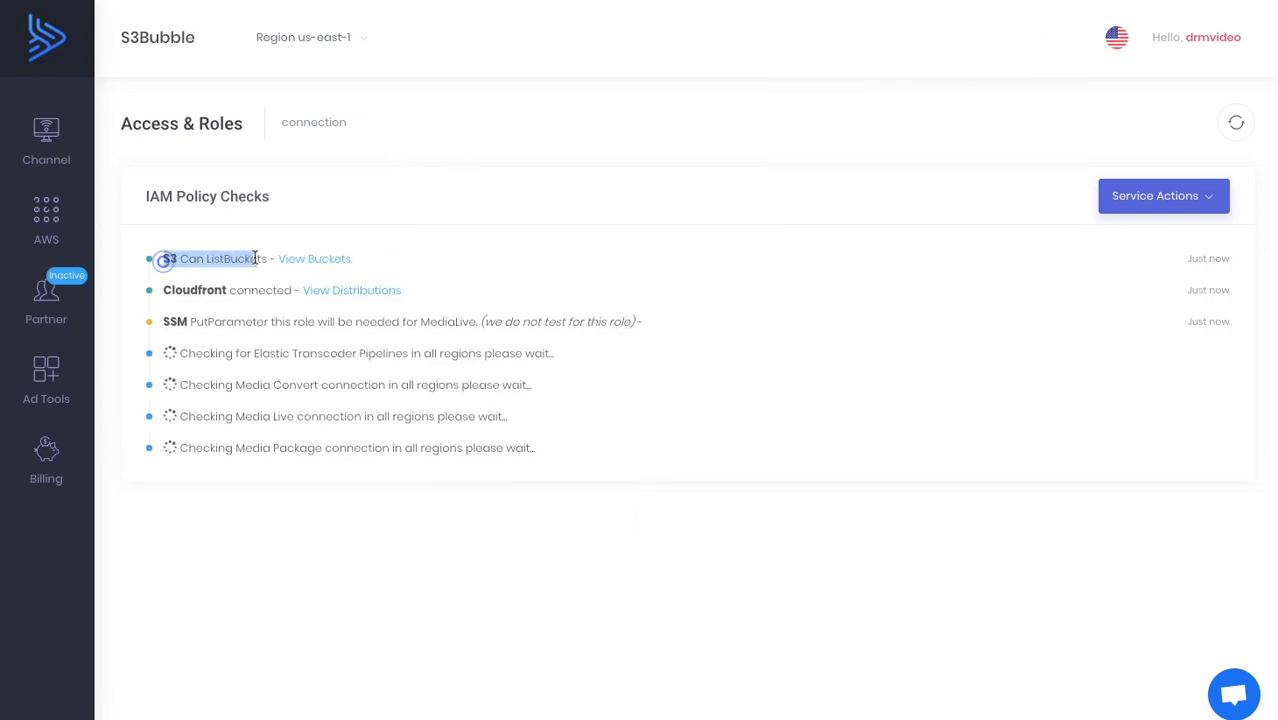
pyautogui.click(164, 290)
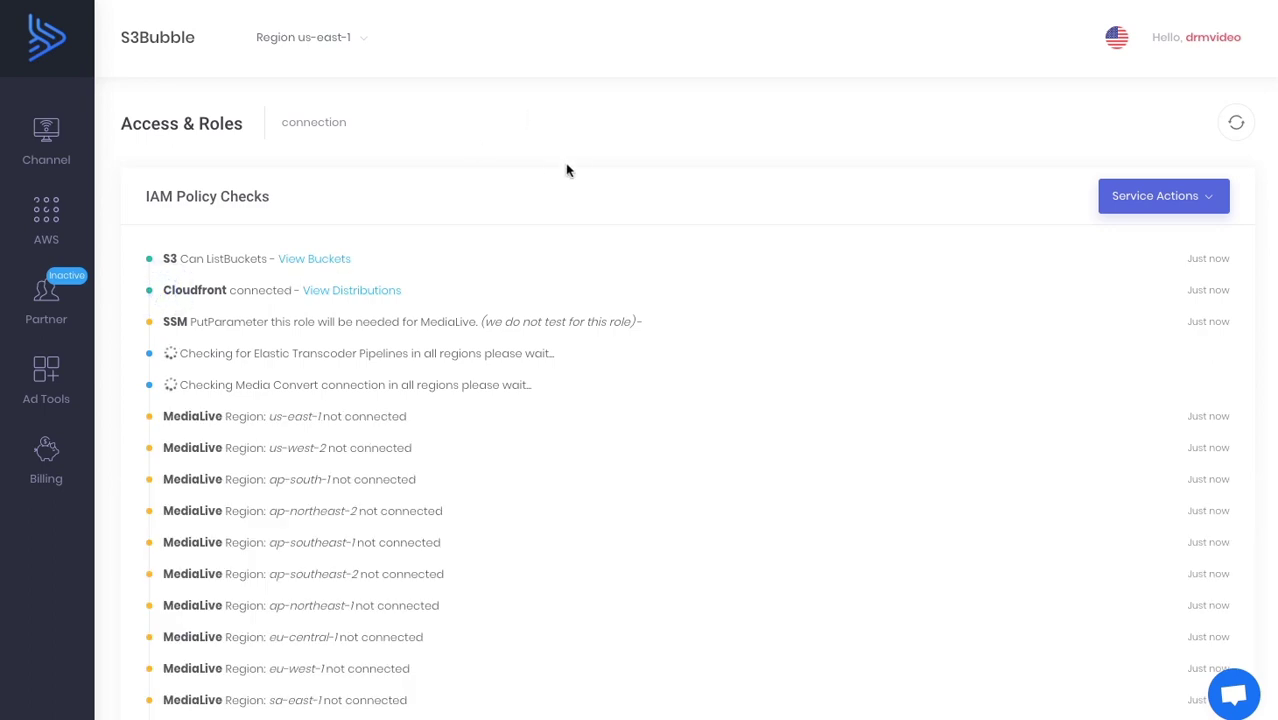
pyautogui.scroll(-2, 290, 390)
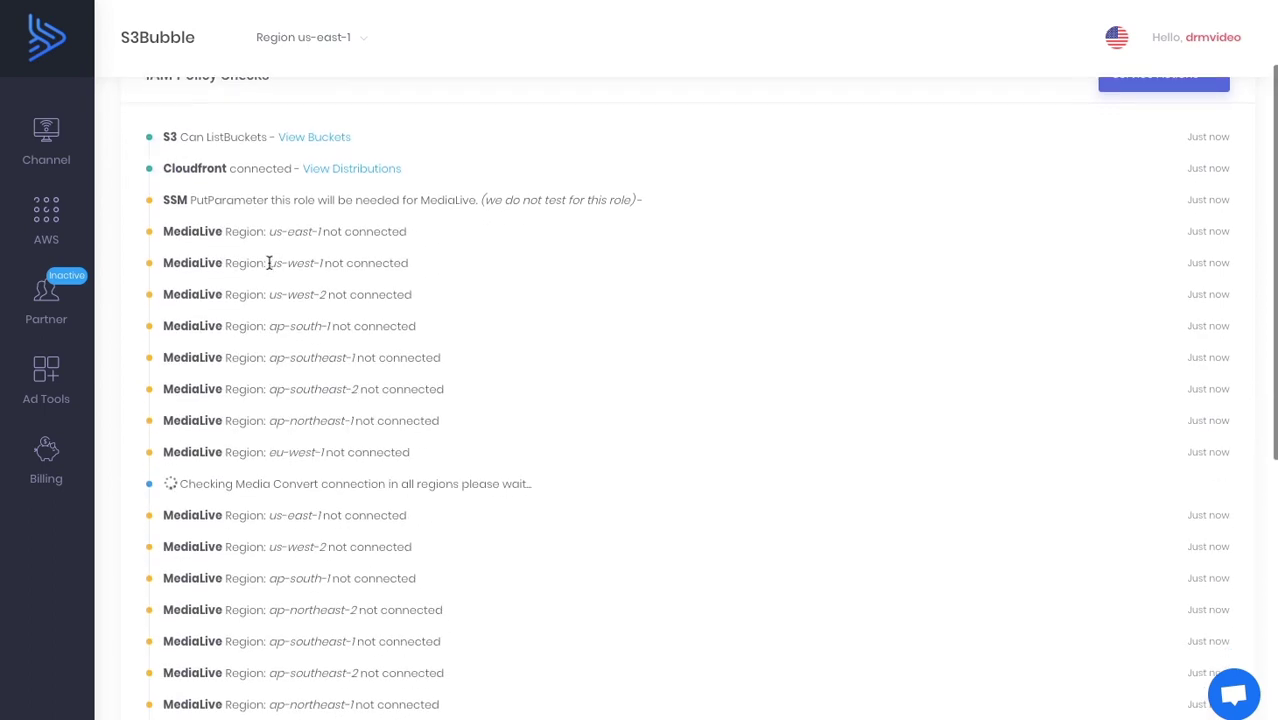
pyautogui.scroll(-1, 235, 415)
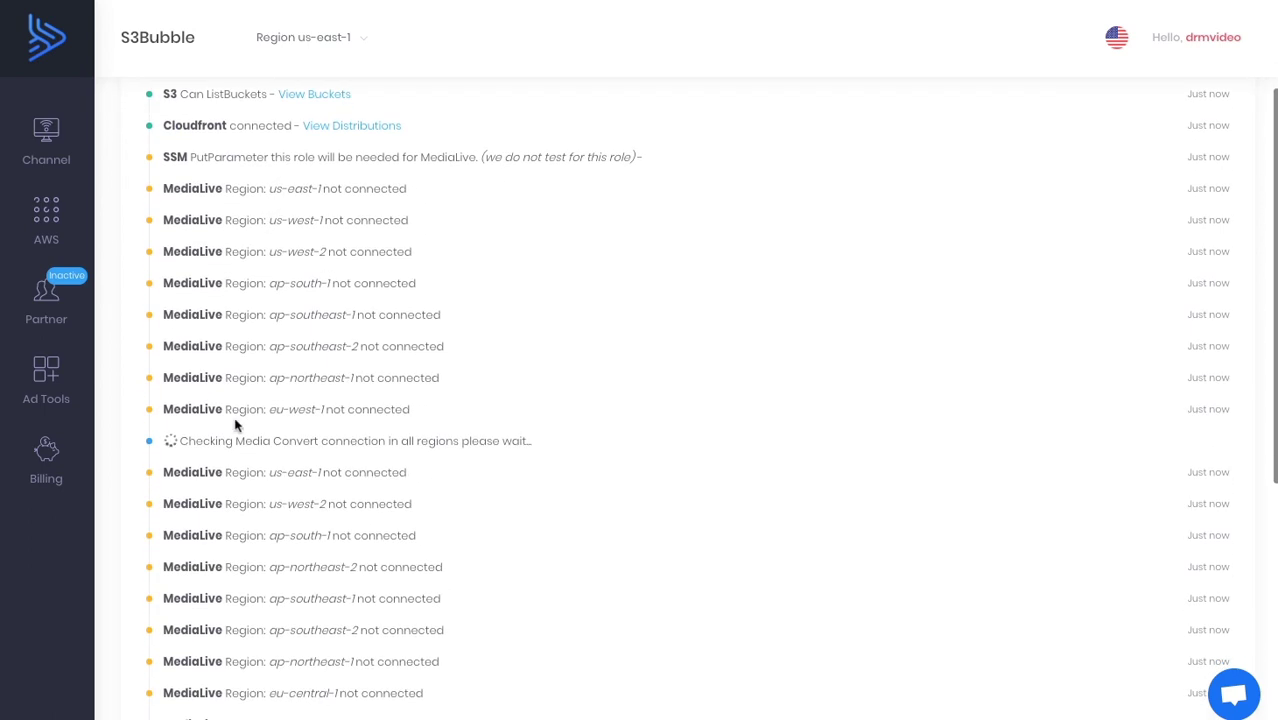
pyautogui.moveTo(236, 441); pyautogui.dragTo(480, 441)
pyautogui.click(420, 456)
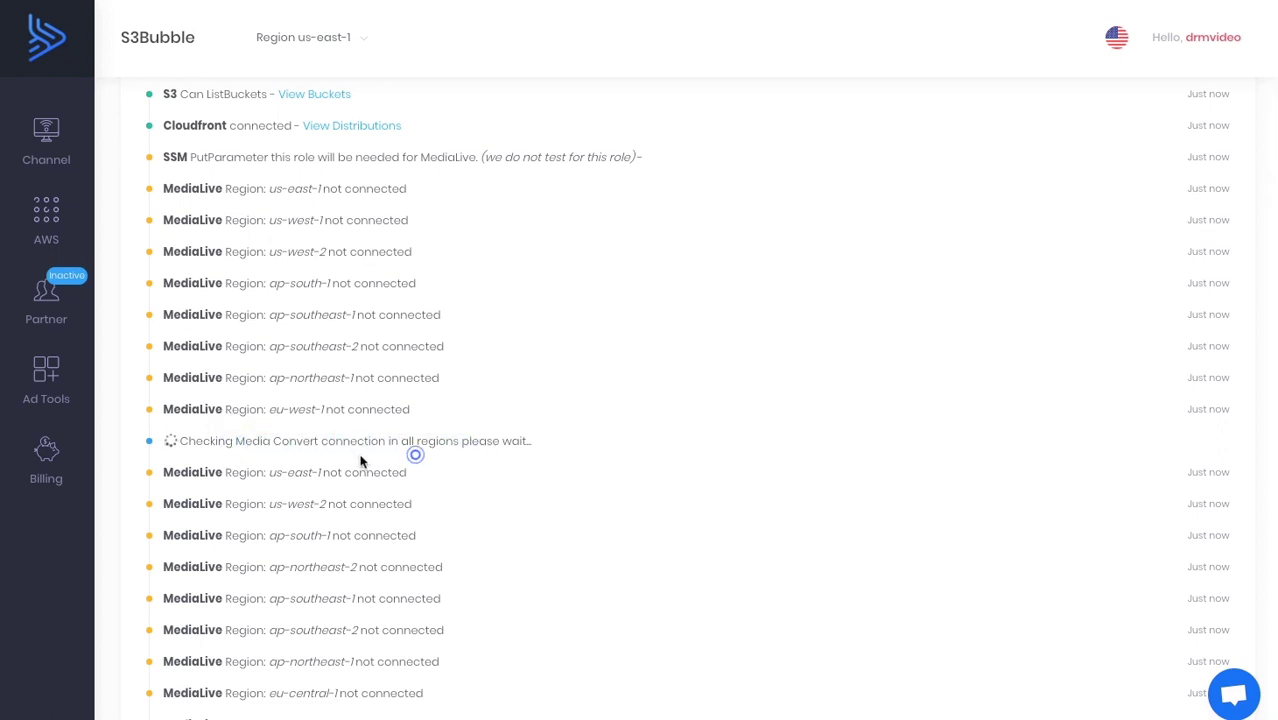
pyautogui.moveTo(236, 441); pyautogui.dragTo(320, 445)
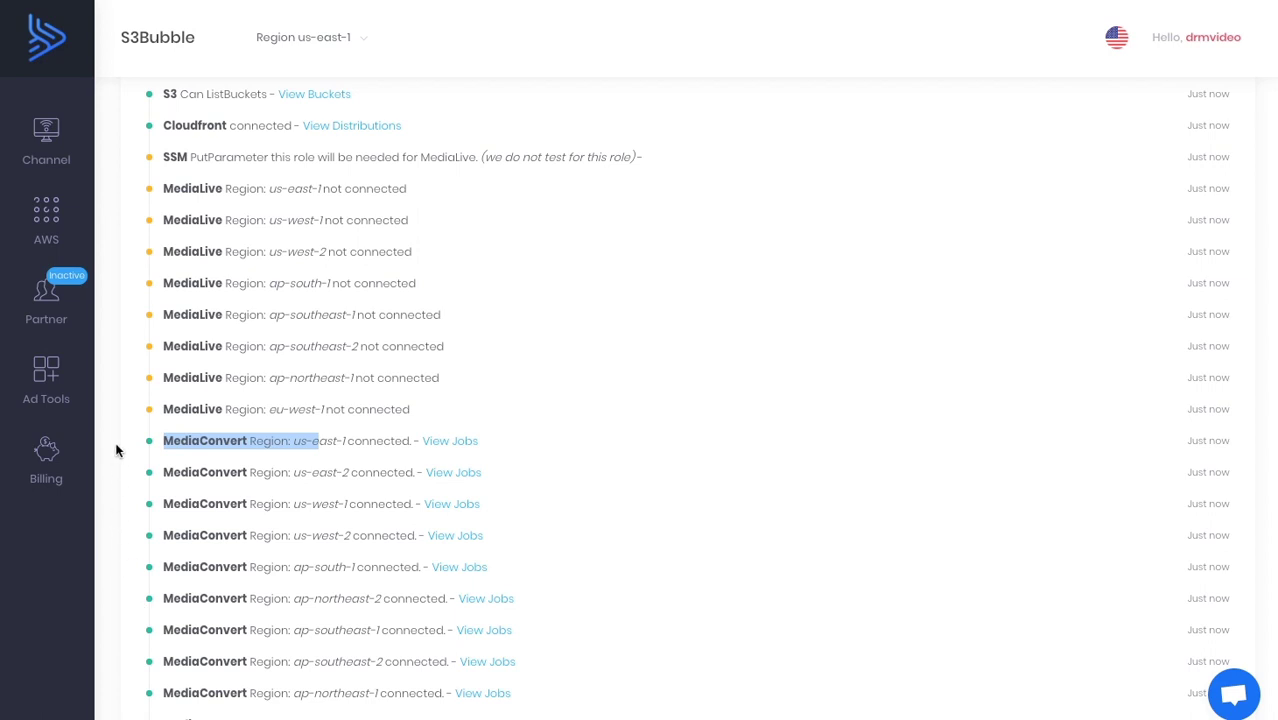
pyautogui.scroll(3, 117, 448)
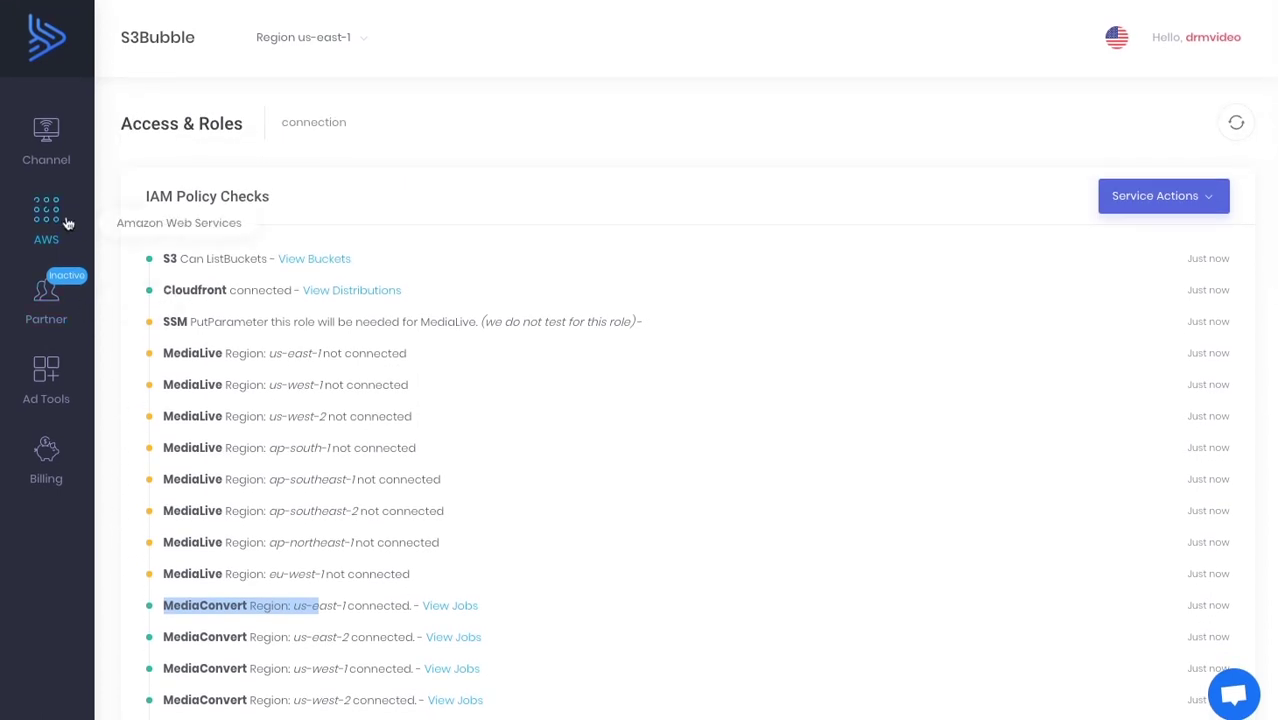
# Create a Full OTT AWS Setup in S3 storage, named s3b-drm, in the US East (N. Virginia) region
pyautogui.moveTo(52, 220)
pyautogui.moveTo(243, 303)
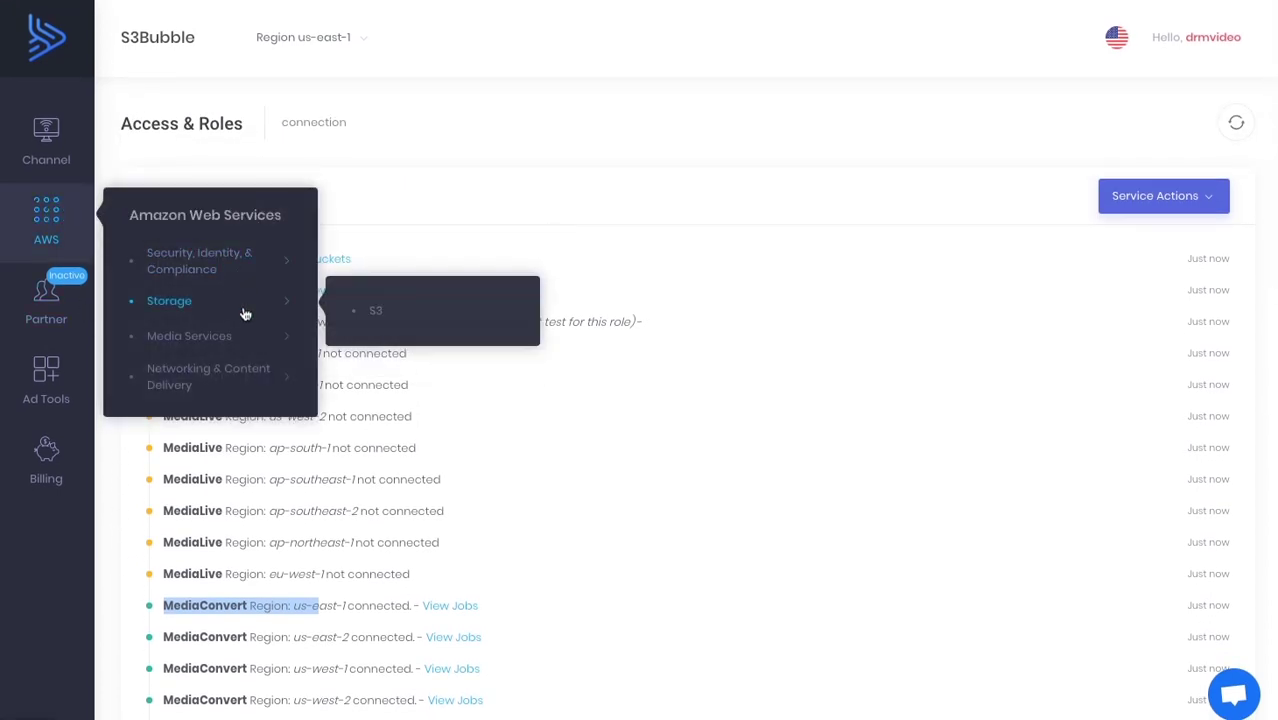
pyautogui.click(367, 315)
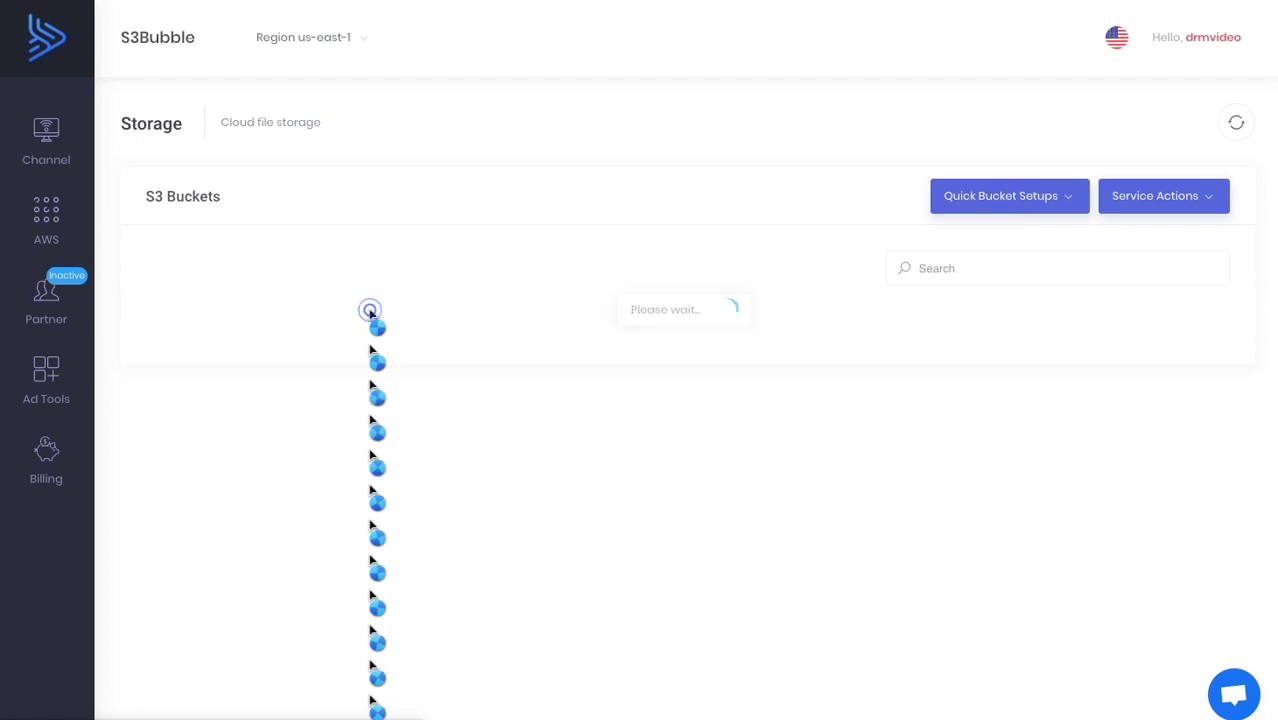
pyautogui.click(980, 210)
pyautogui.click(891, 275)
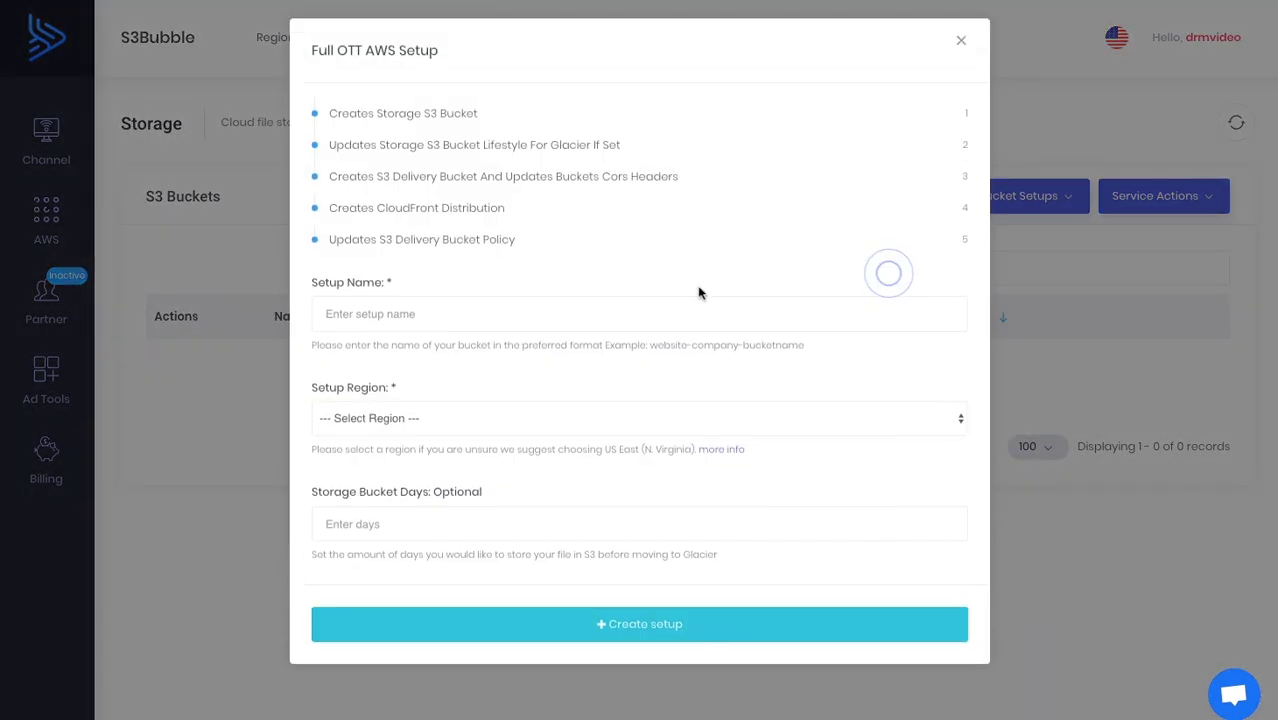
pyautogui.click(371, 319)
pyautogui.write('s3b-drm')
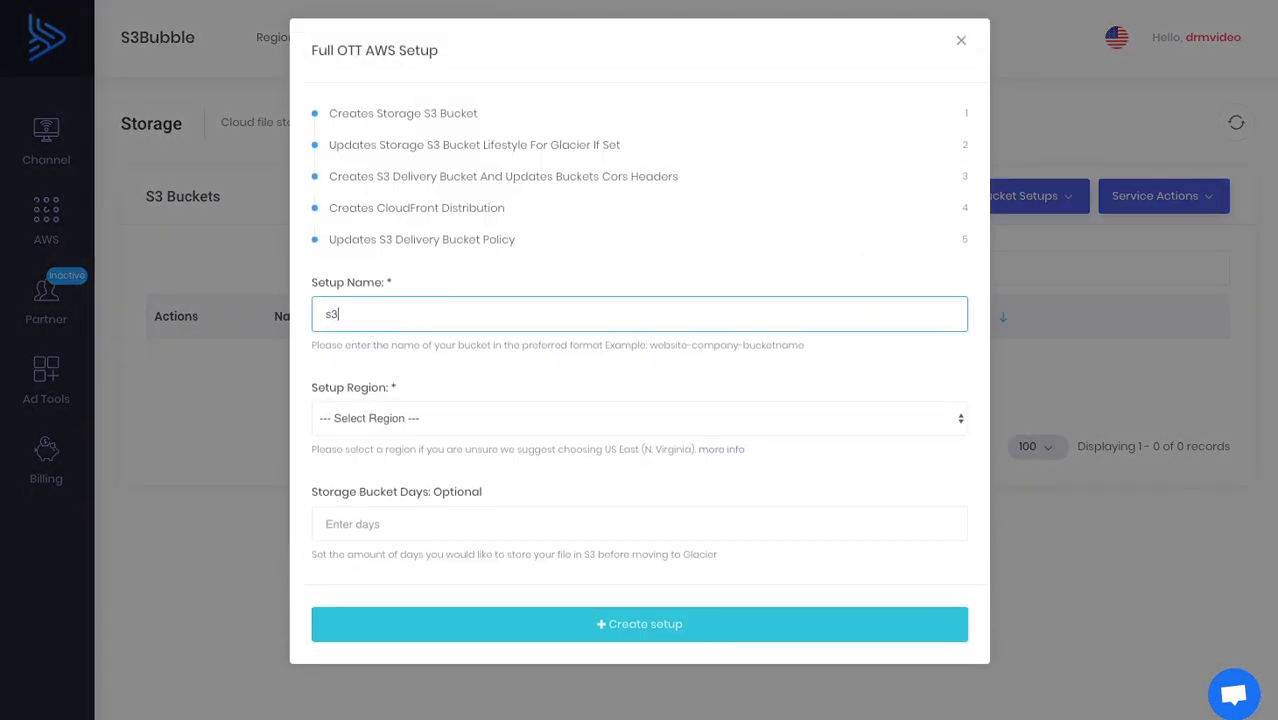
pyautogui.click(427, 418)
pyautogui.click(430, 431)
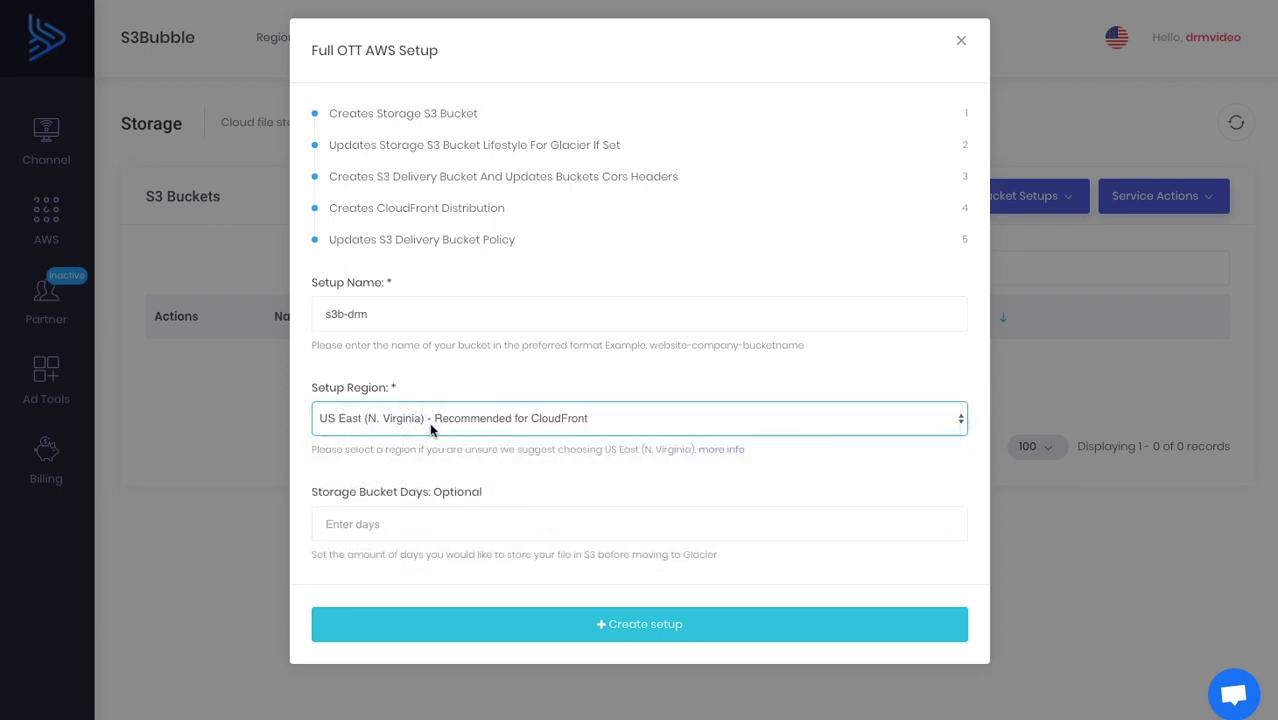
pyautogui.click(645, 626)
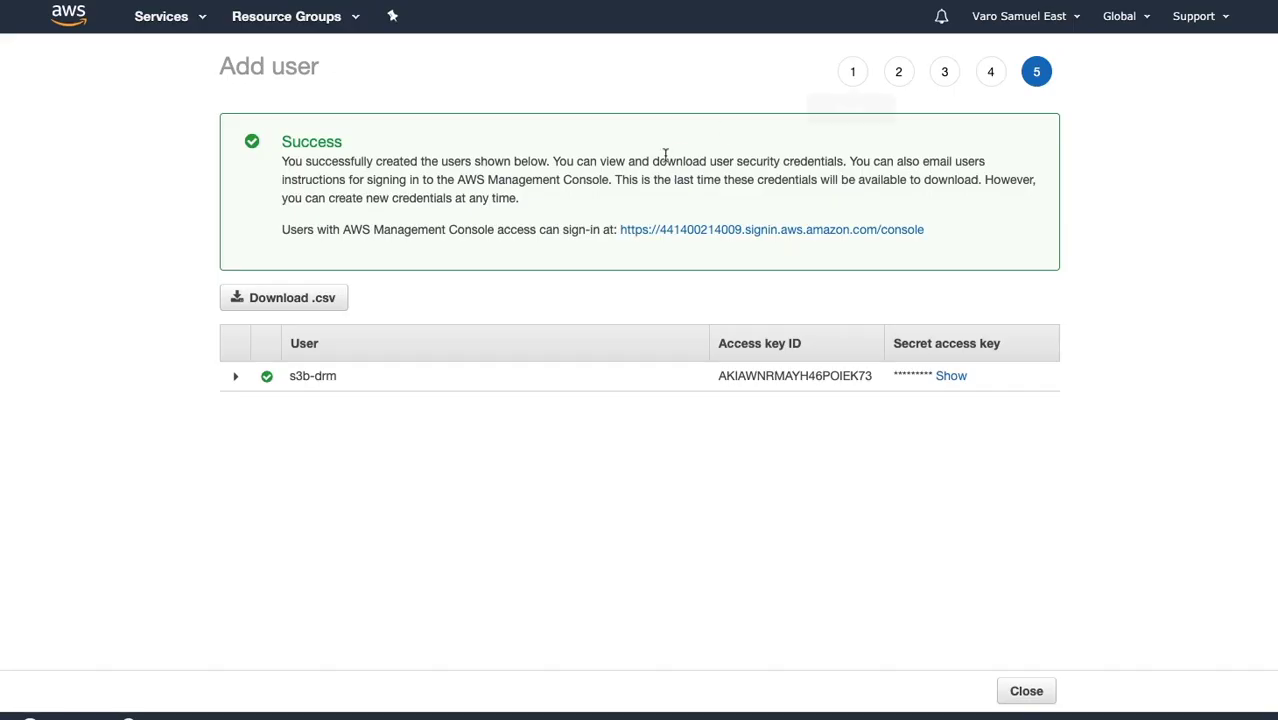
# Switch to the AWS Management Console and open the S3 service
pyautogui.click(155, 16)
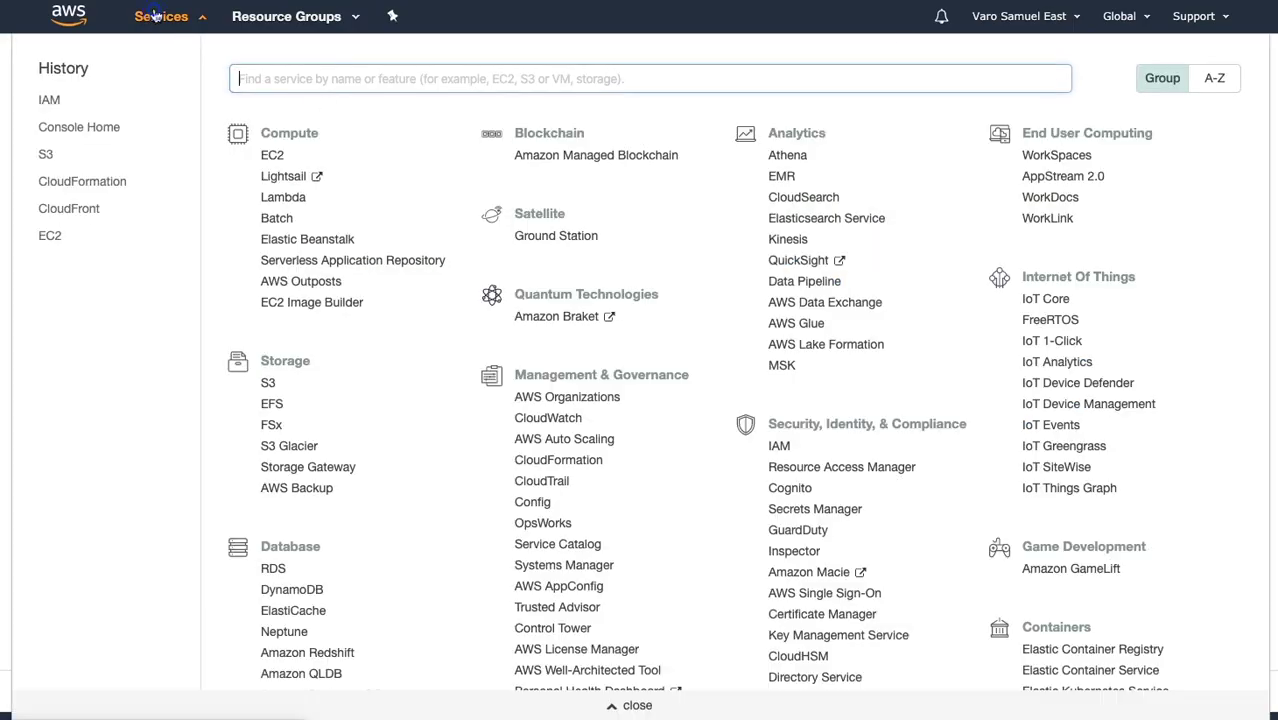
pyautogui.click(269, 386)
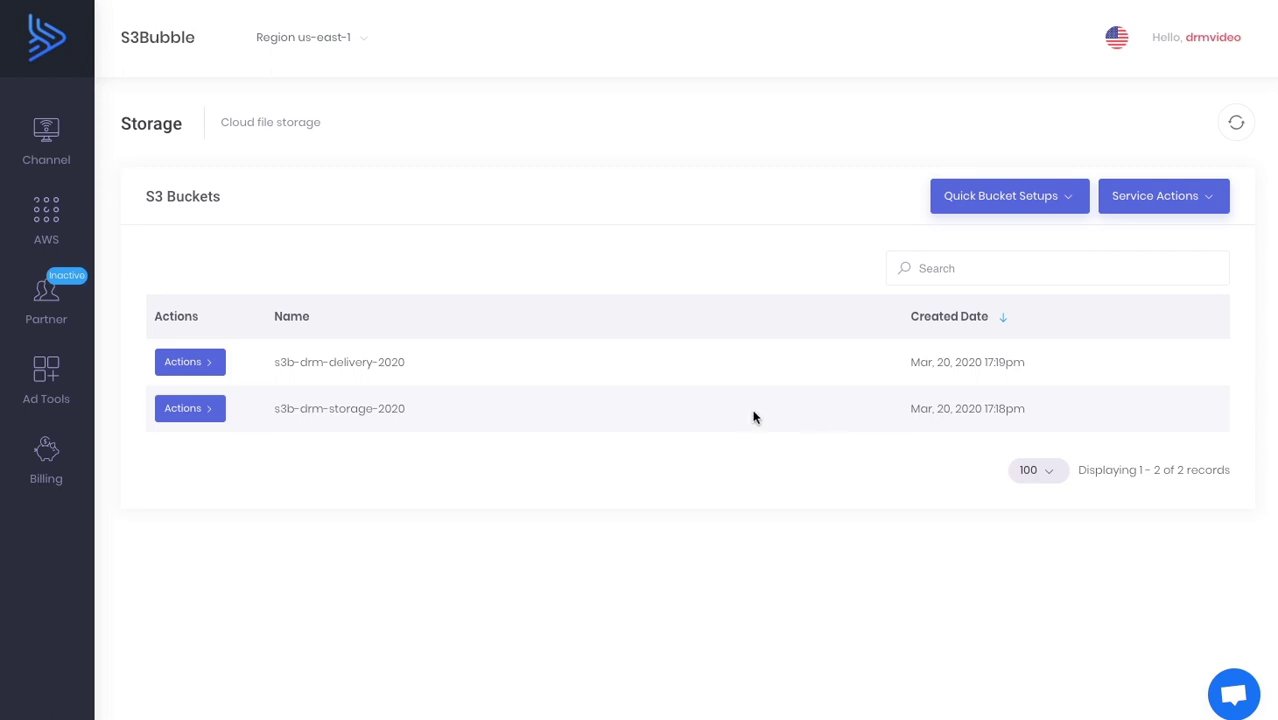
# Open the s3b-drm-storage-2020 bucket in S3Bubble and go to its AWS uploader for large videos
pyautogui.click(196, 418)
pyautogui.click(299, 432)
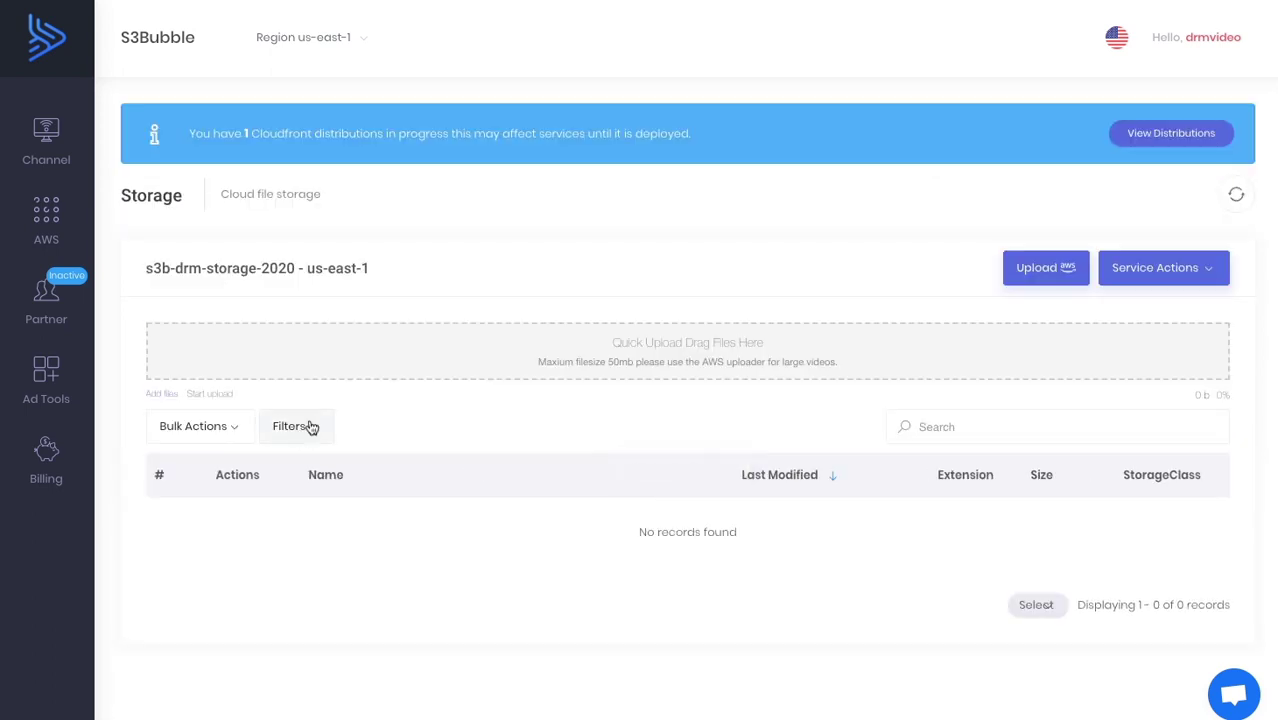
pyautogui.scroll(-1, 397, 377)
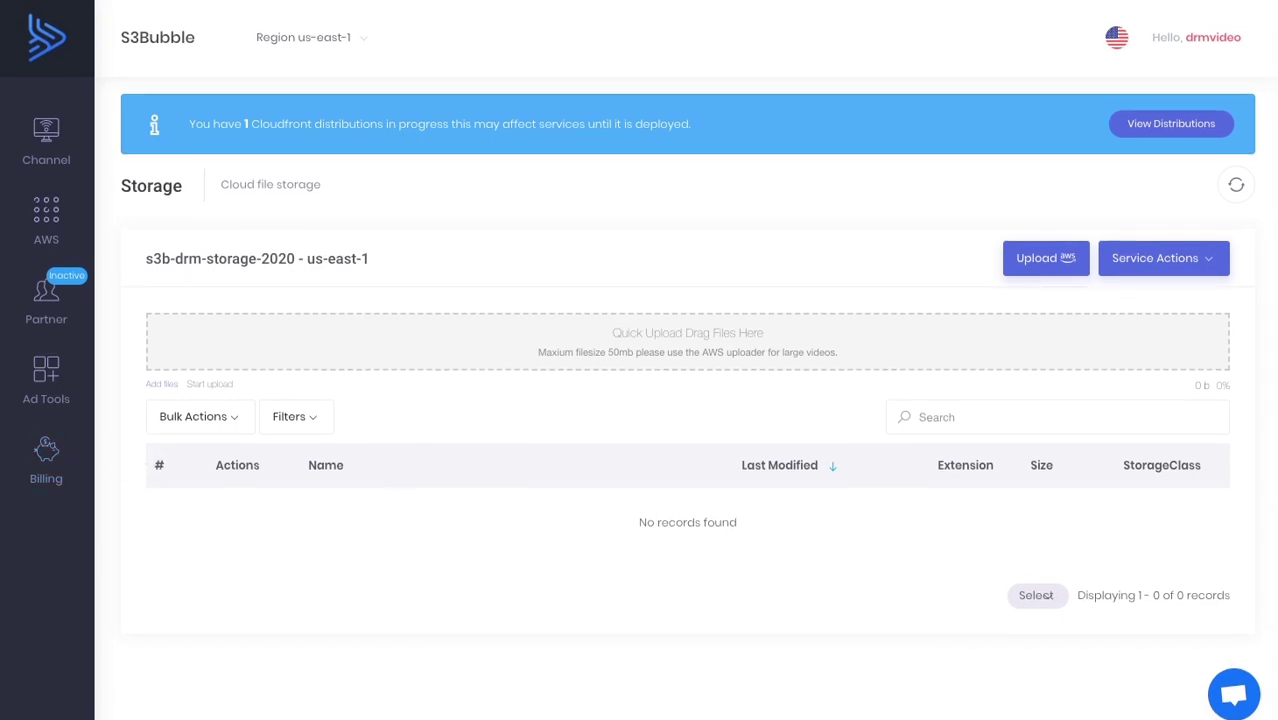
pyautogui.press('super+Tab')
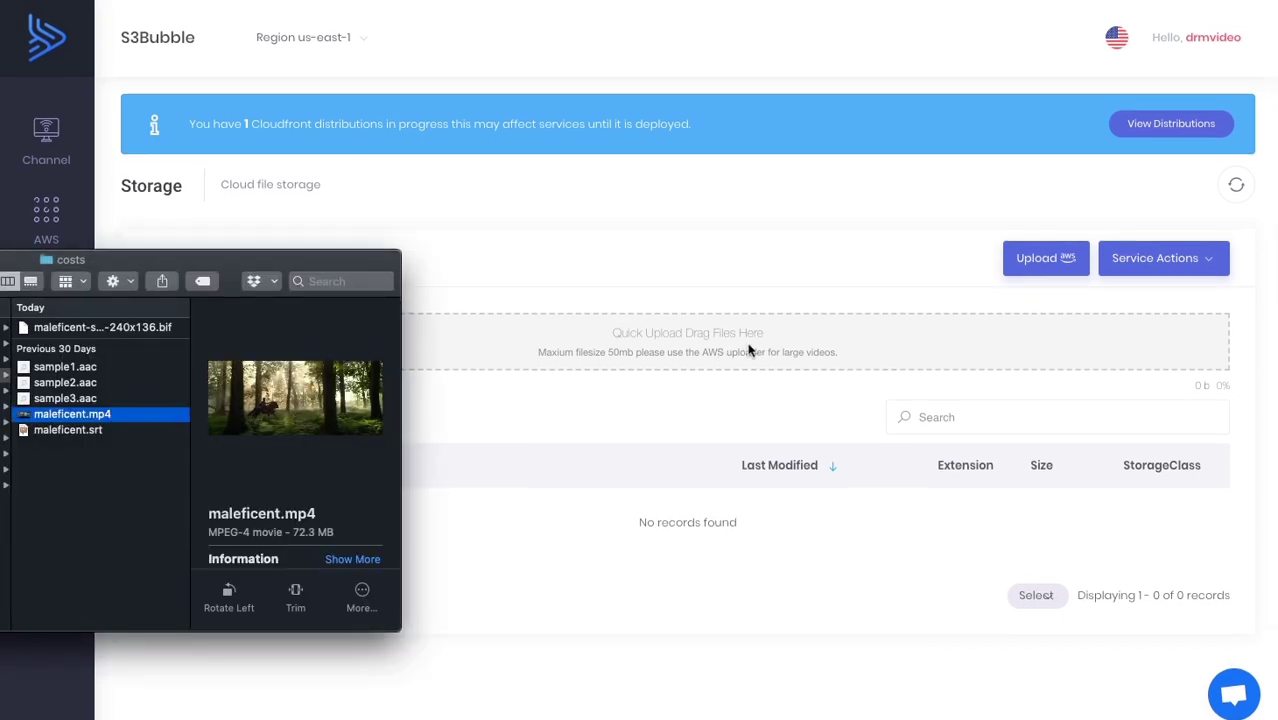
pyautogui.click(930, 253)
pyautogui.click(1033, 262)
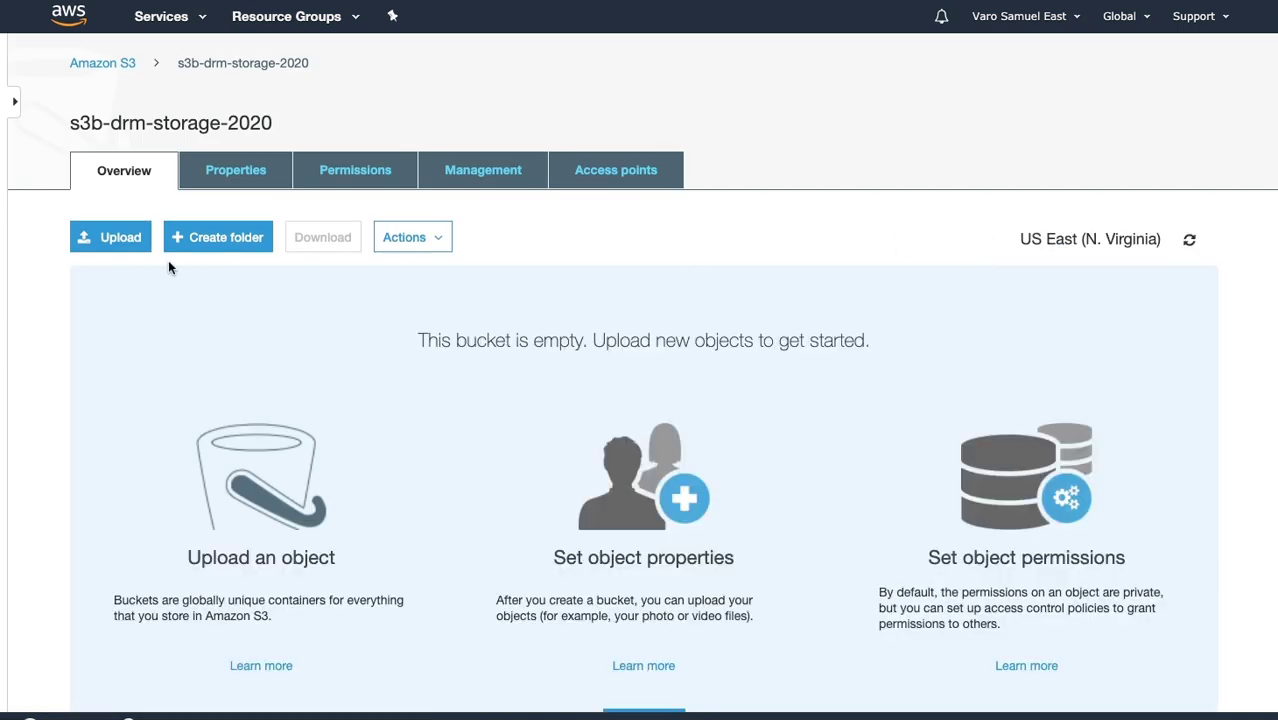
# Start an upload to s3b-drm-storage-2020 in the S3 console and add sample1.aac, sample2.aac, sample3.aac, maleficent.mp4 and maleficent.srt from the costs folder
pyautogui.click(127, 245)
pyautogui.press('super+Tab')
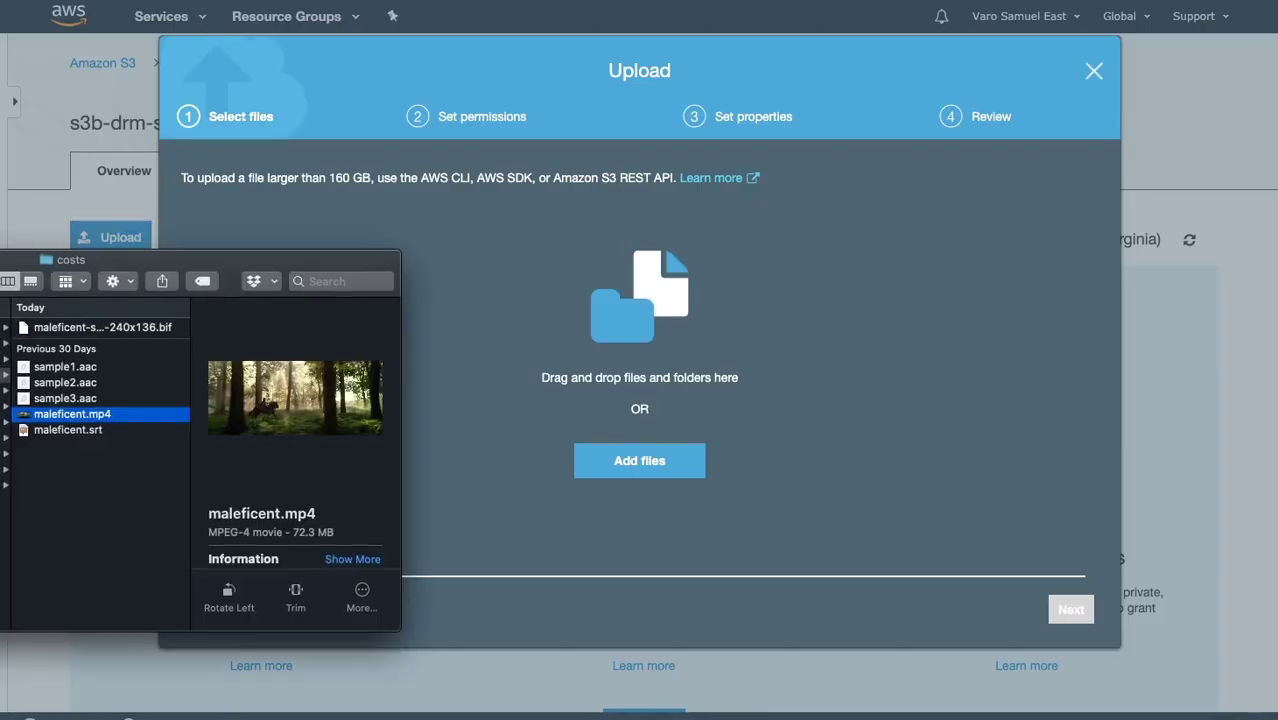
pyautogui.click(95, 455)
pyautogui.moveTo(184, 459); pyautogui.dragTo(190, 331)
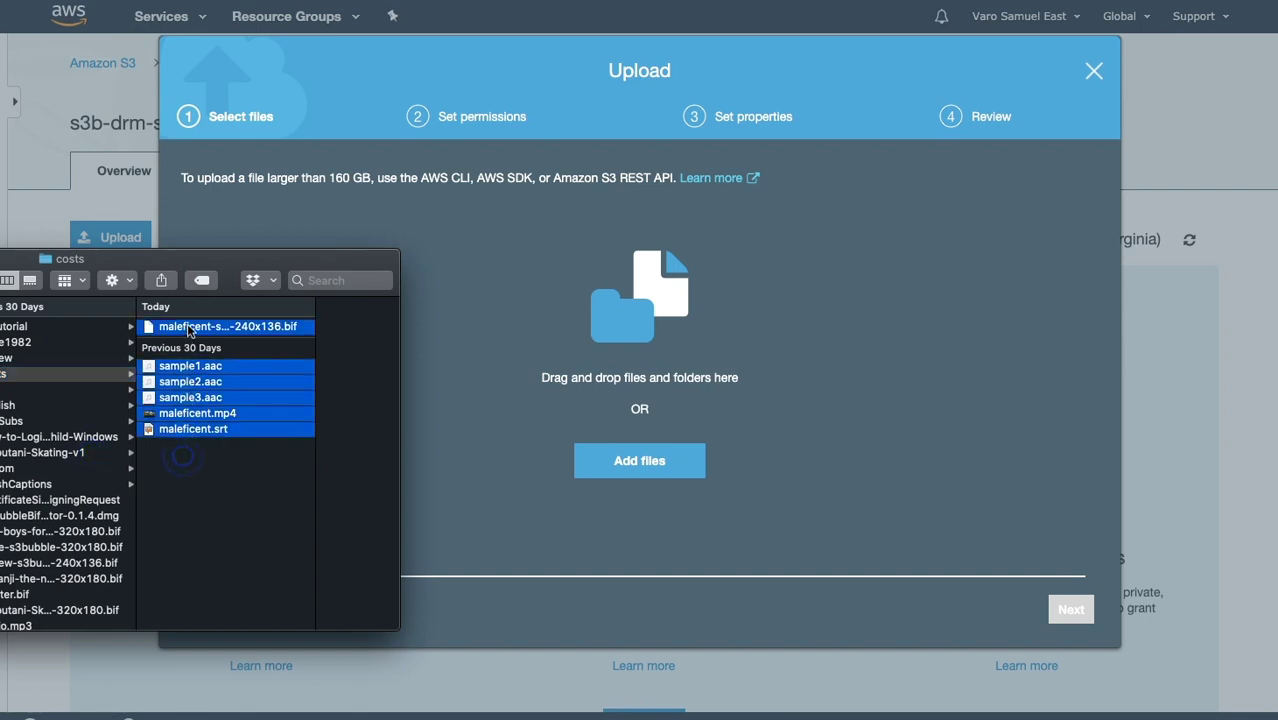
pyautogui.keyDown('super'); pyautogui.click(190, 331); pyautogui.keyUp('super')
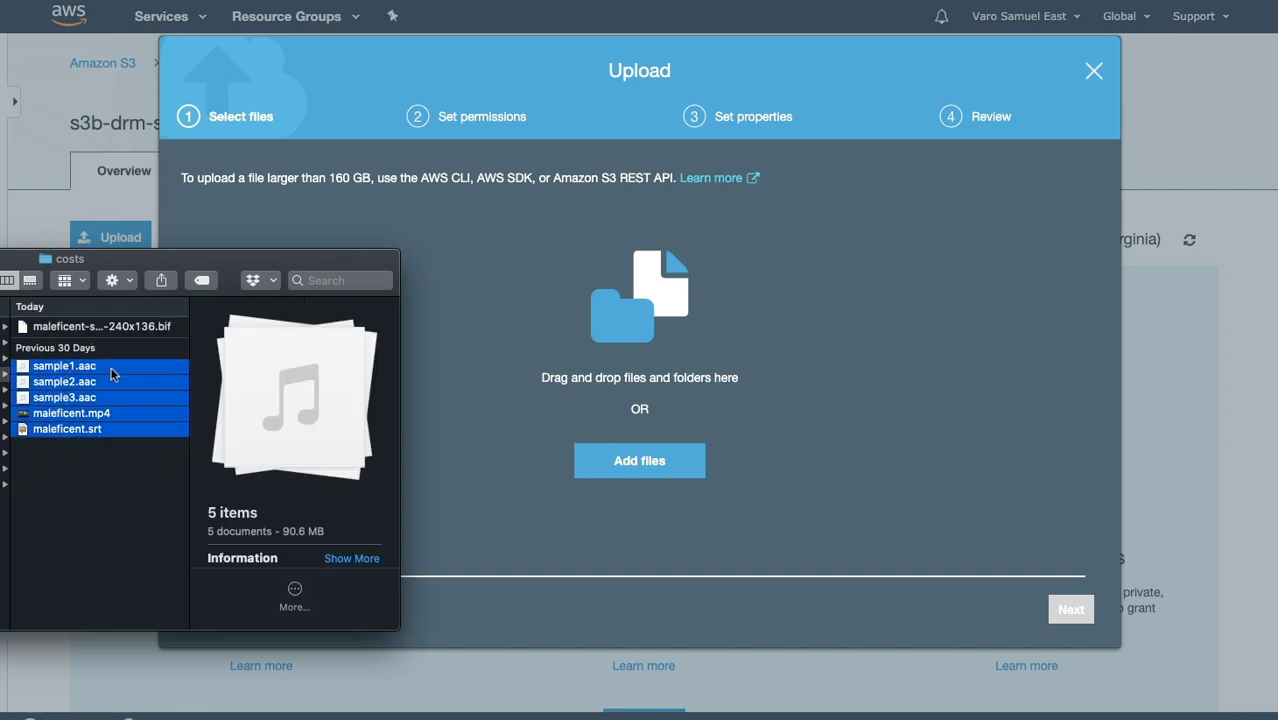
pyautogui.moveTo(78, 370); pyautogui.dragTo(722, 357)
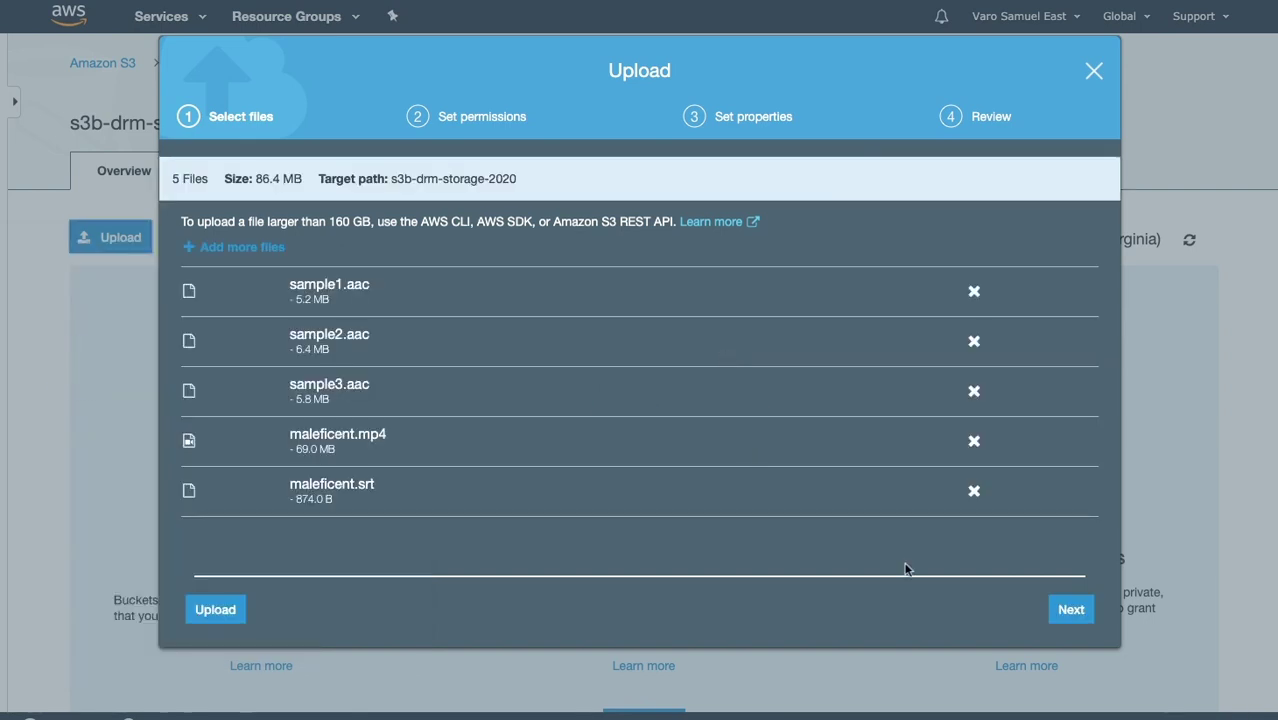
# Keep the default permissions and Standard storage class, review the settings and upload the five files
pyautogui.click(1073, 615)
pyautogui.click(1073, 615)
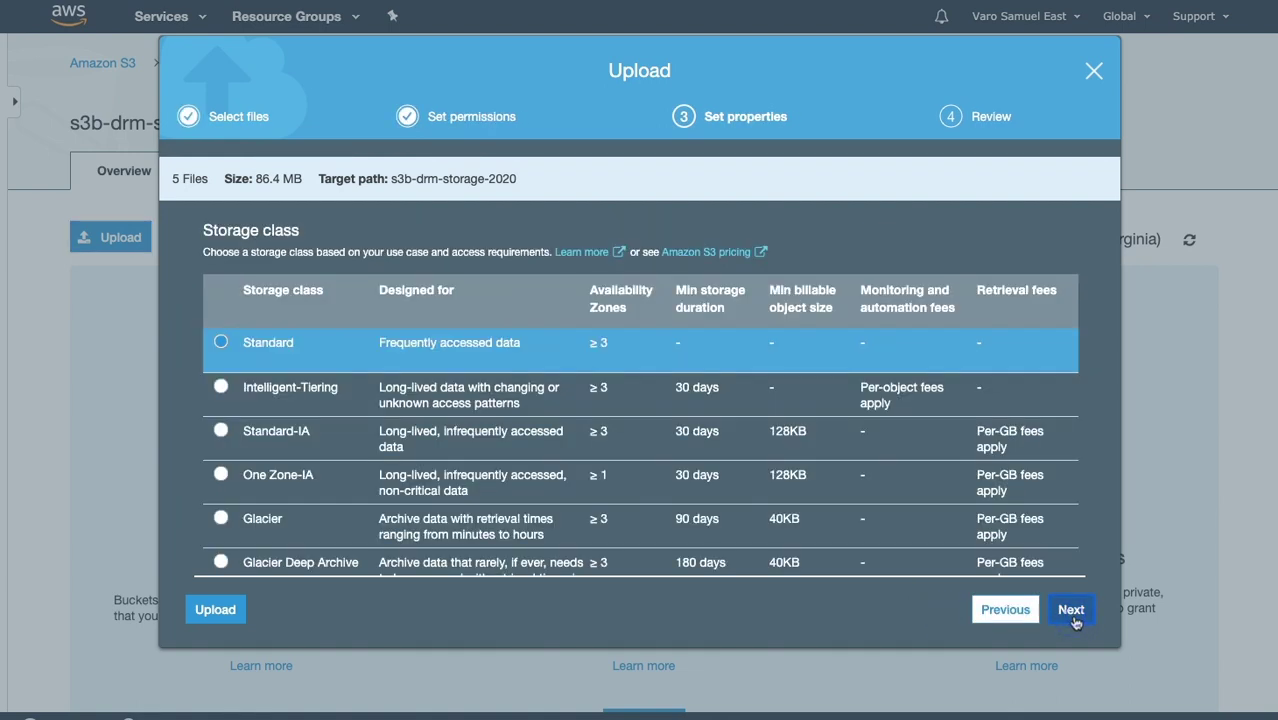
pyautogui.click(1072, 613)
pyautogui.click(1065, 611)
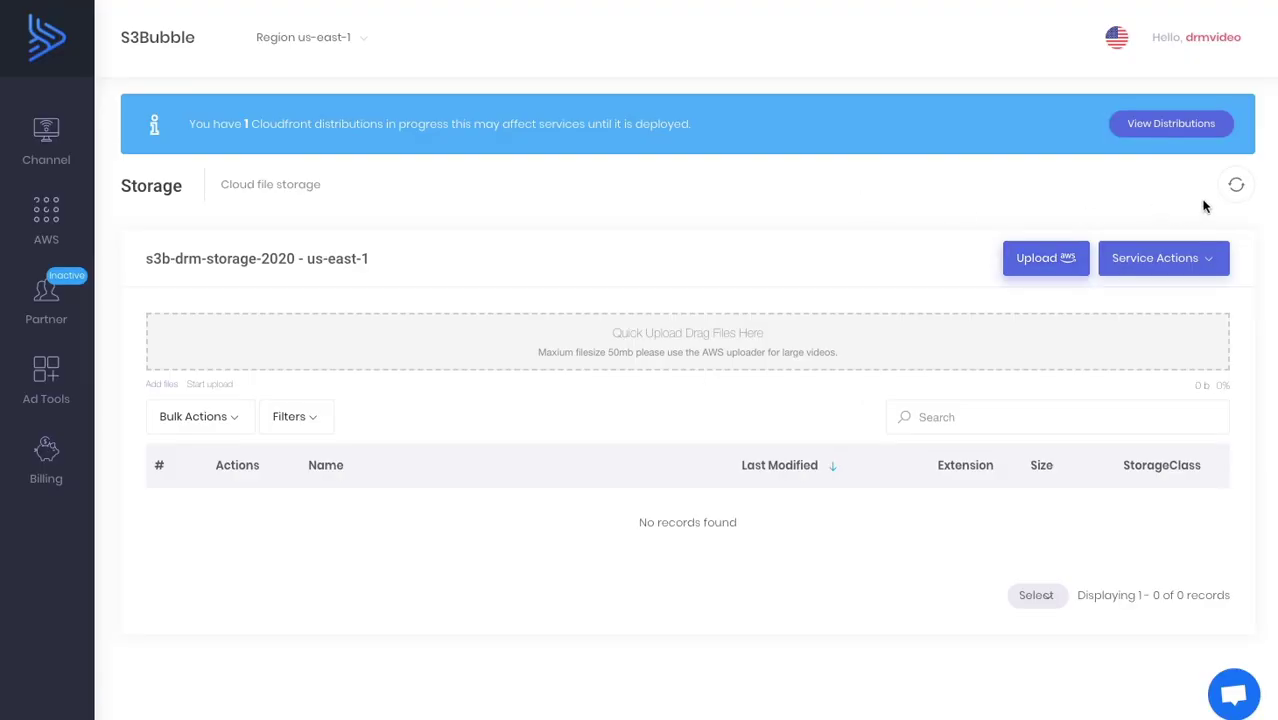
# Switch to S3Bubble and refresh the s3b-drm-storage-2020 file list, comparing it with the bucket in the AWS console, to check the uploaded files
pyautogui.click(1234, 186)
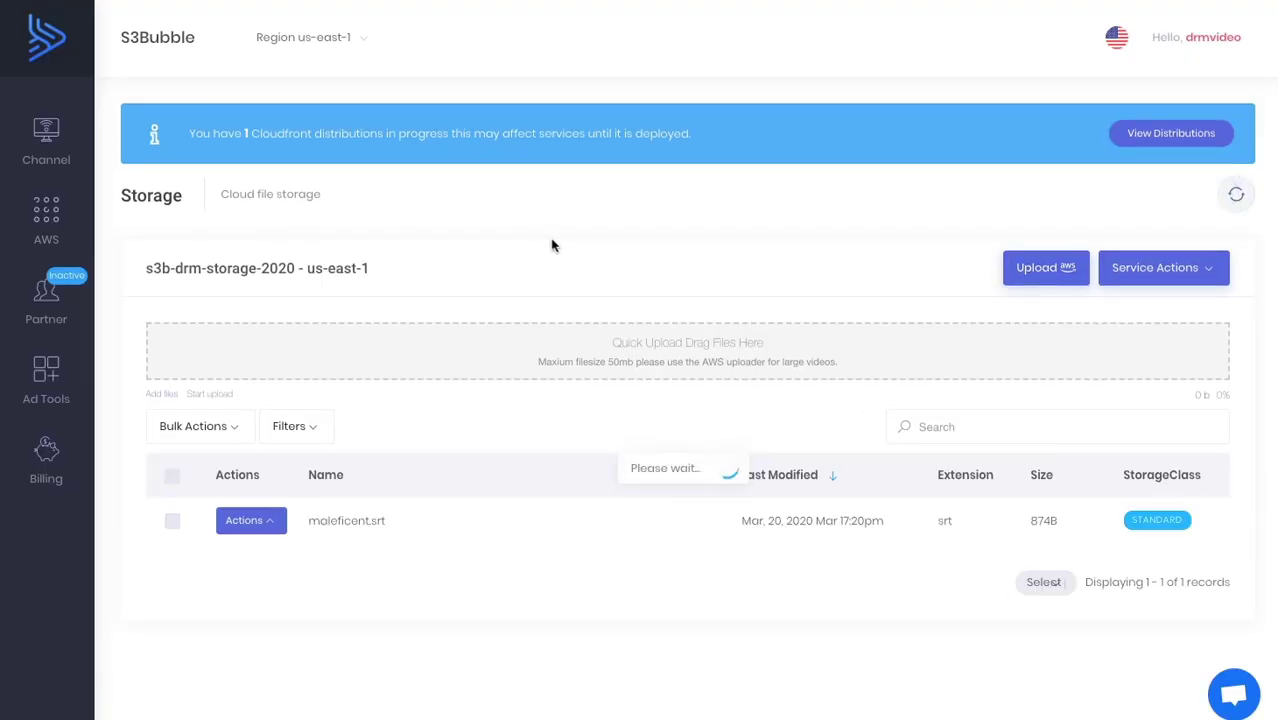
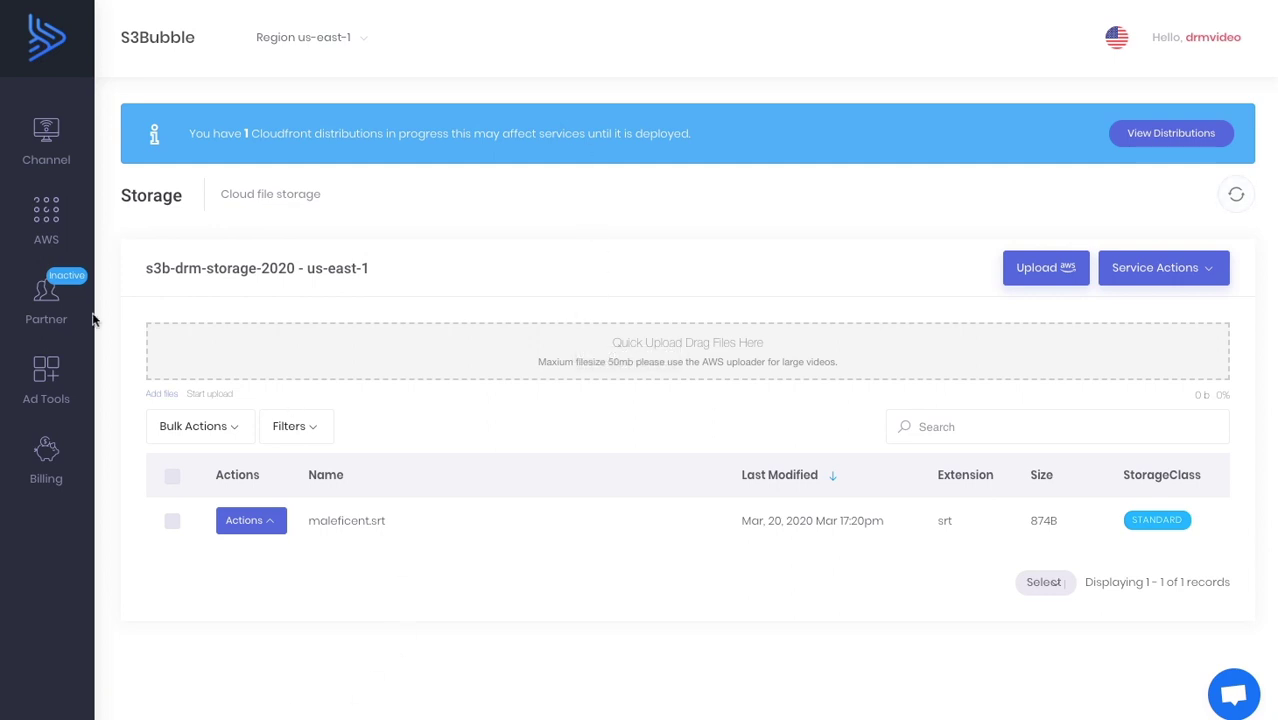
pyautogui.click(1235, 194)
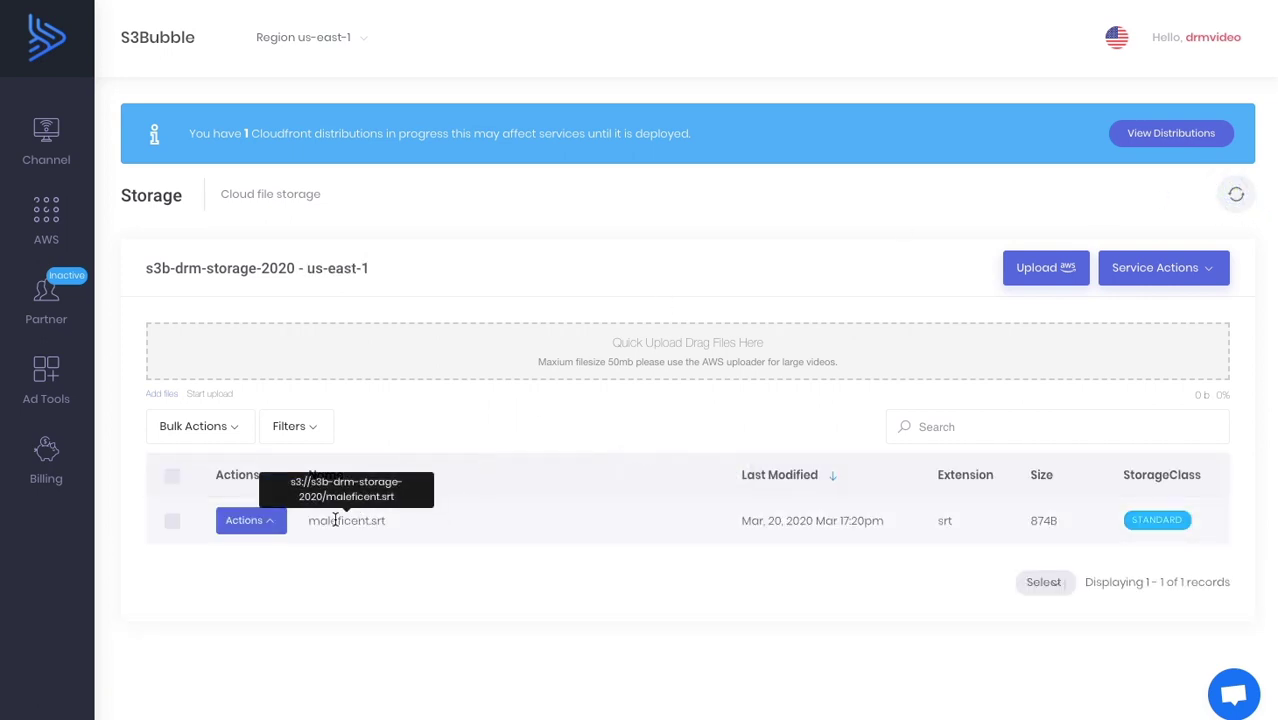
pyautogui.click(340, 520)
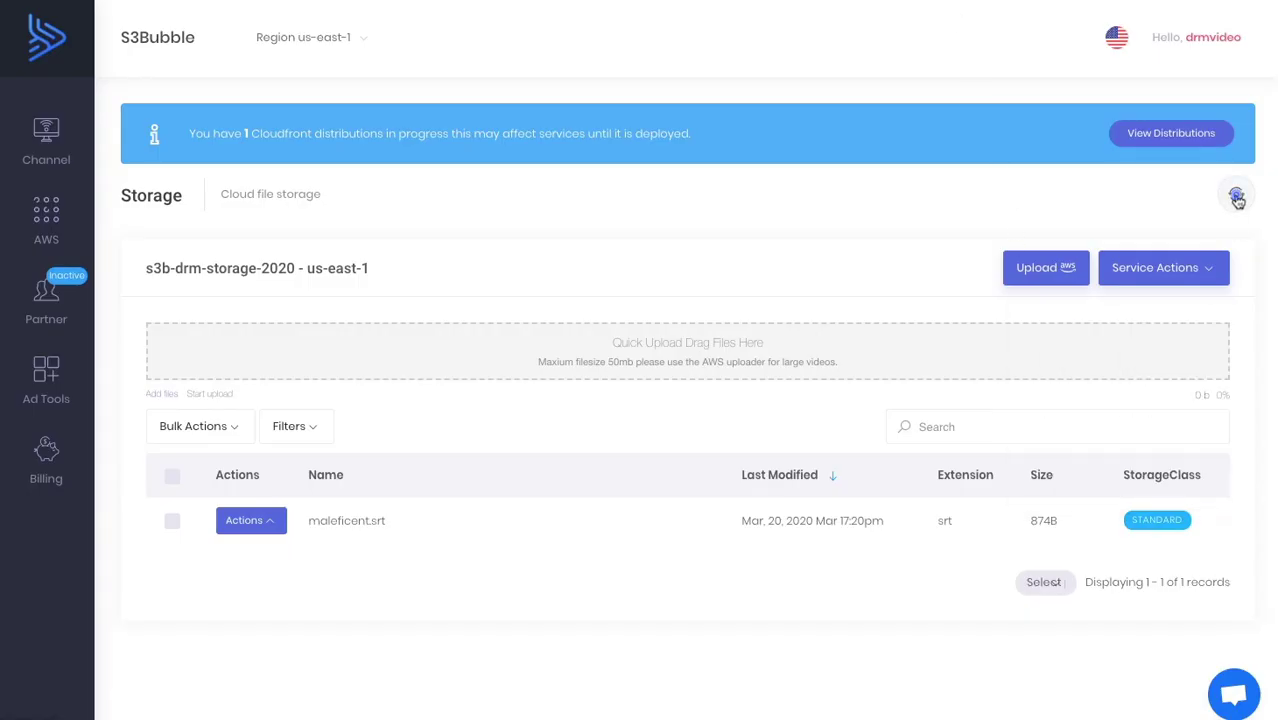
pyautogui.click(1237, 197)
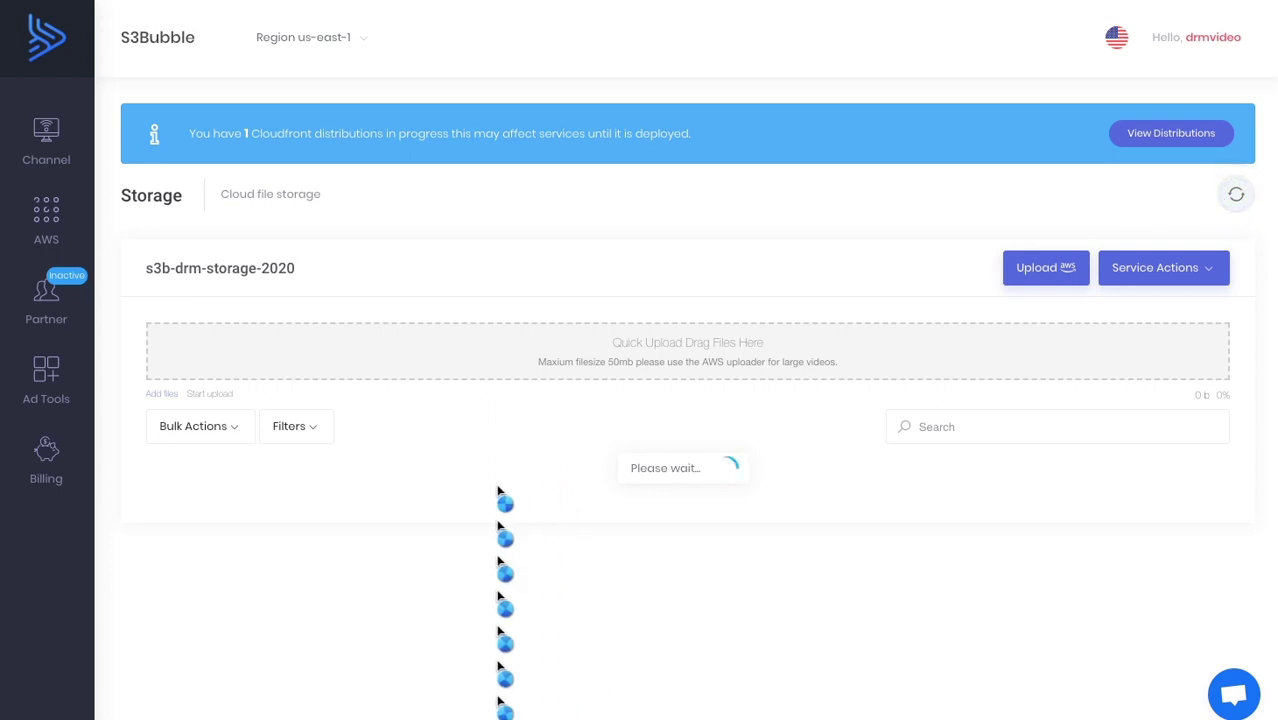
pyautogui.click(1236, 196)
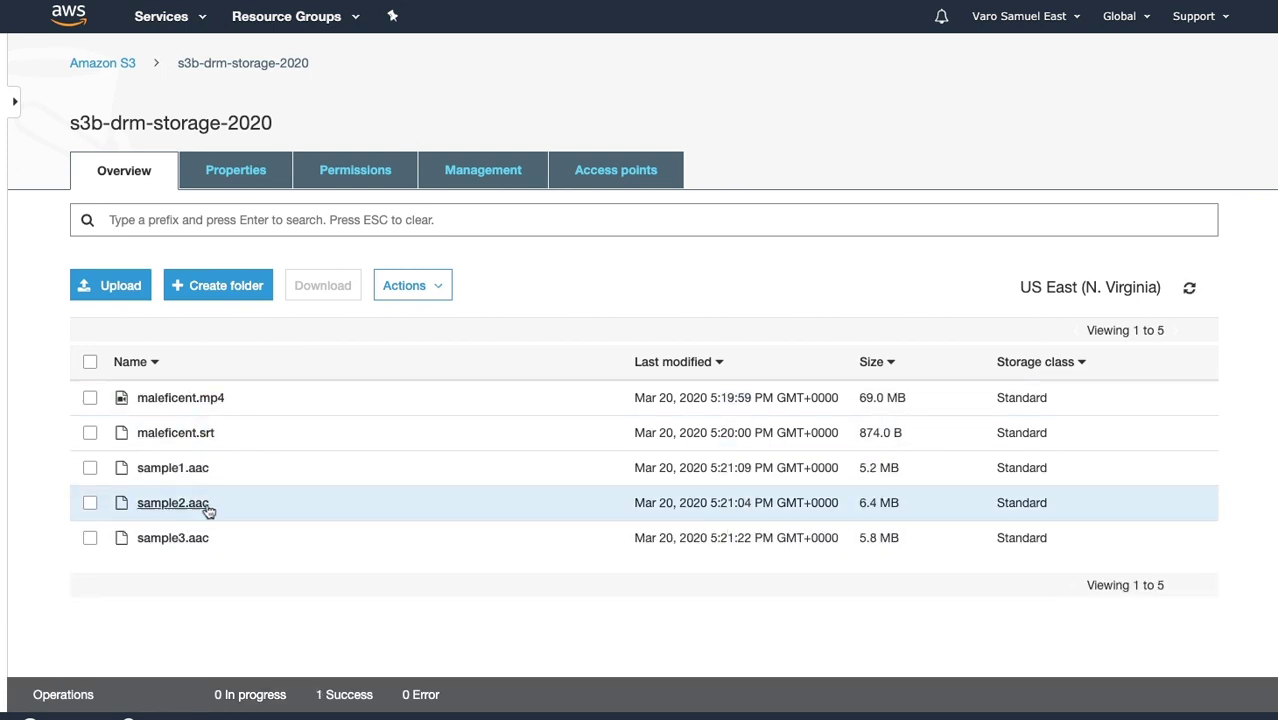
pyautogui.press('super+Tab')
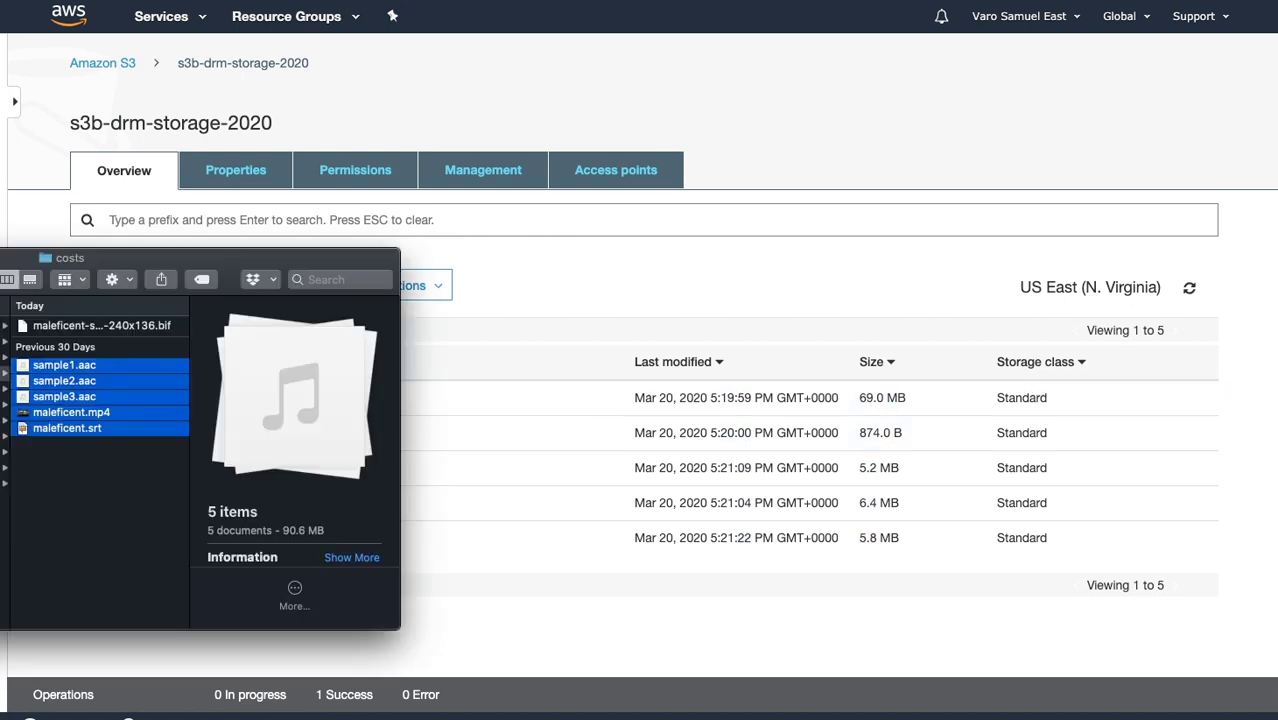
pyautogui.click(470, 268)
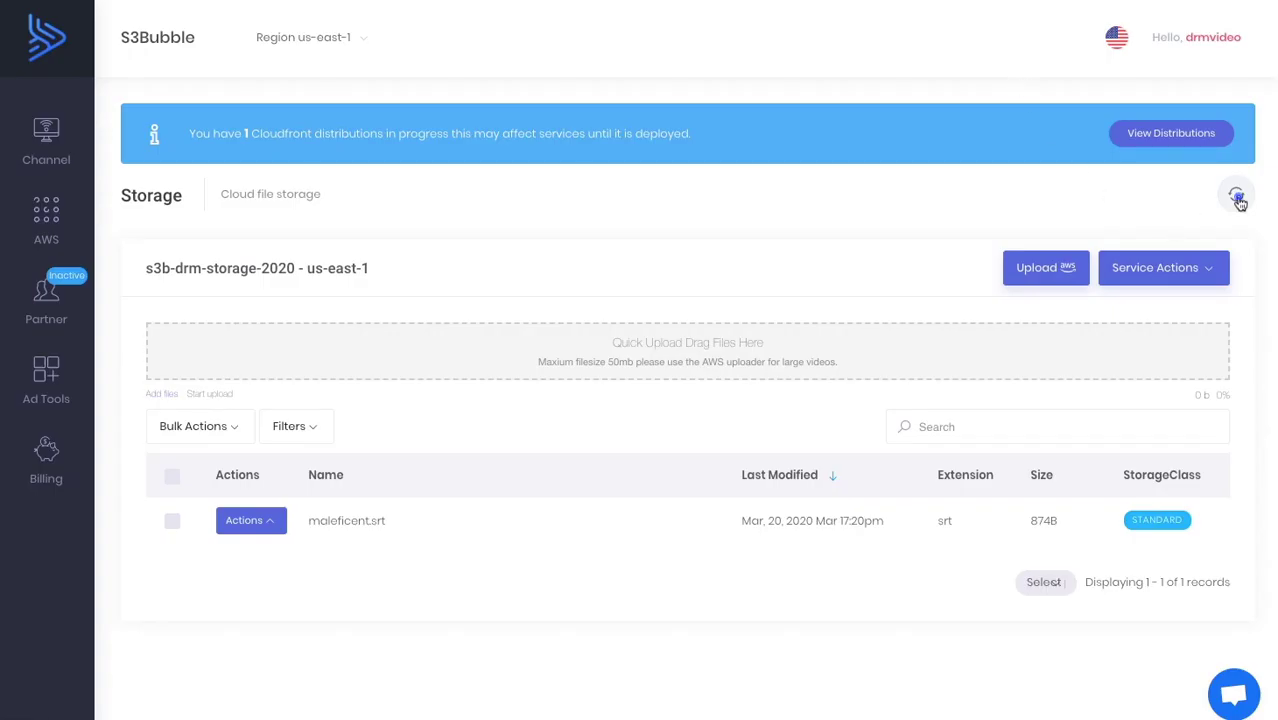
pyautogui.click(1237, 198)
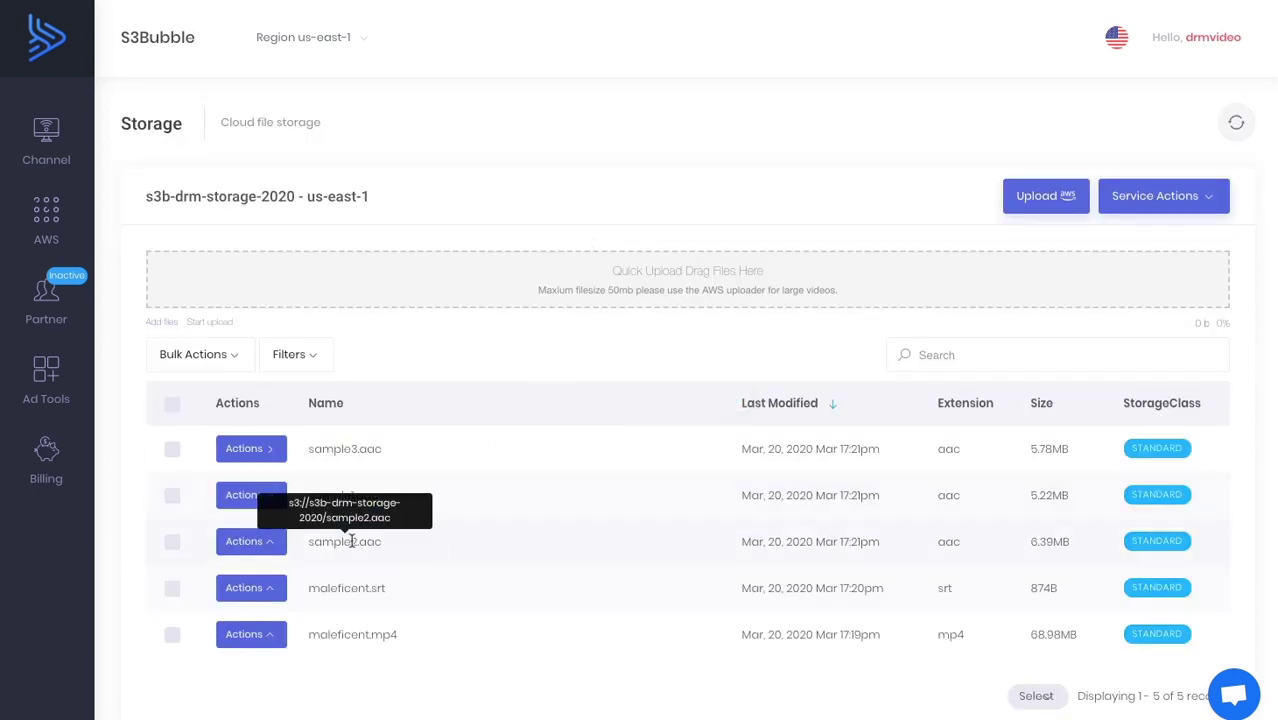
pyautogui.click(346, 495)
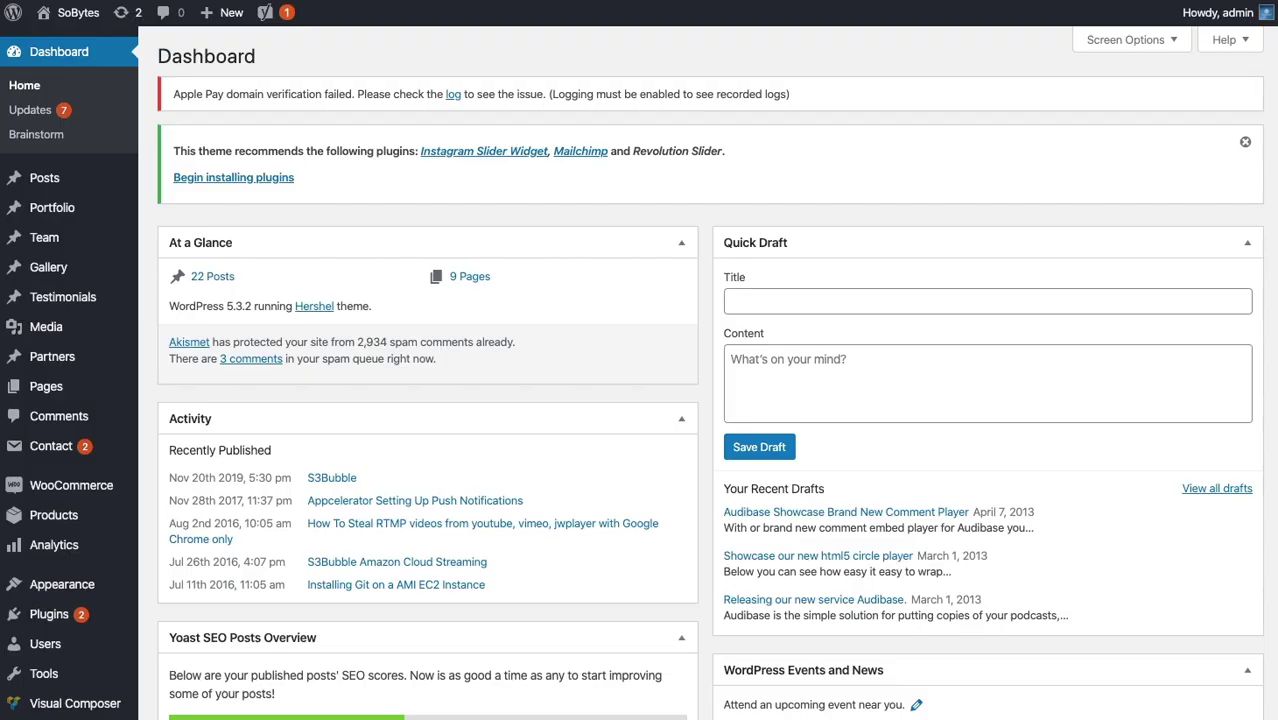
# Switch to the WordPress admin and check the installed plugins for AWS DRM Protected Video Streaming
pyautogui.moveTo(55, 614)
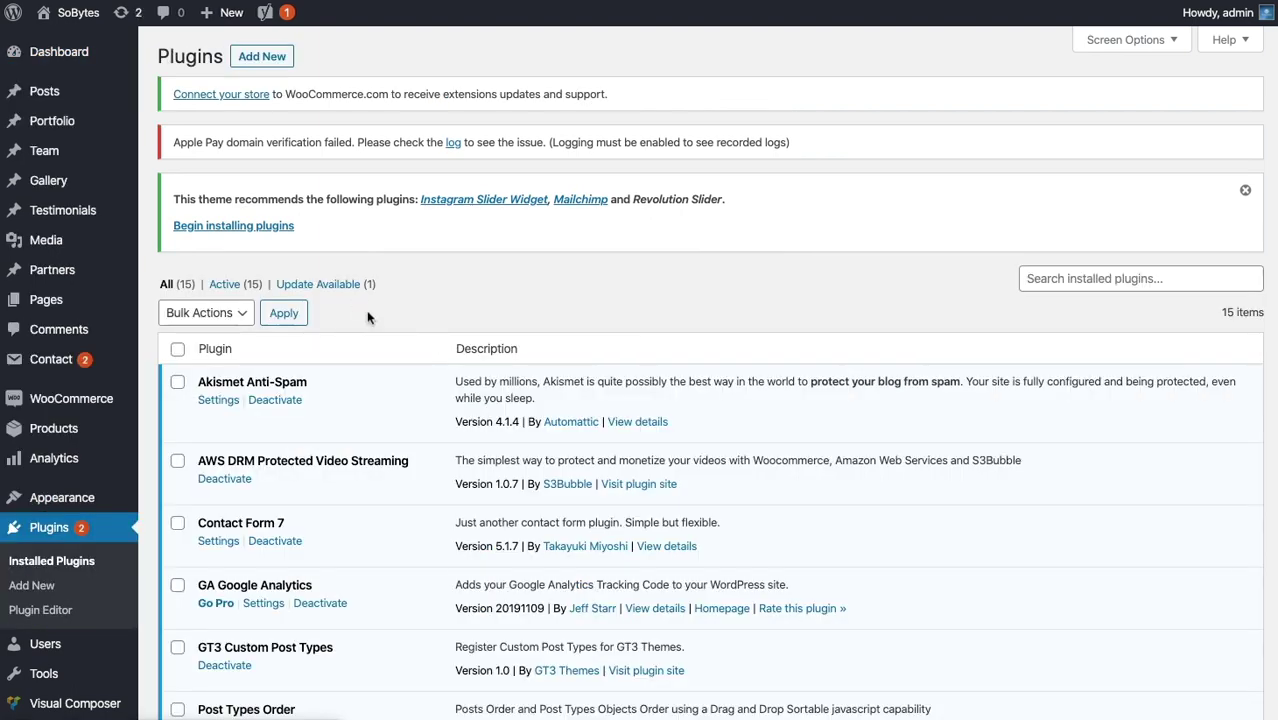
pyautogui.moveTo(198, 460); pyautogui.dragTo(455, 455)
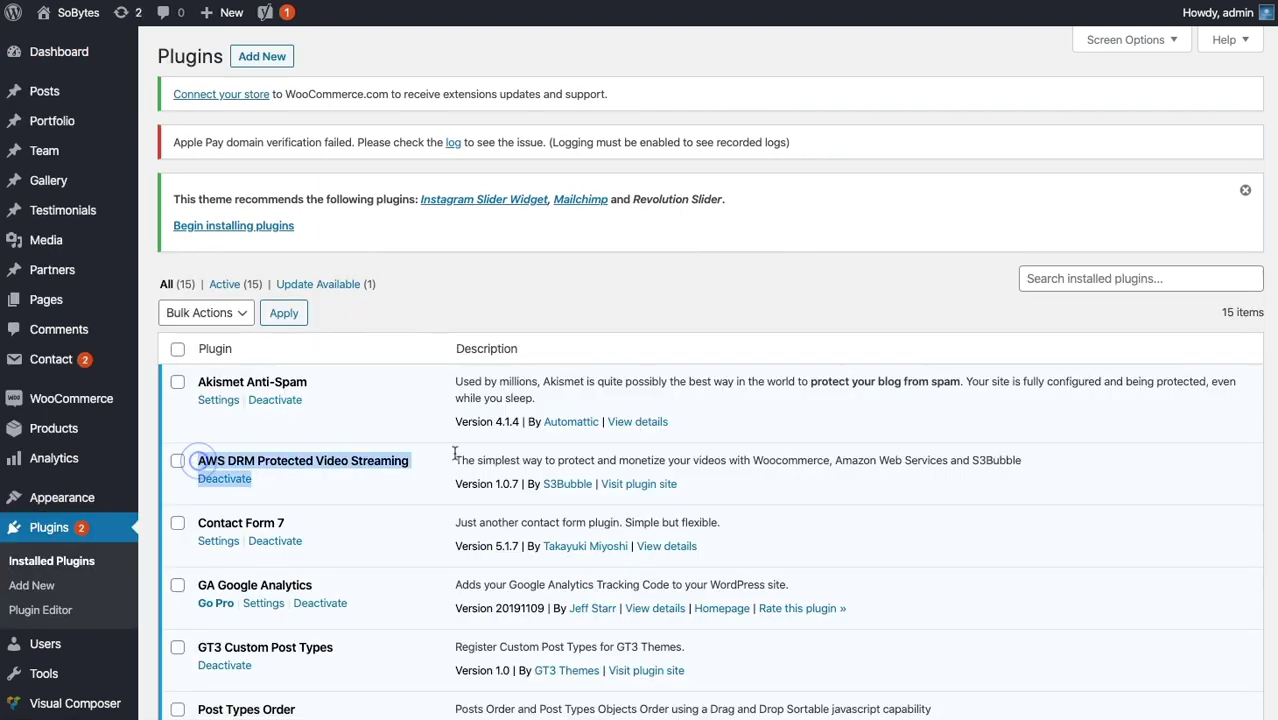
pyautogui.click(365, 432)
pyautogui.scroll(-3, 349, 410)
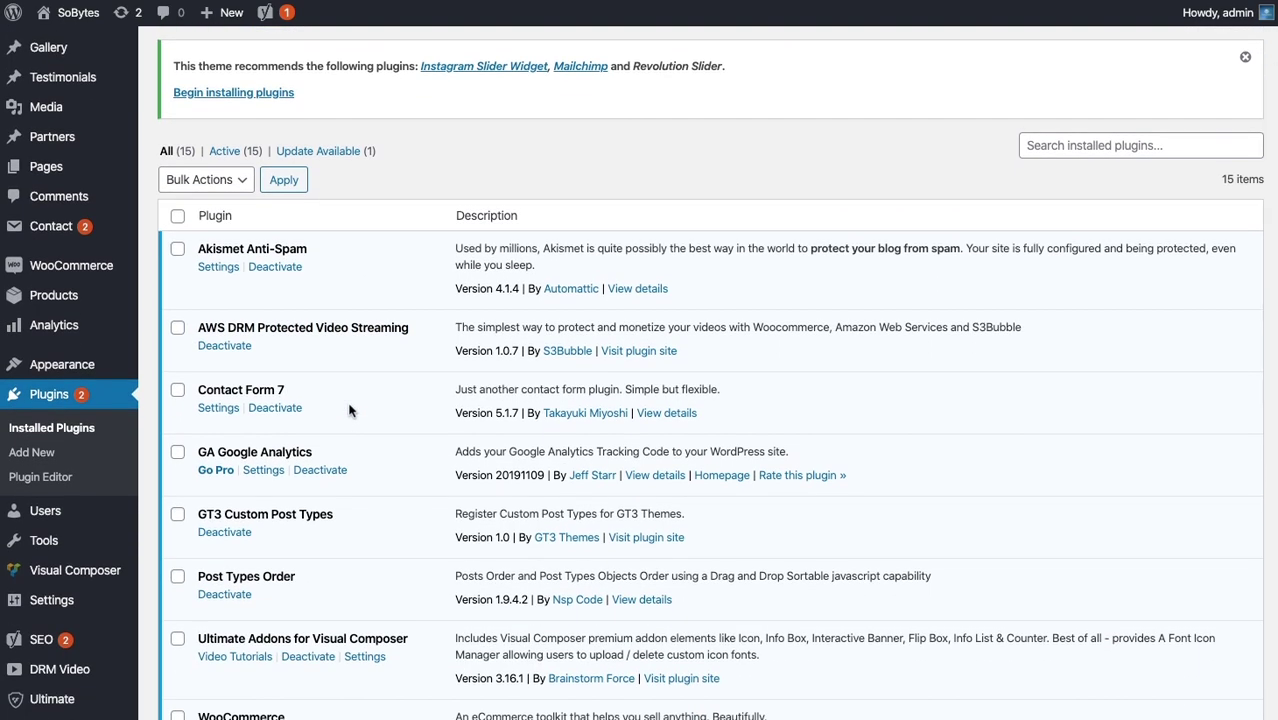
# Open the DRM Video plugin page and copy the DRM Secure Proxy Url
pyautogui.scroll(-12, 349, 410)
pyautogui.click(50, 630)
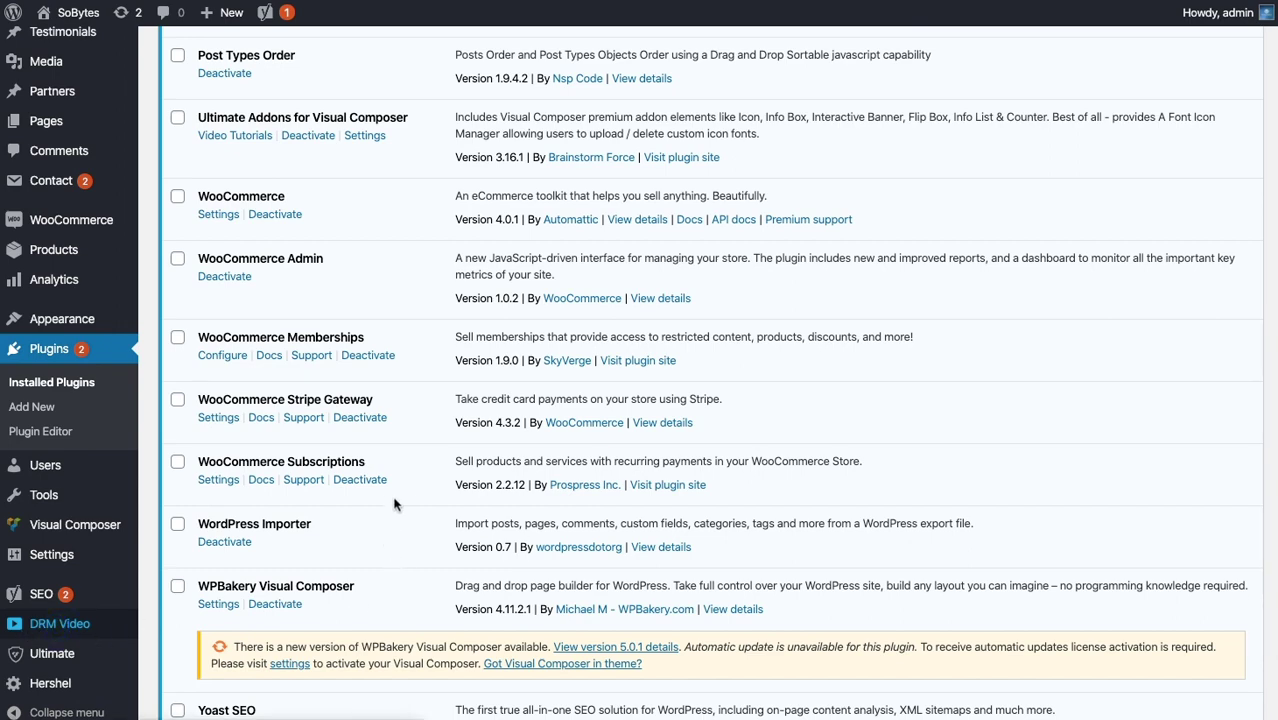
pyautogui.scroll(-10, 395, 488)
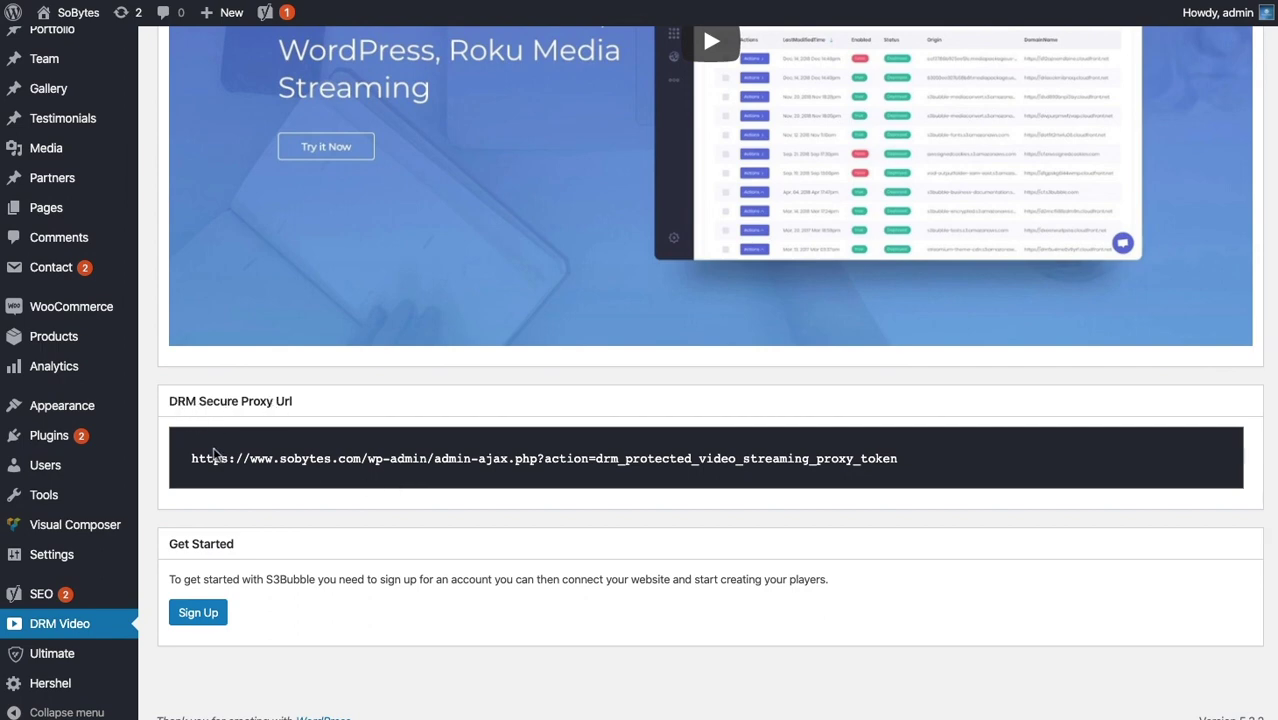
pyautogui.moveTo(192, 458); pyautogui.dragTo(907, 458)
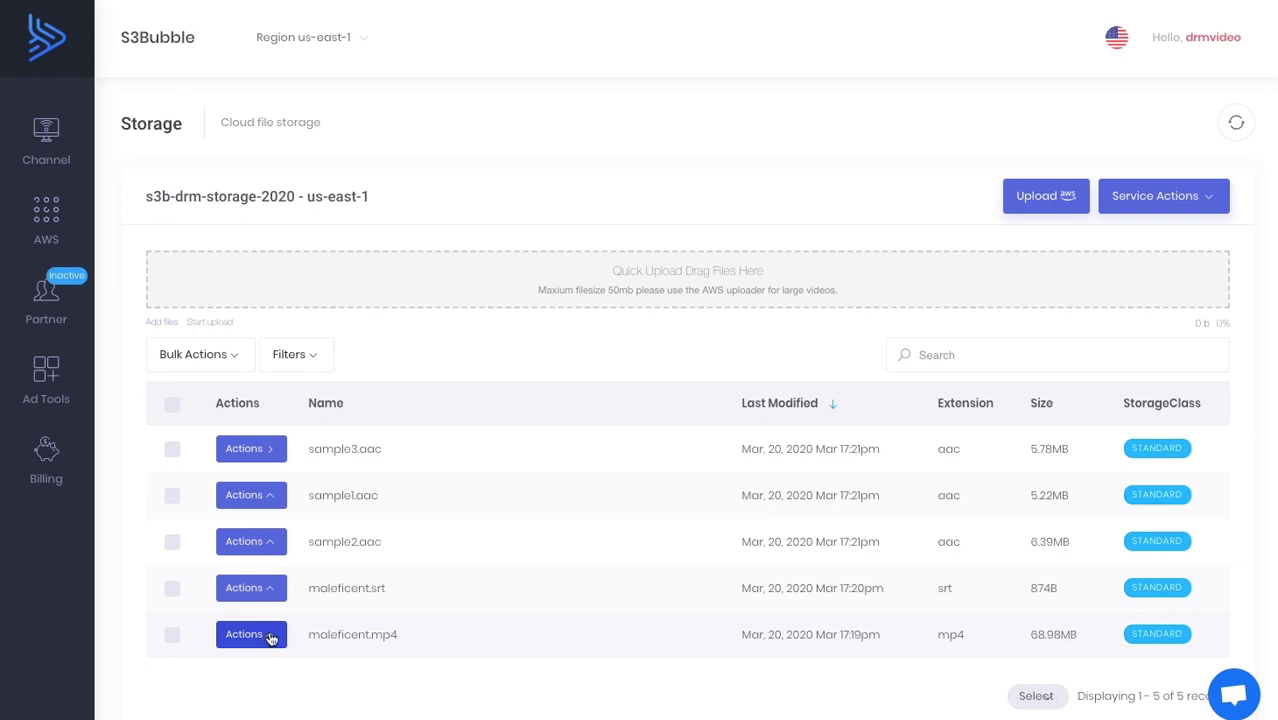
# Back in S3Bubble storage, open the Media Convert Encoder for maleficent.mp4 and accept that file as the master input
pyautogui.click(259, 634)
pyautogui.scroll(-2, 259, 634)
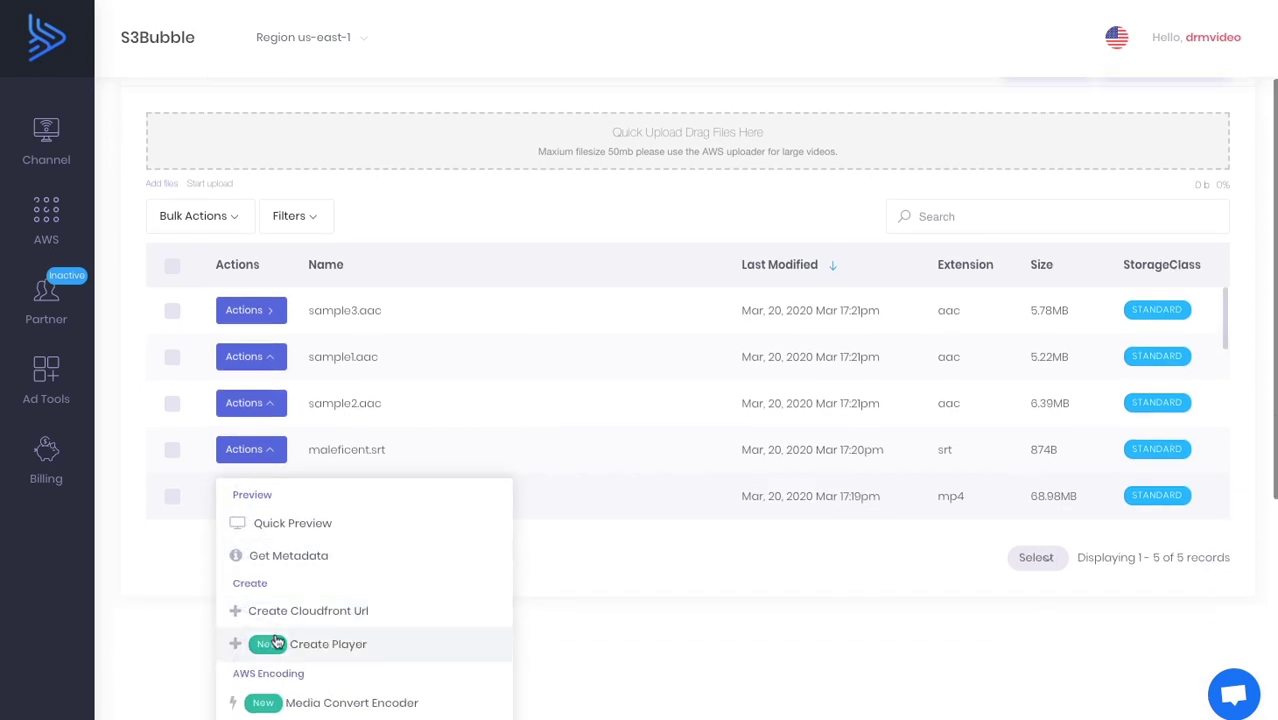
pyautogui.click(183, 546)
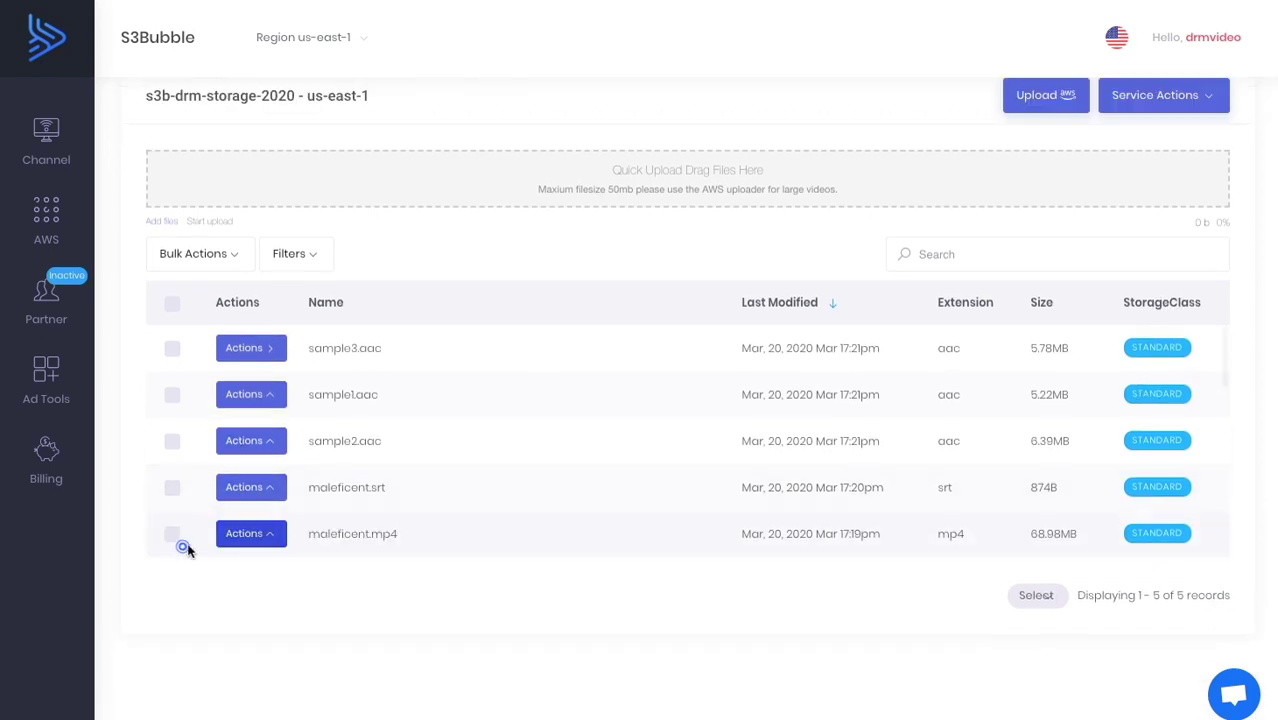
pyautogui.click(265, 540)
pyautogui.scroll(-3, 262, 540)
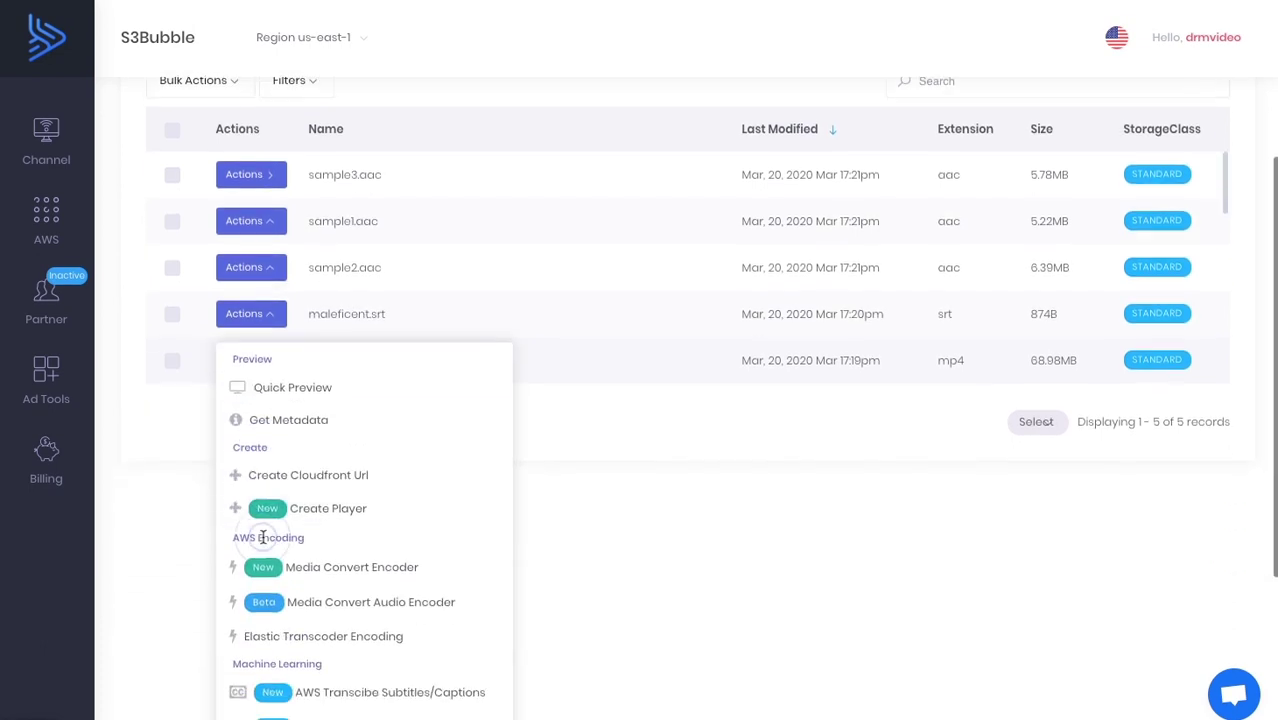
pyautogui.click(328, 565)
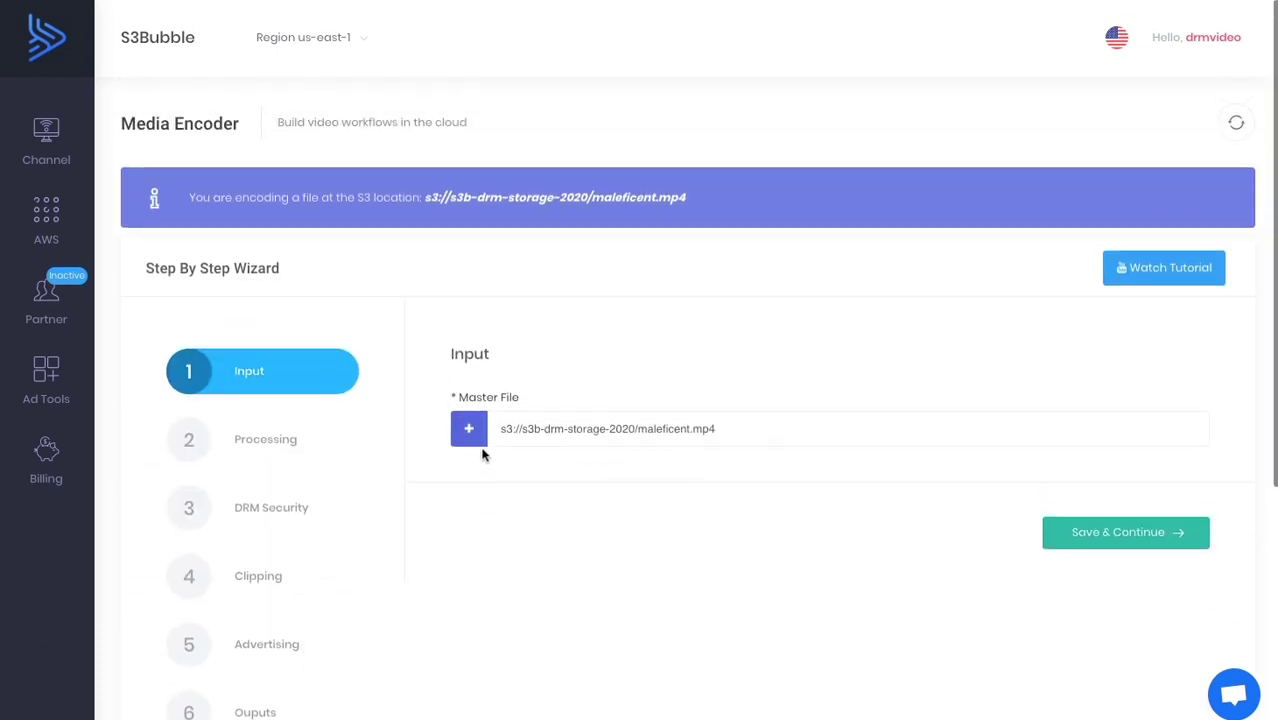
pyautogui.click(1070, 533)
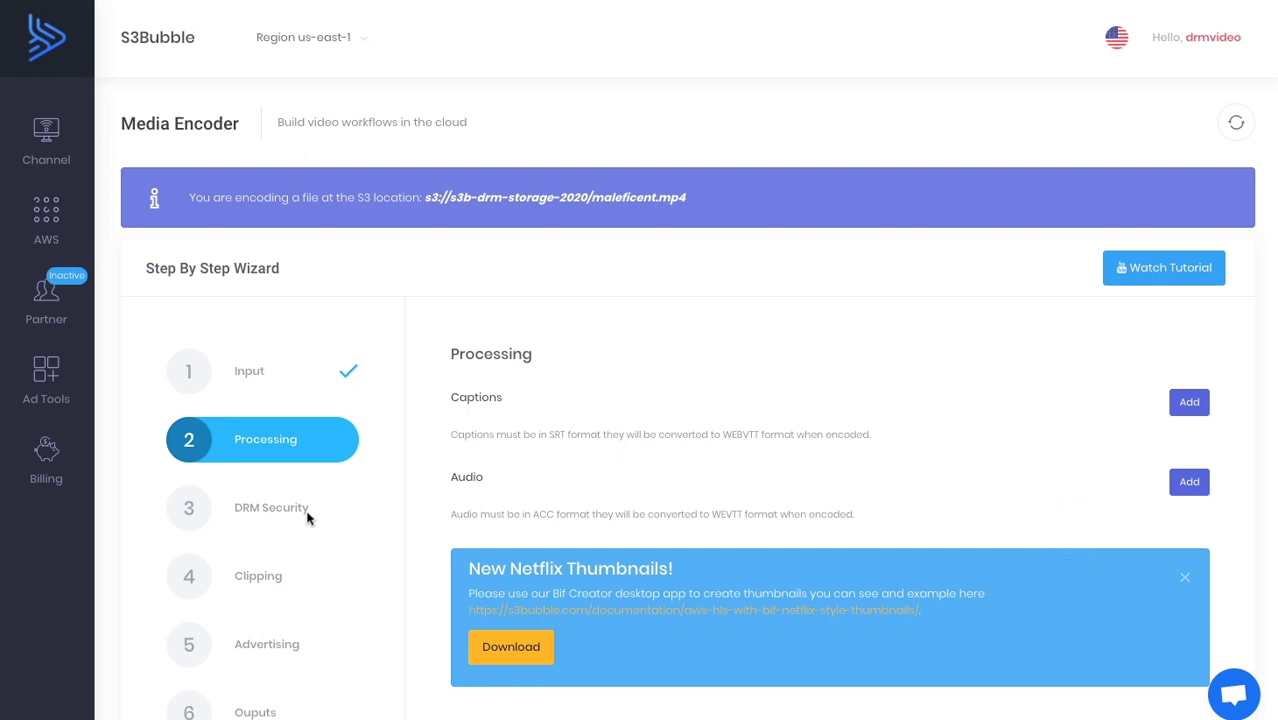
# Add a caption track named English with language ENG and source s3://s3b-drm-storage-2020/maleficent.srt
pyautogui.click(1189, 402)
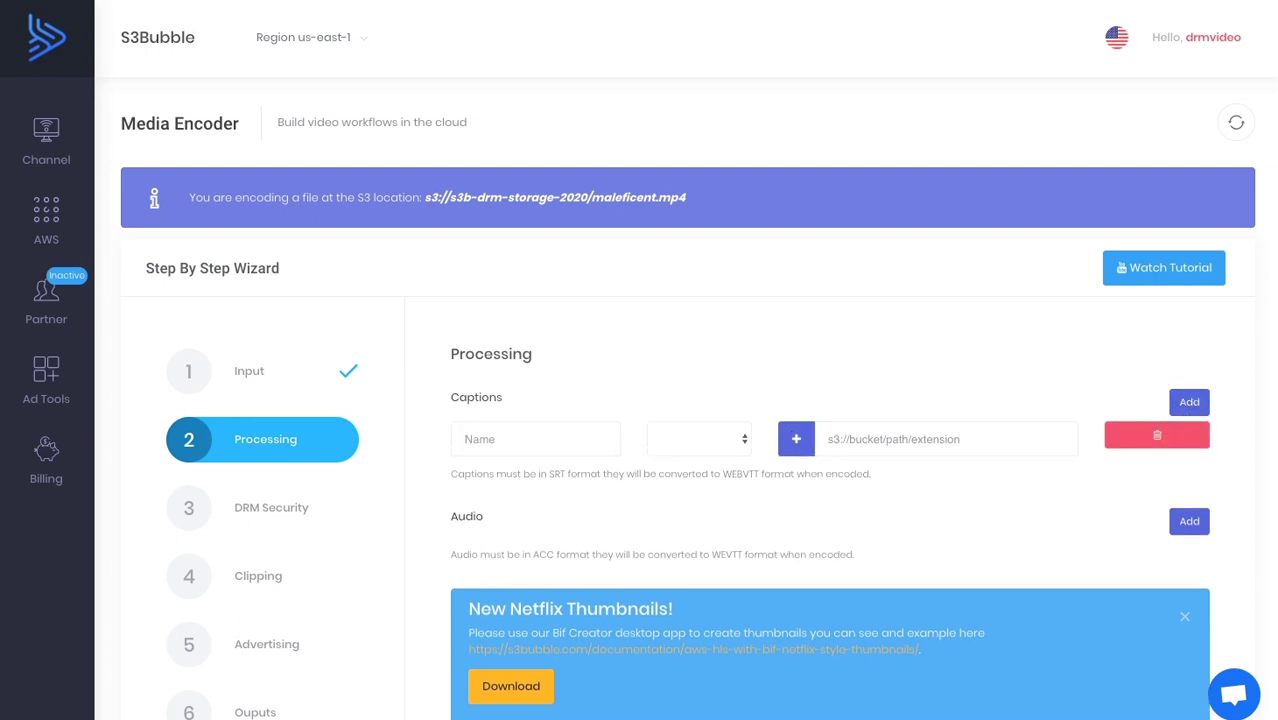
pyautogui.click(522, 439)
pyautogui.write('English')
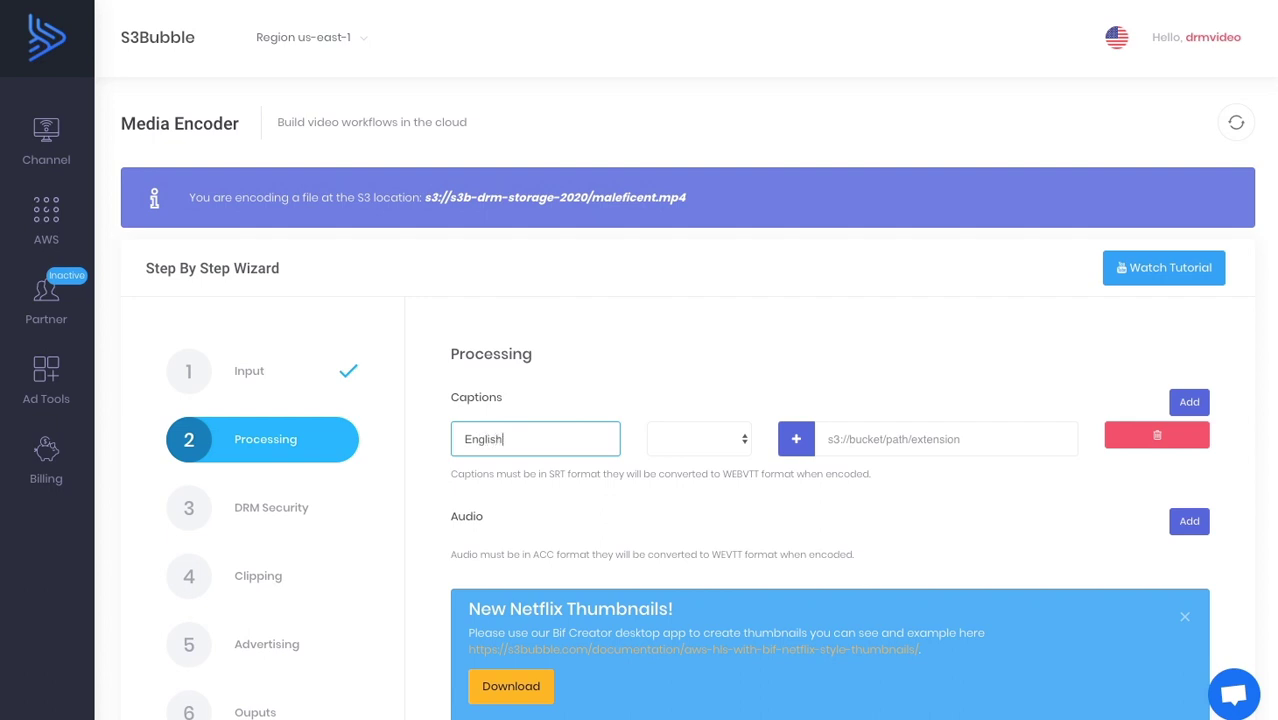
pyautogui.click(725, 437)
pyautogui.click(712, 438)
pyautogui.click(893, 437)
pyautogui.write('s3://s3b-drm-storage-2020/maleficent.srt')
# Add an audio track named English with language ENG and source s3://s3b-drm-storage-2020/sample1.aac, then save the Processing settings and continue
pyautogui.click(1187, 520)
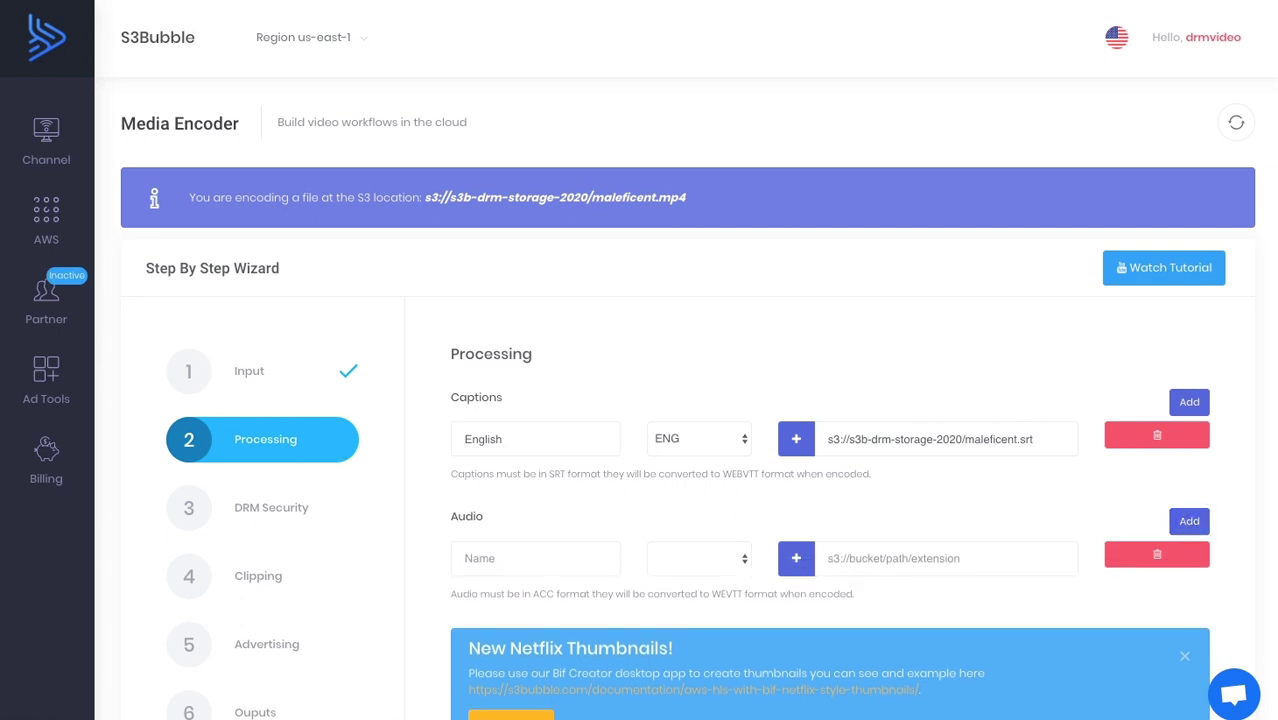
pyautogui.click(895, 563)
pyautogui.write('s3://s3b-drm-storage-2020/sample1.aac')
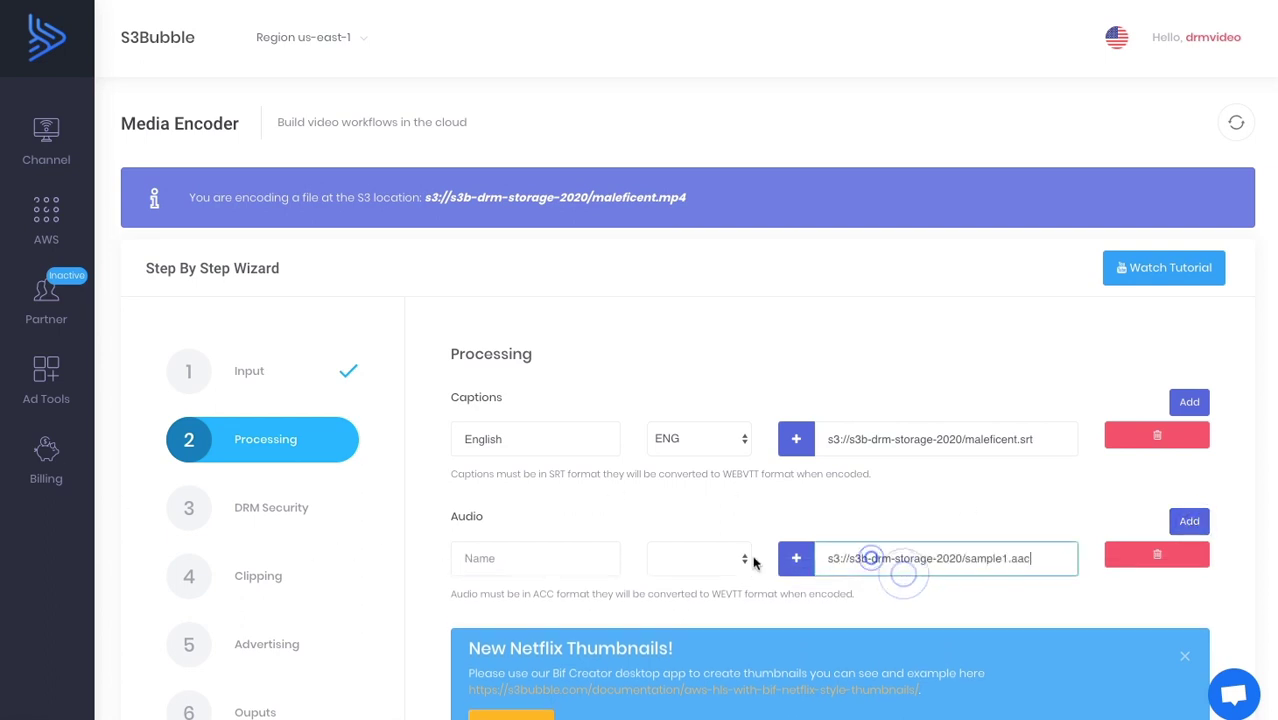
pyautogui.click(706, 560)
pyautogui.click(706, 560)
pyautogui.click(542, 562)
pyautogui.write('English')
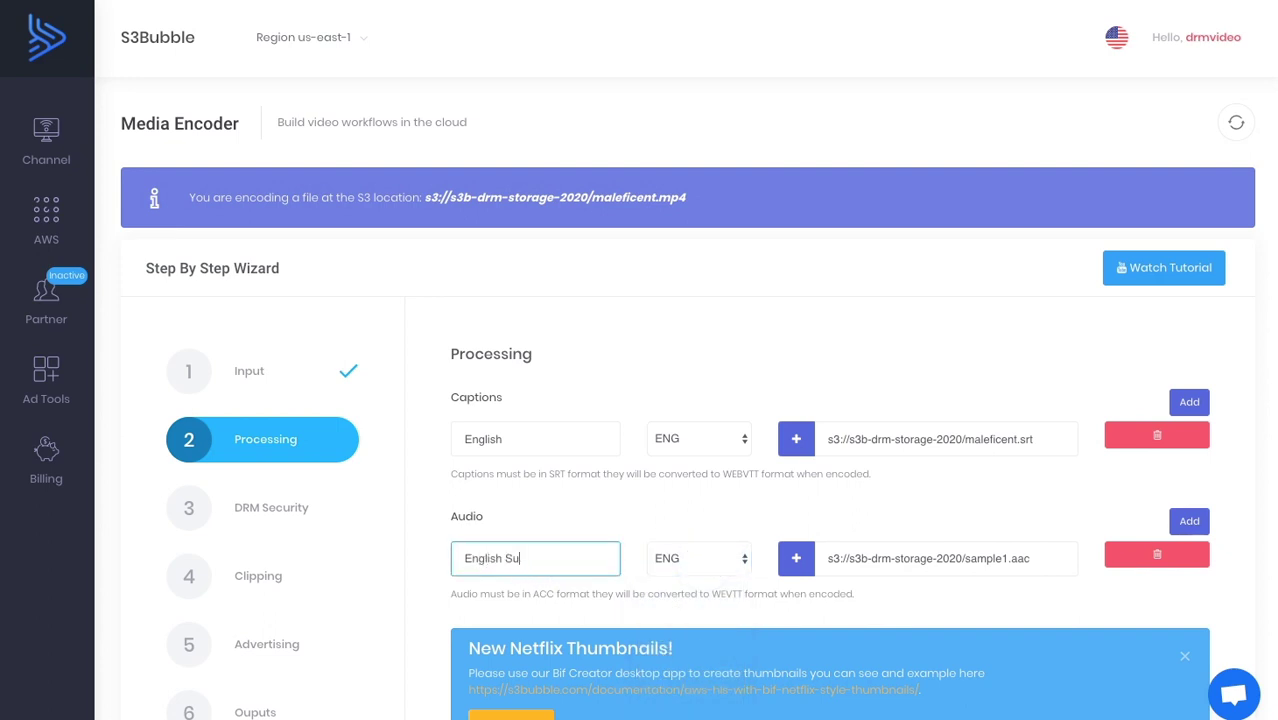
pyautogui.scroll(-5, 775, 376)
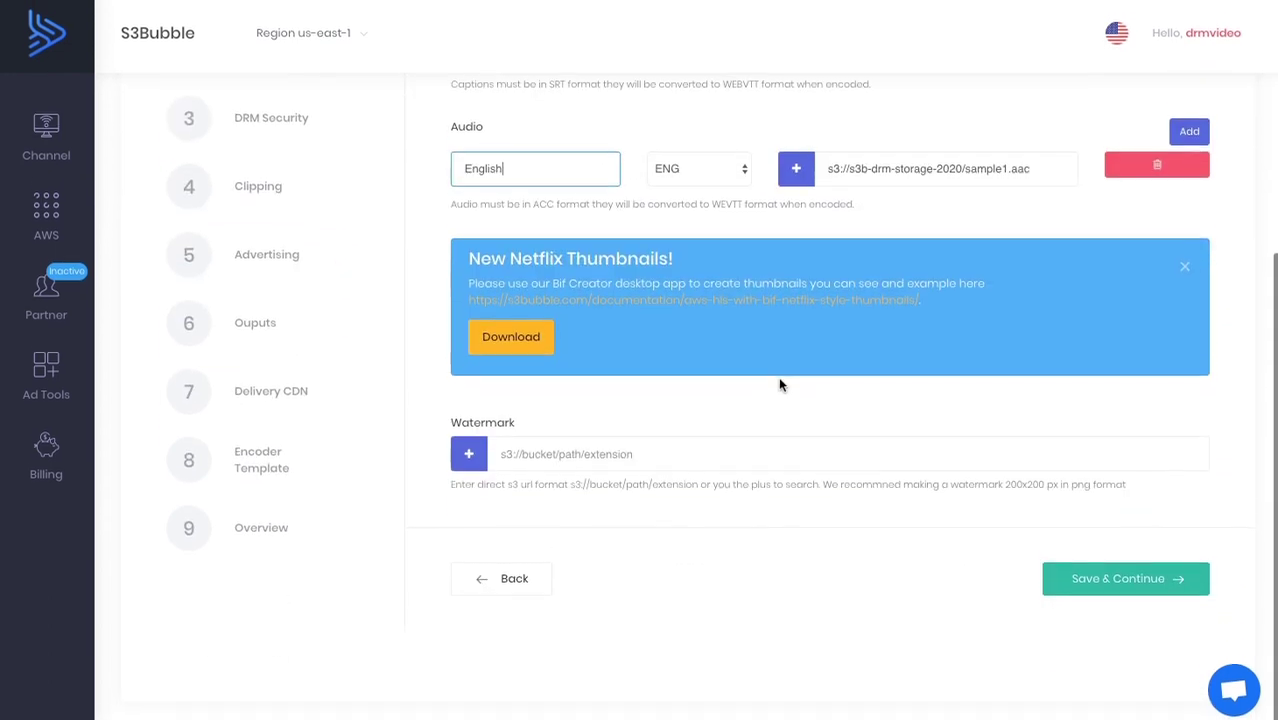
pyautogui.click(1088, 590)
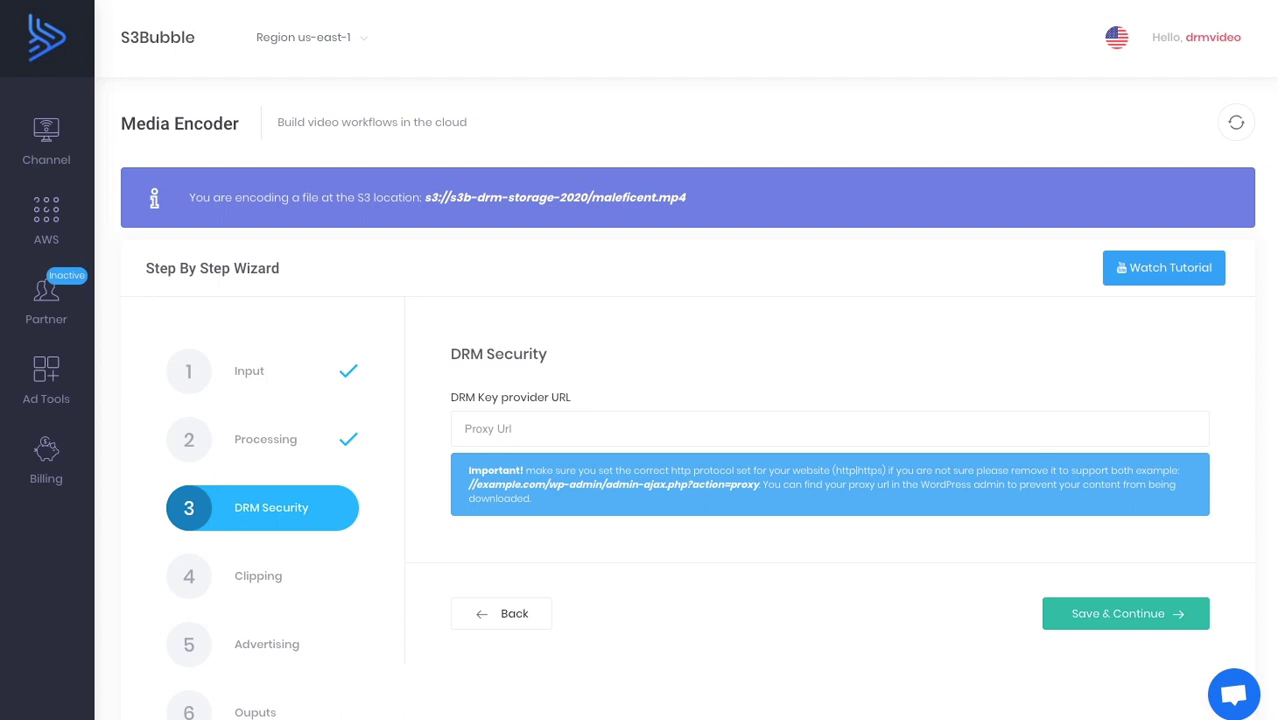
pyautogui.click(494, 428)
pyautogui.write('https://www.sobytes.com/wp-admin/admin-ajax.php?action=drm_protected_video_streaming_proxy_token')
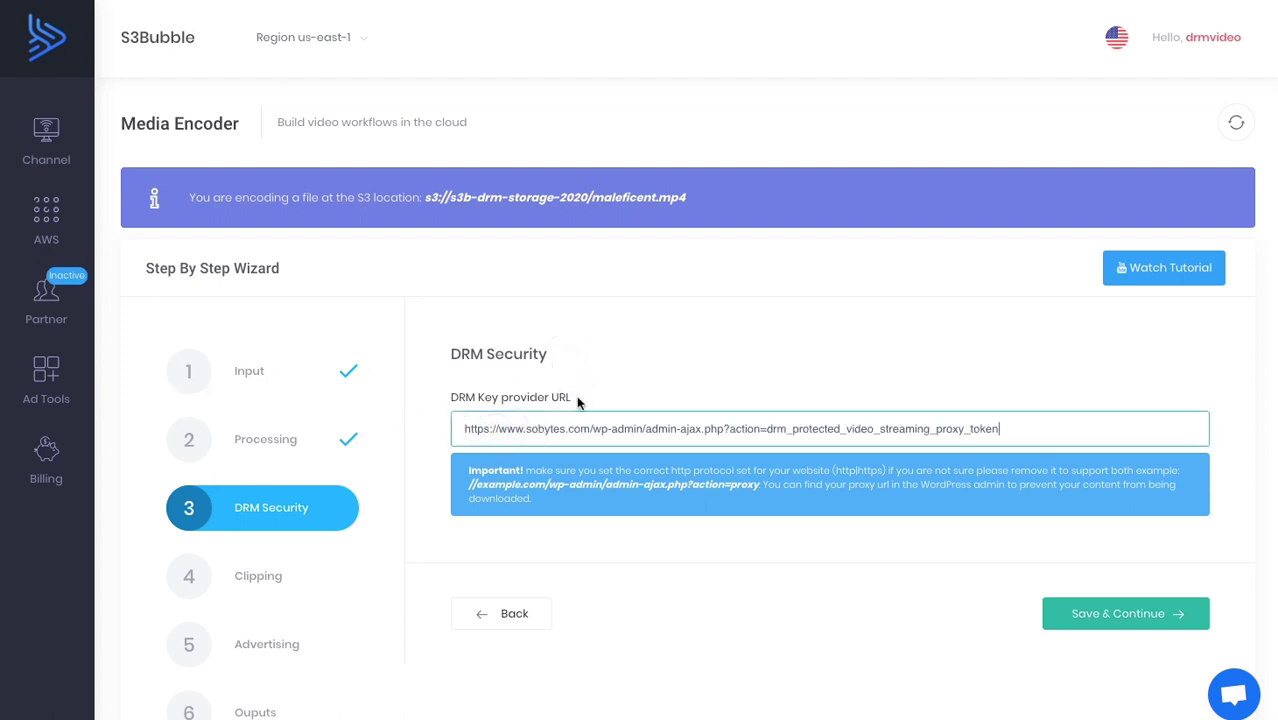
# Save the DRM Security settings and continue through Clipping and Advertising, leaving their fields blank
pyautogui.click(1100, 612)
pyautogui.scroll(-3, 707, 310)
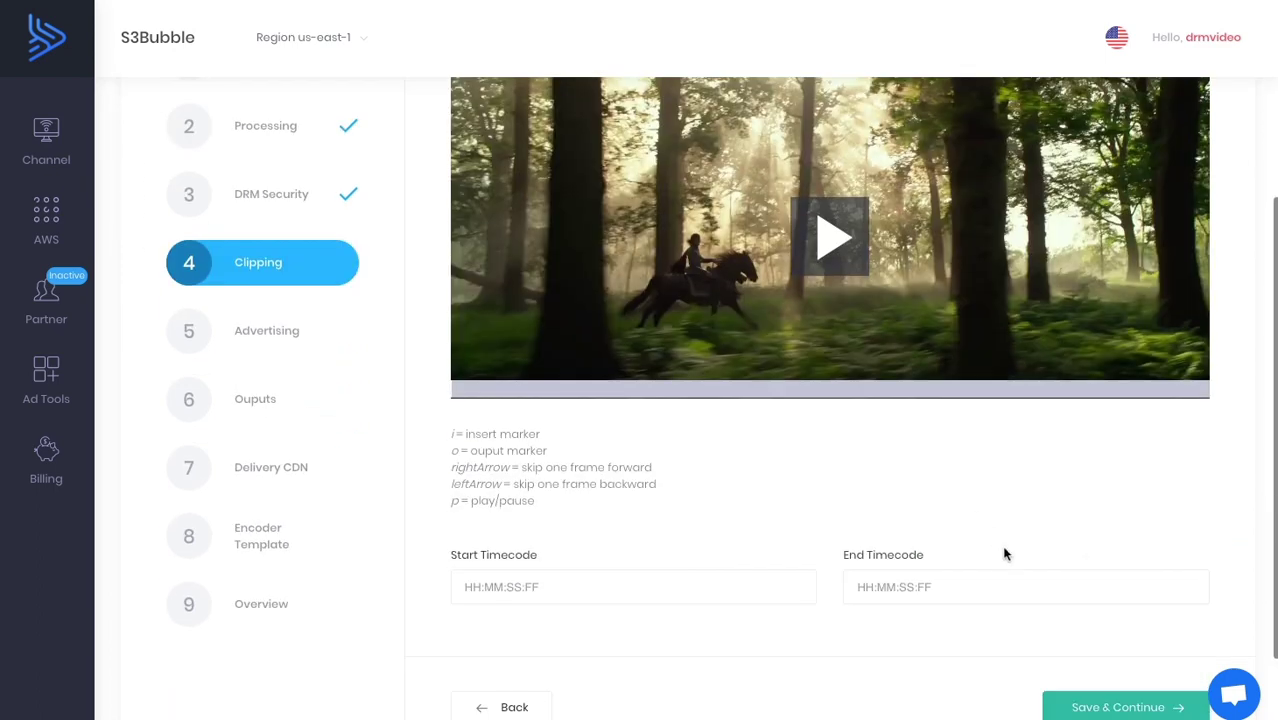
pyautogui.click(1085, 705)
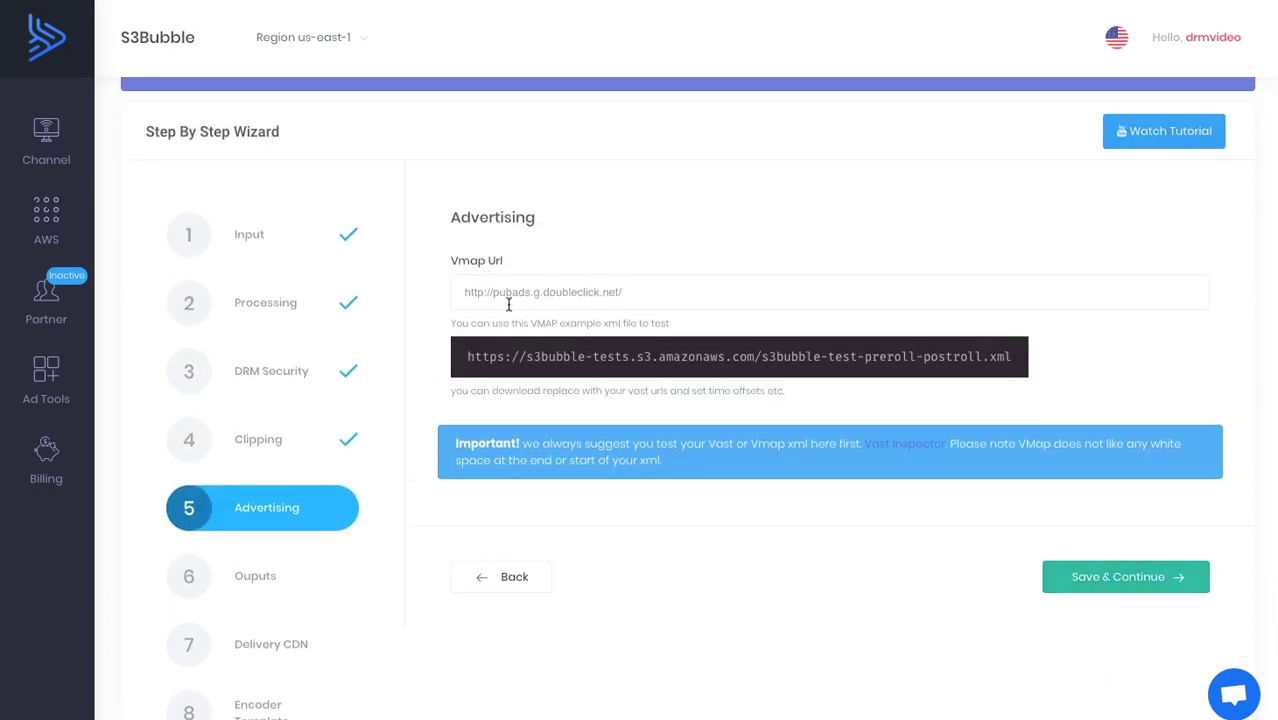
pyautogui.click(1143, 578)
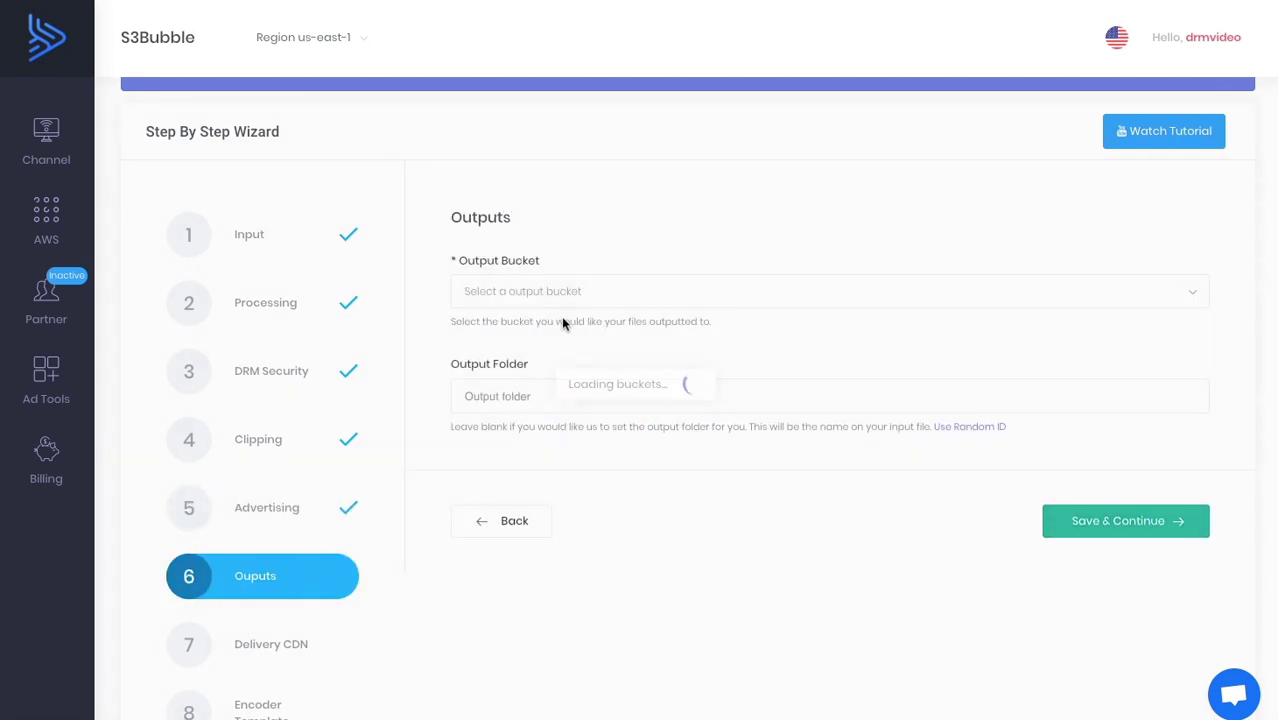
# Set the output bucket to s3b-drm-delivery-2020 with a random ID as the output folder, then save and continue
pyautogui.click(542, 296)
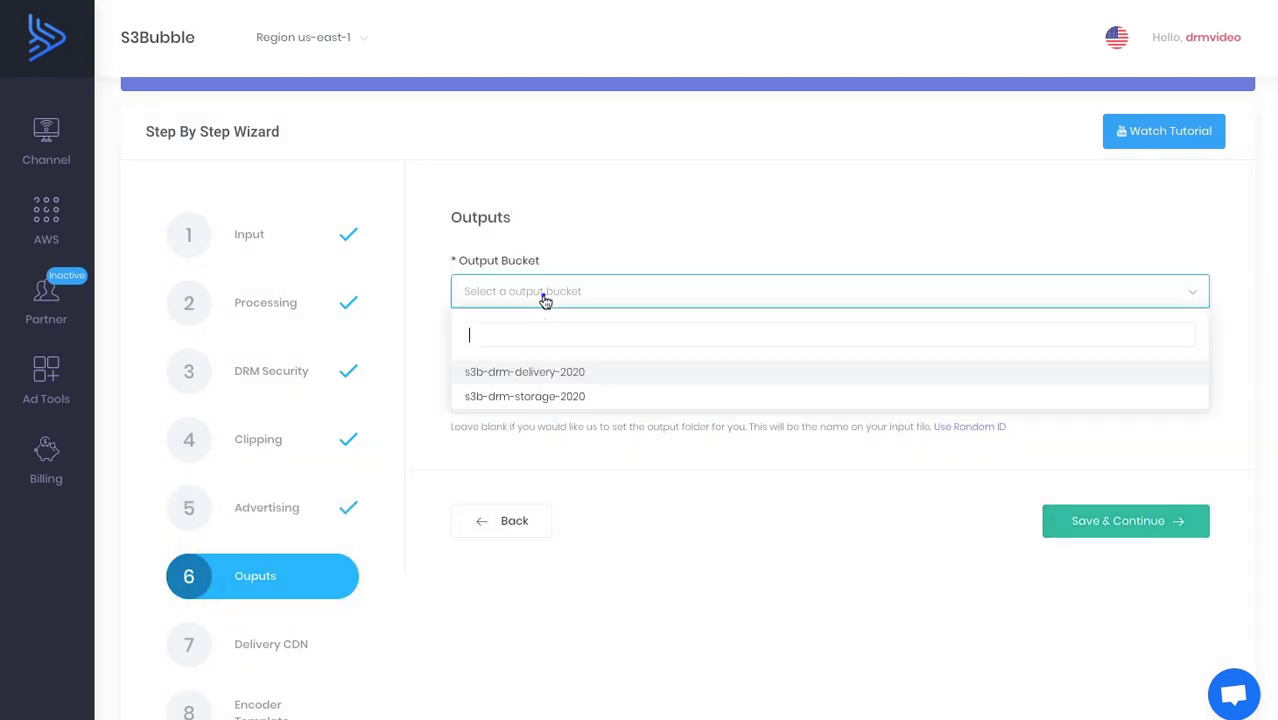
pyautogui.click(522, 374)
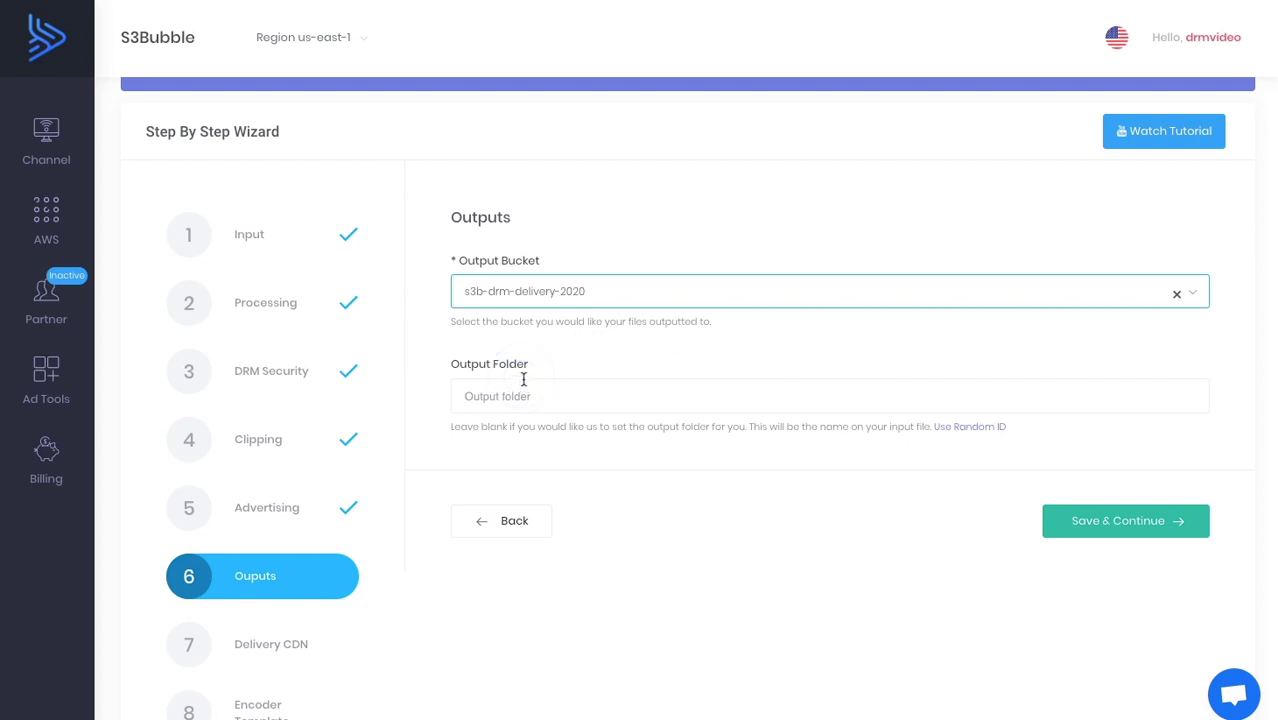
pyautogui.click(980, 428)
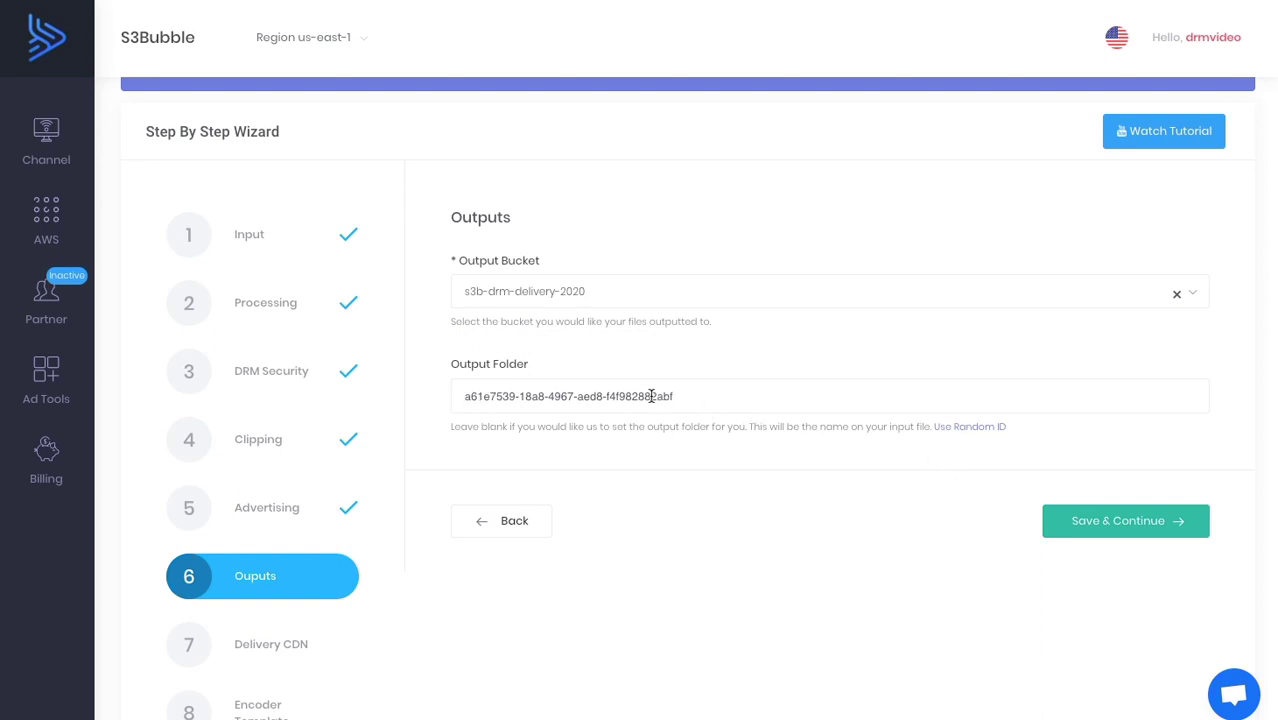
pyautogui.click(1112, 530)
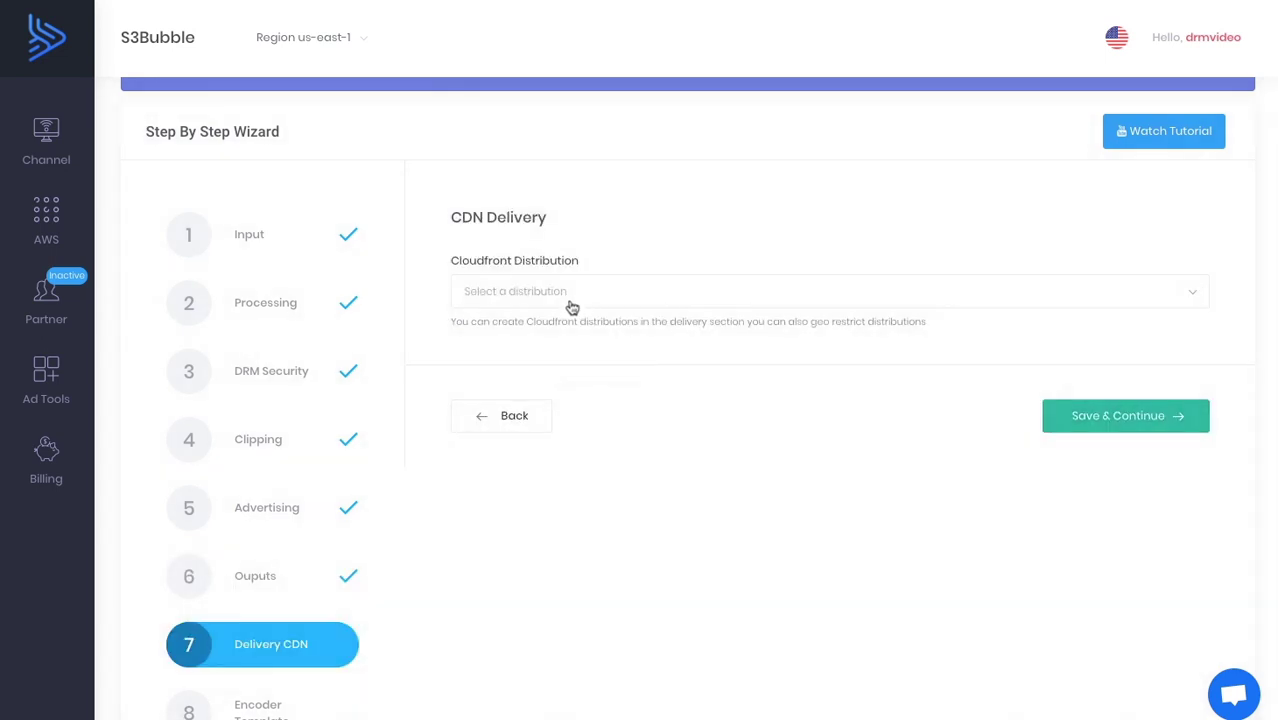
# Choose d2djtux29y33us.cloudfront.net as the Cloudfront distribution, then save and continue
pyautogui.click(571, 298)
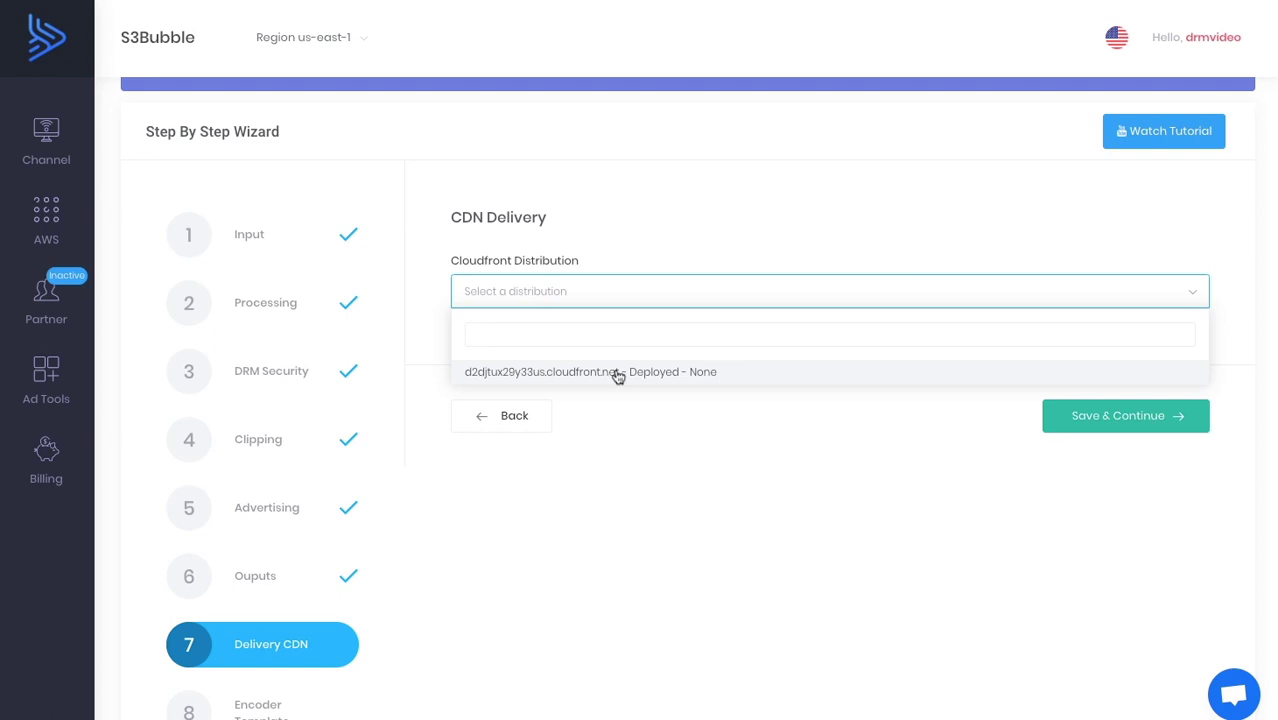
pyautogui.click(580, 372)
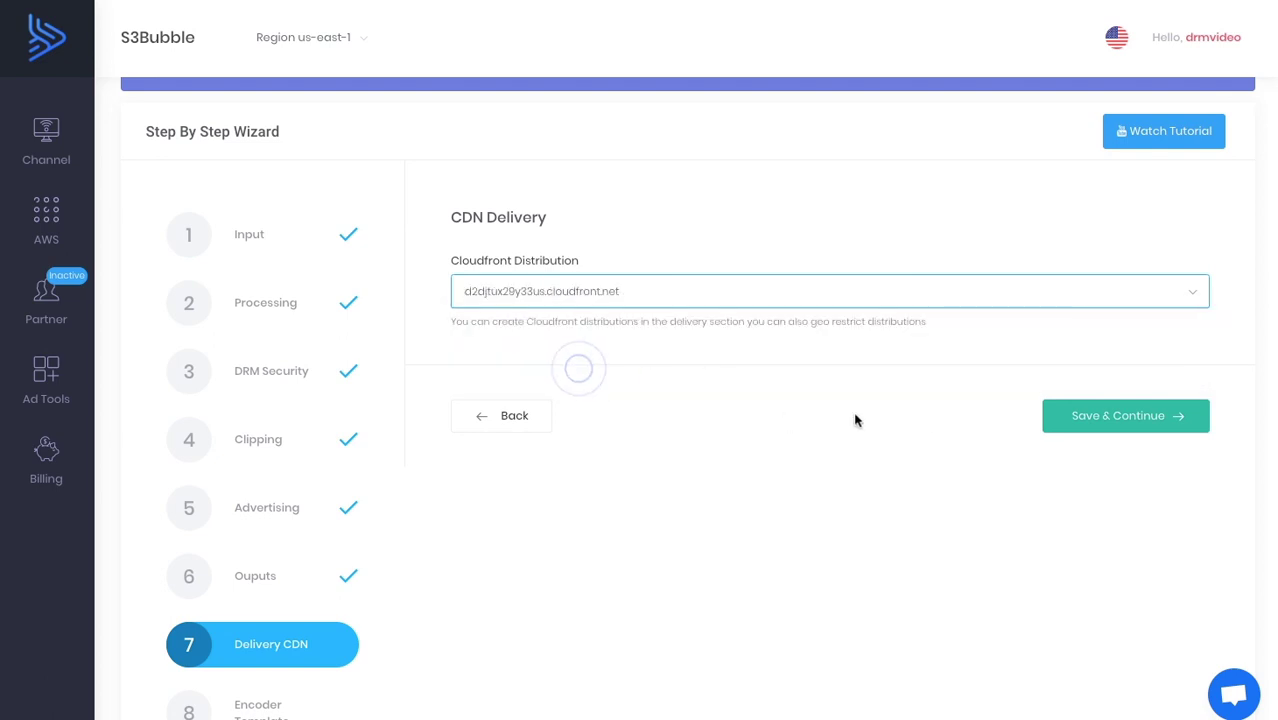
pyautogui.click(1117, 418)
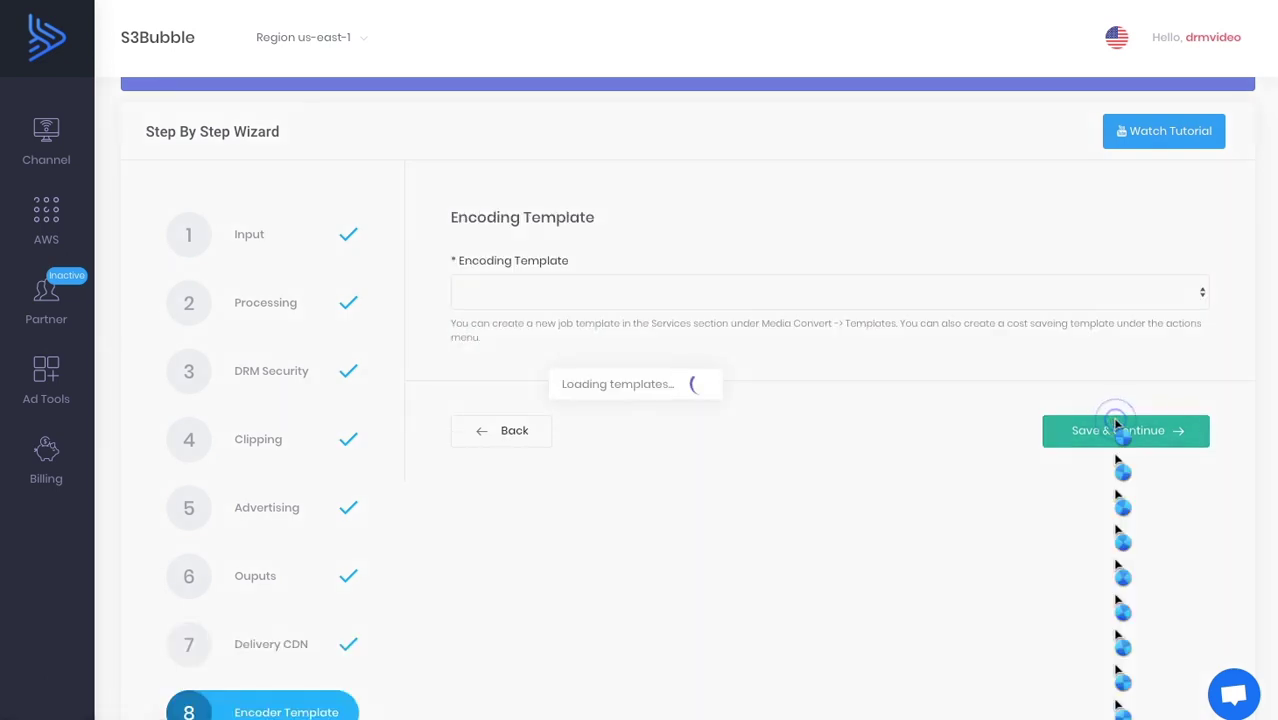
# Select the S3Bubble-OTT_HLS_Cost_Saving_Template encoding template, submit the encoding job, and go to the Media Convert jobs list
pyautogui.click(571, 296)
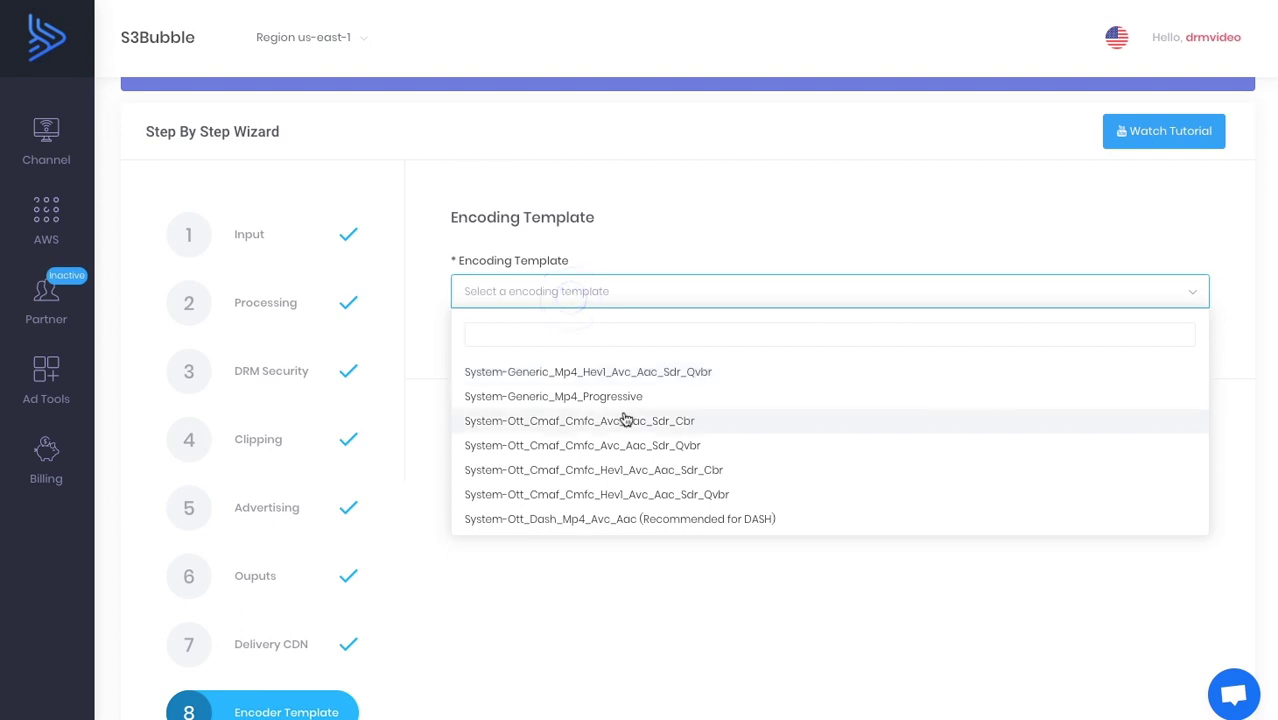
pyautogui.scroll(-3, 622, 417)
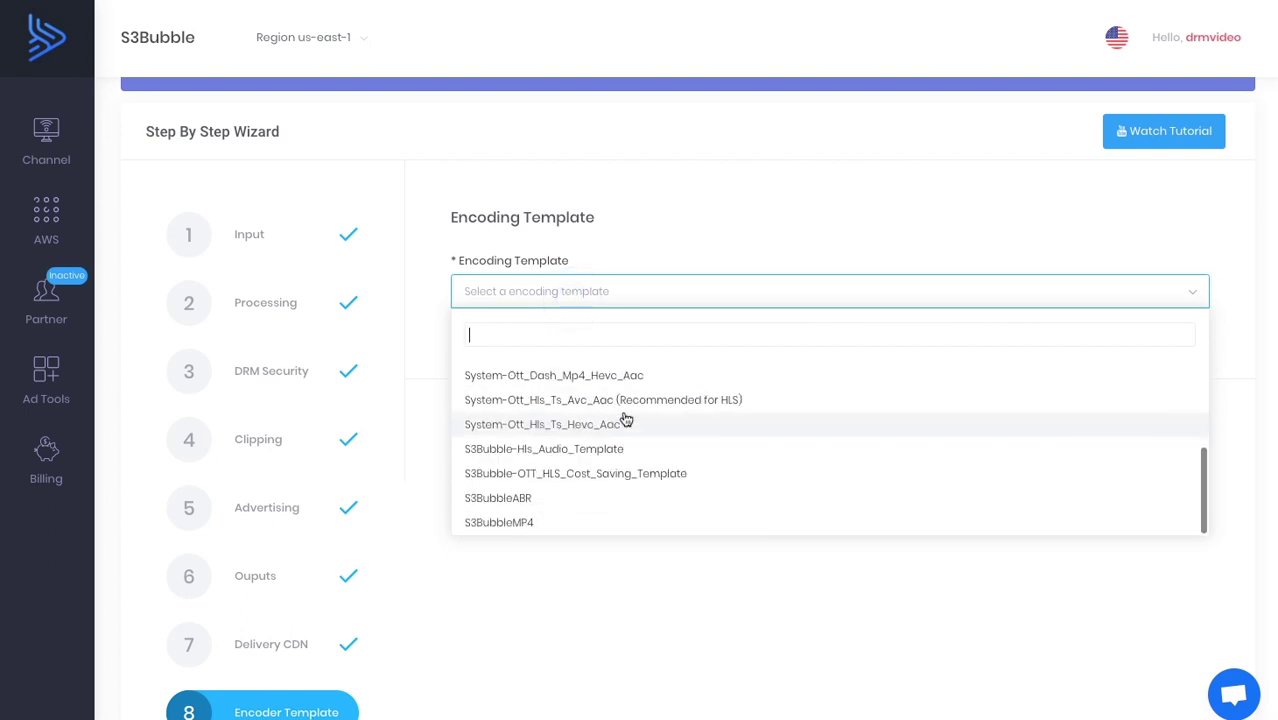
pyautogui.click(609, 474)
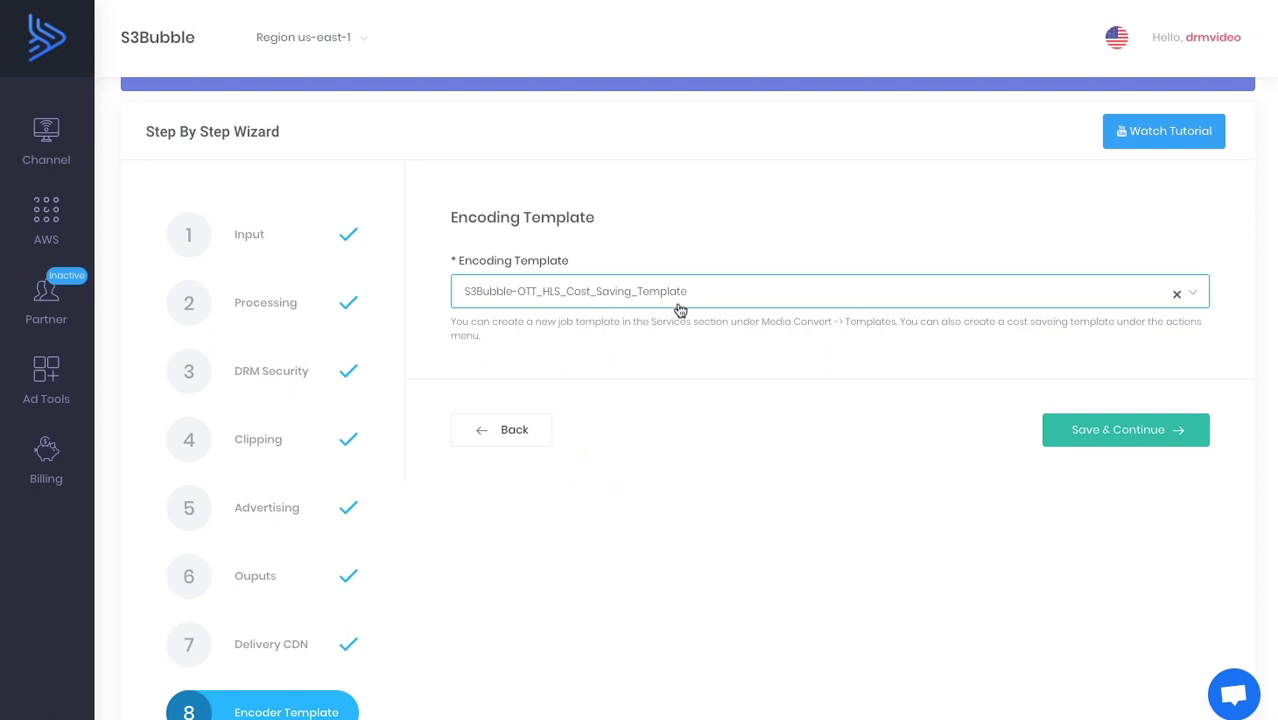
pyautogui.click(1117, 442)
pyautogui.click(1142, 405)
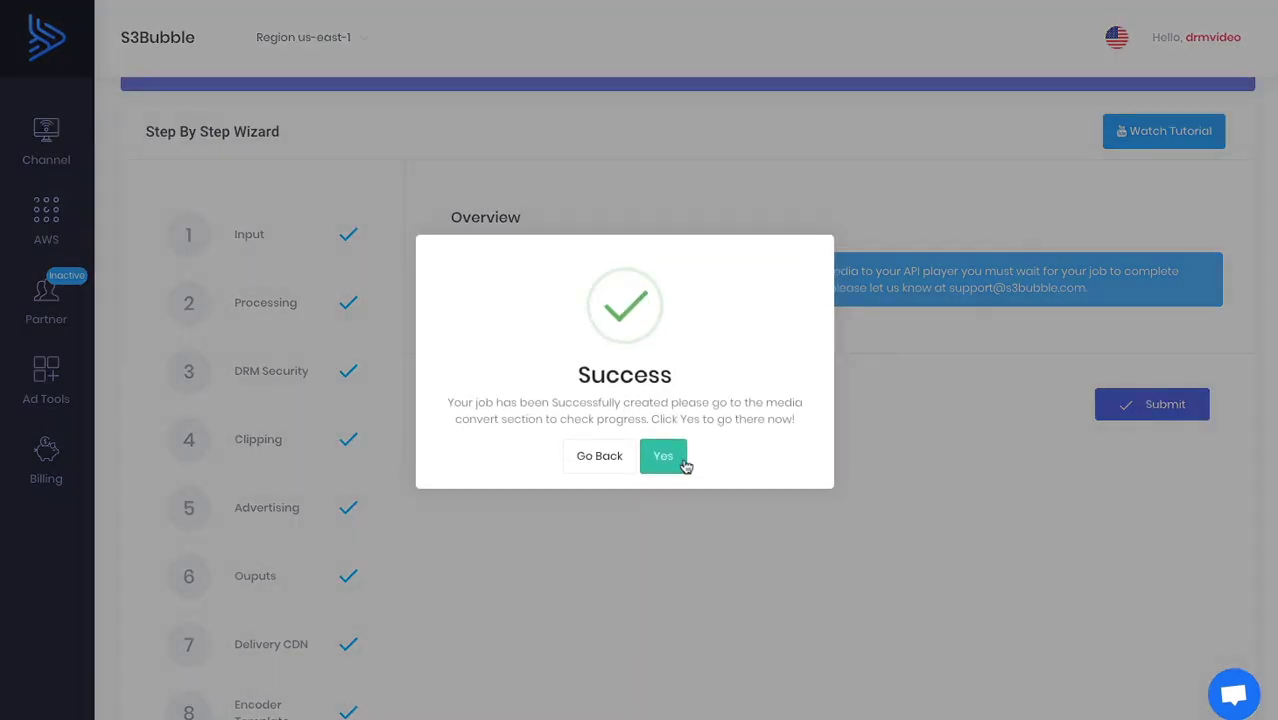
pyautogui.click(680, 461)
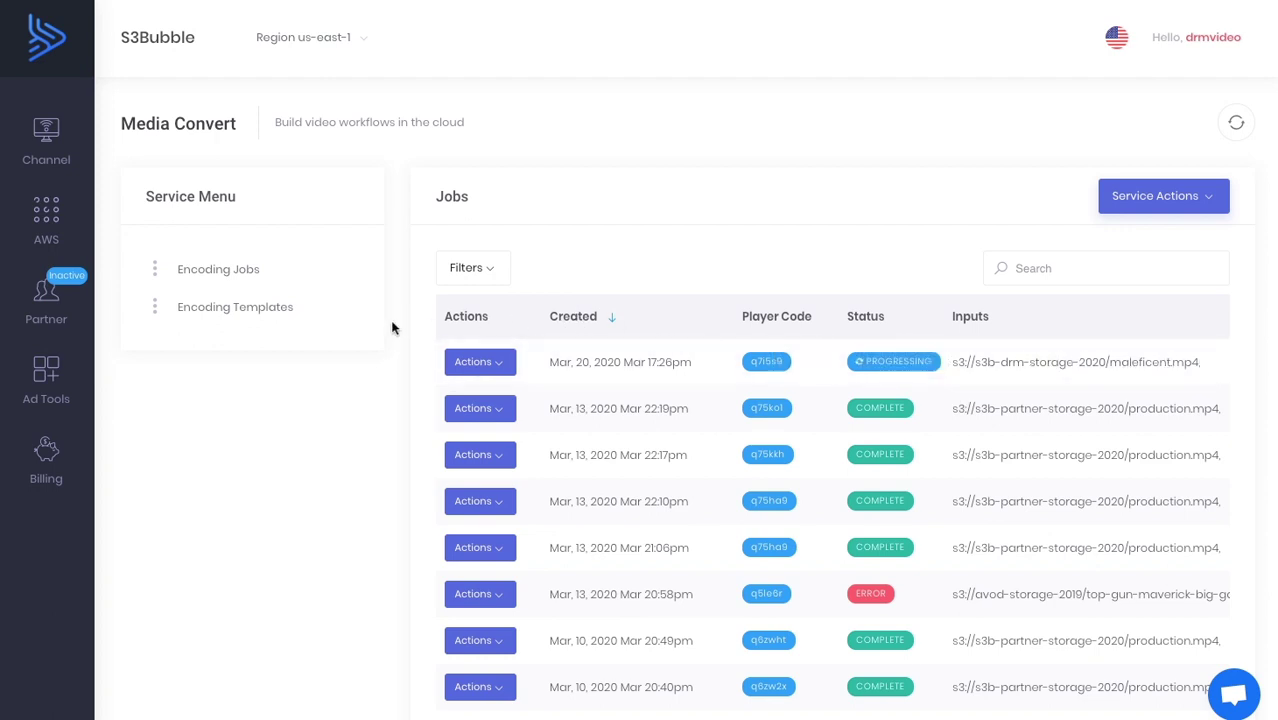
# Look through the encoding templates and the available template creation actions, then return to the encoding jobs list
pyautogui.click(266, 310)
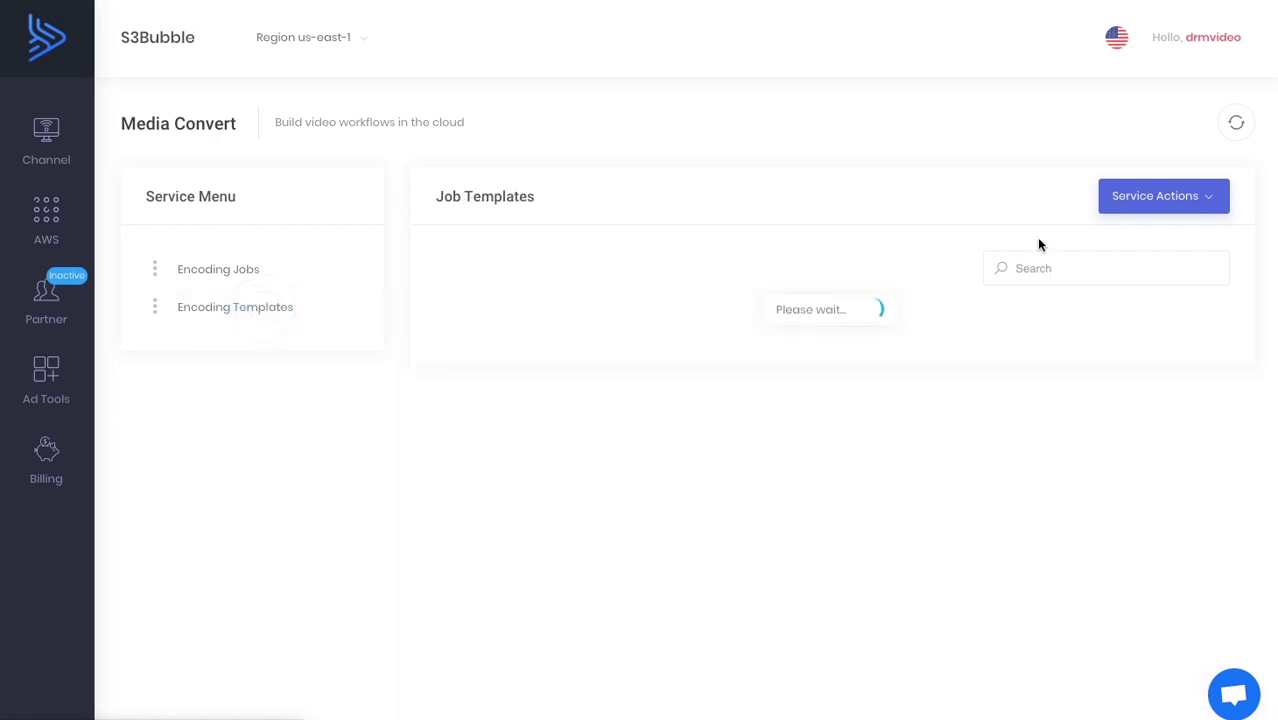
pyautogui.click(1131, 205)
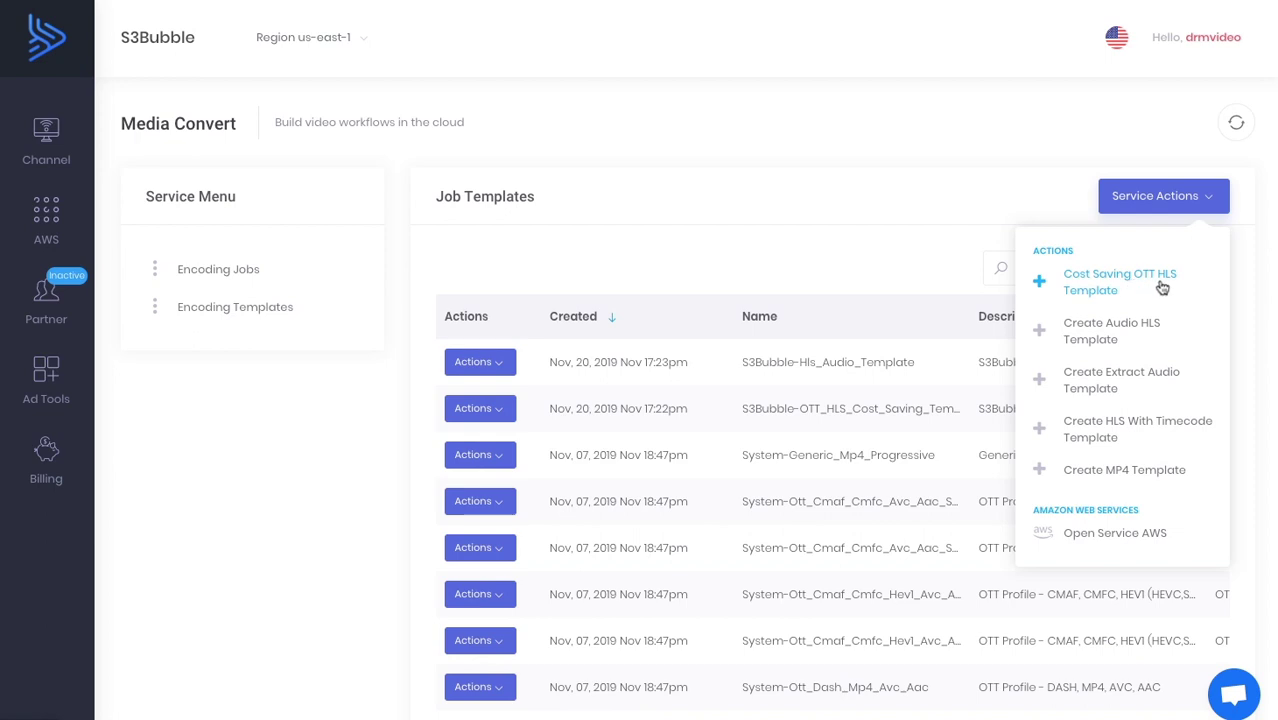
pyautogui.click(876, 260)
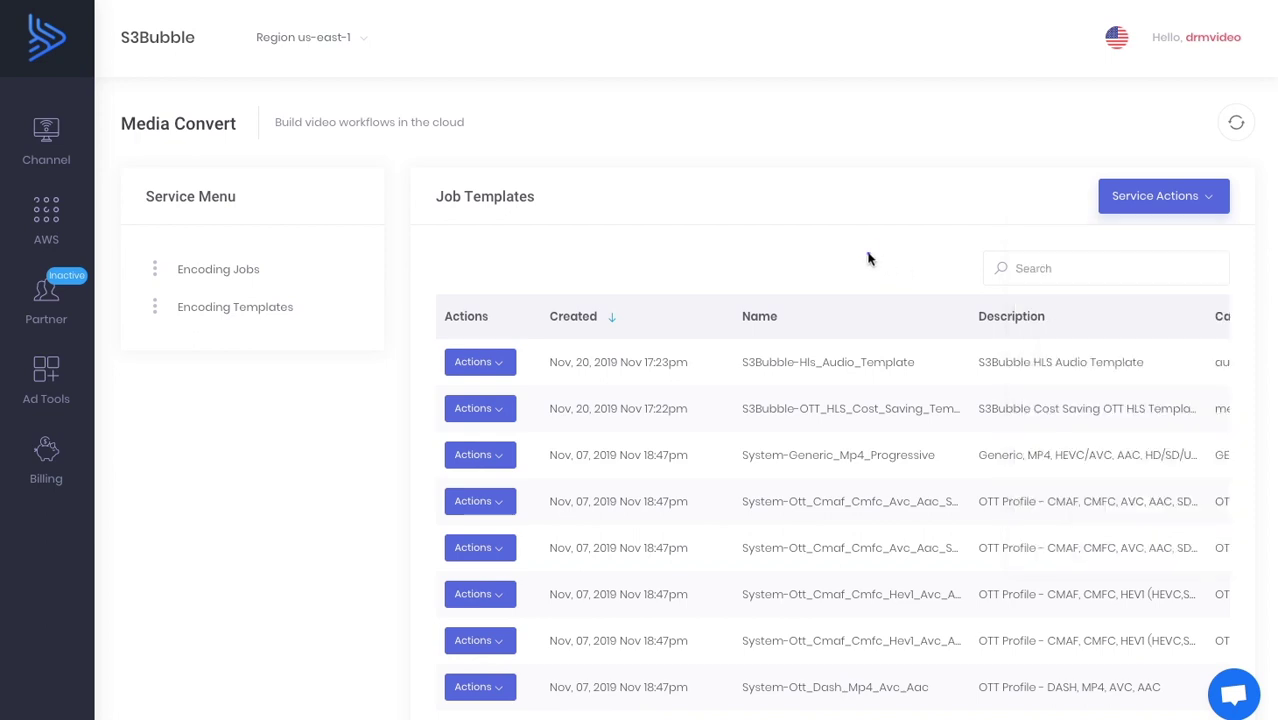
pyautogui.click(264, 276)
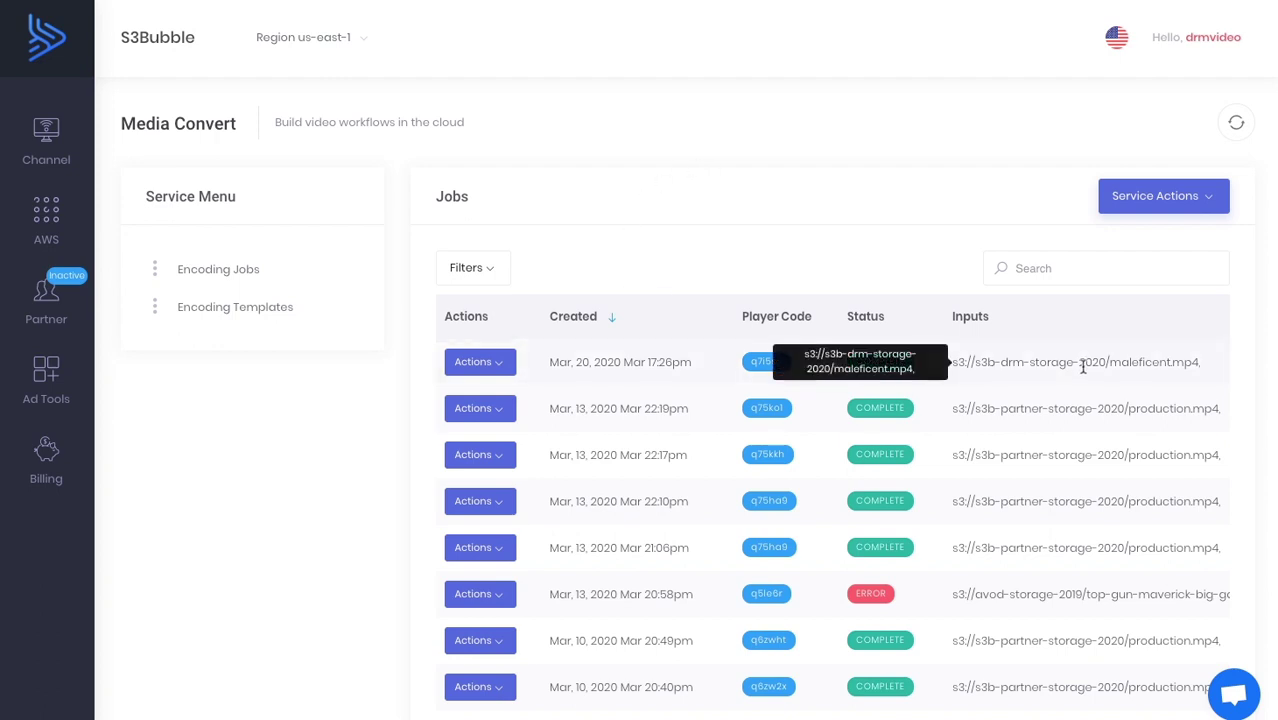
# Open the player page of the s3://s3b-drm-storage-2020/maleficent.mp4 encoding job and bring up its video preview
pyautogui.click(488, 366)
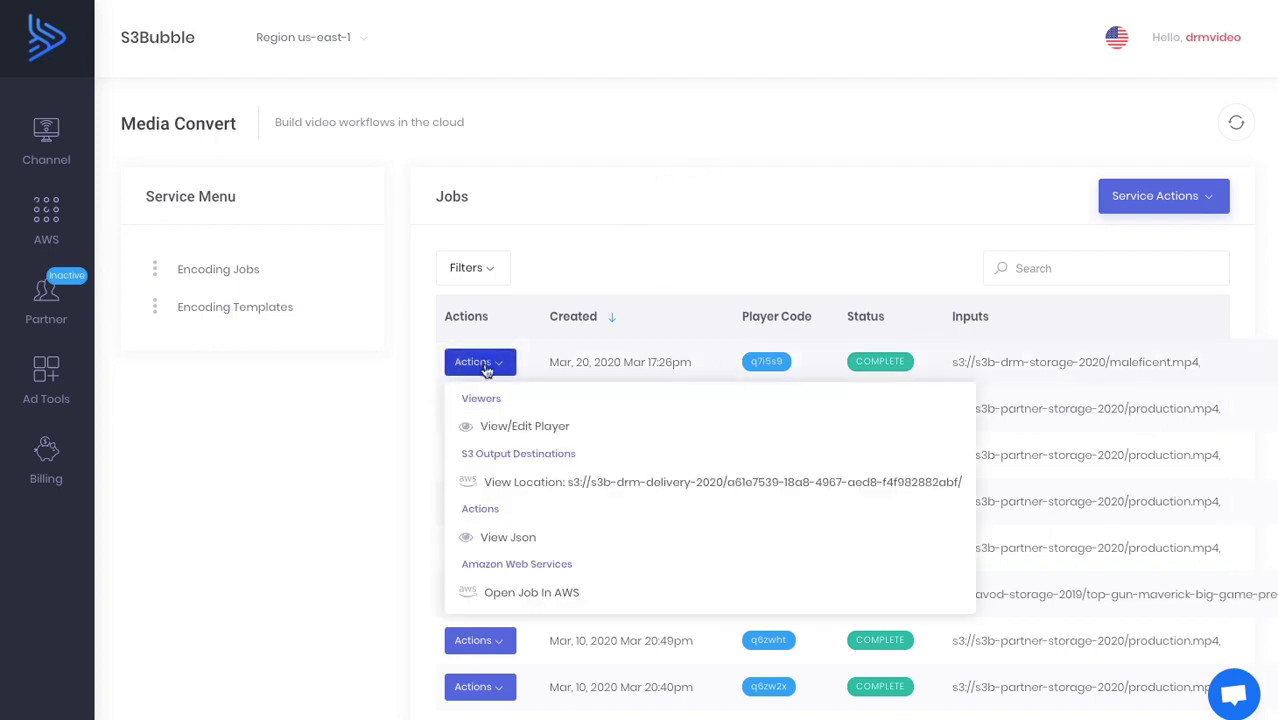
pyautogui.click(519, 426)
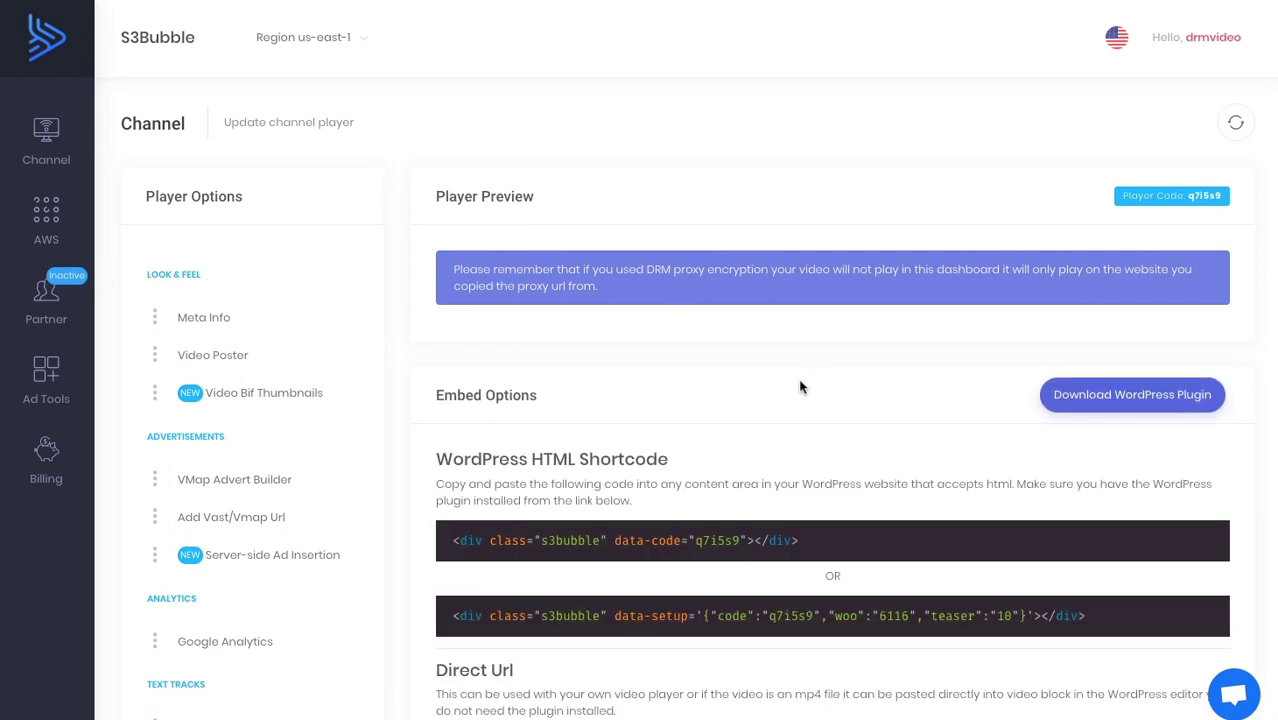
pyautogui.scroll(-2, 785, 391)
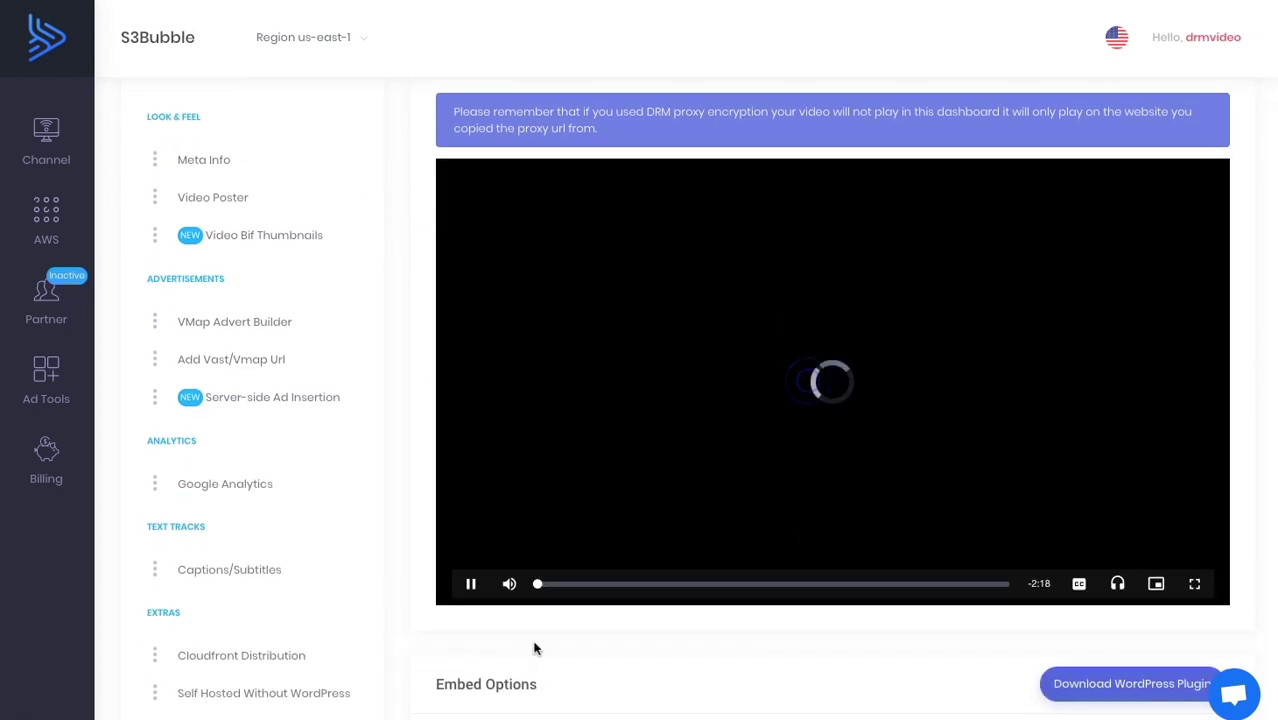
# Pause the dashboard preview and switch to WordPress to highlight the DRM Secure Proxy Url
pyautogui.click(461, 590)
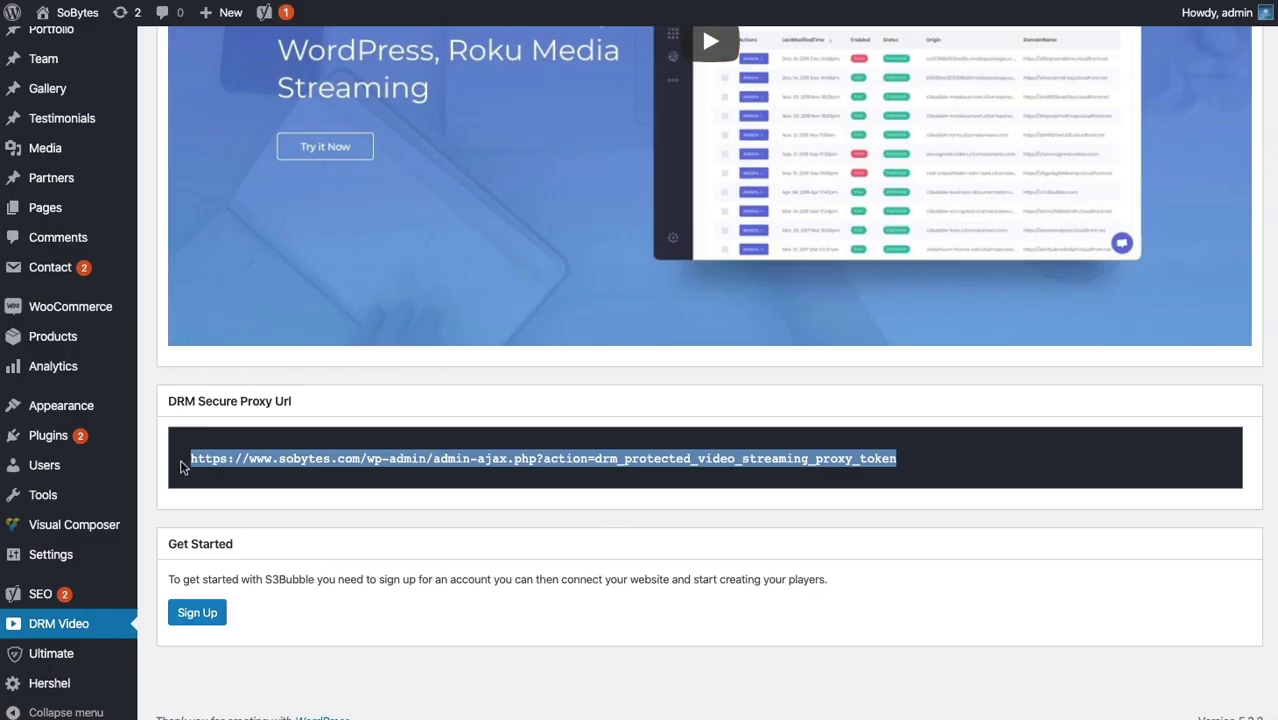
pyautogui.moveTo(183, 467); pyautogui.dragTo(900, 461)
pyautogui.click(455, 478)
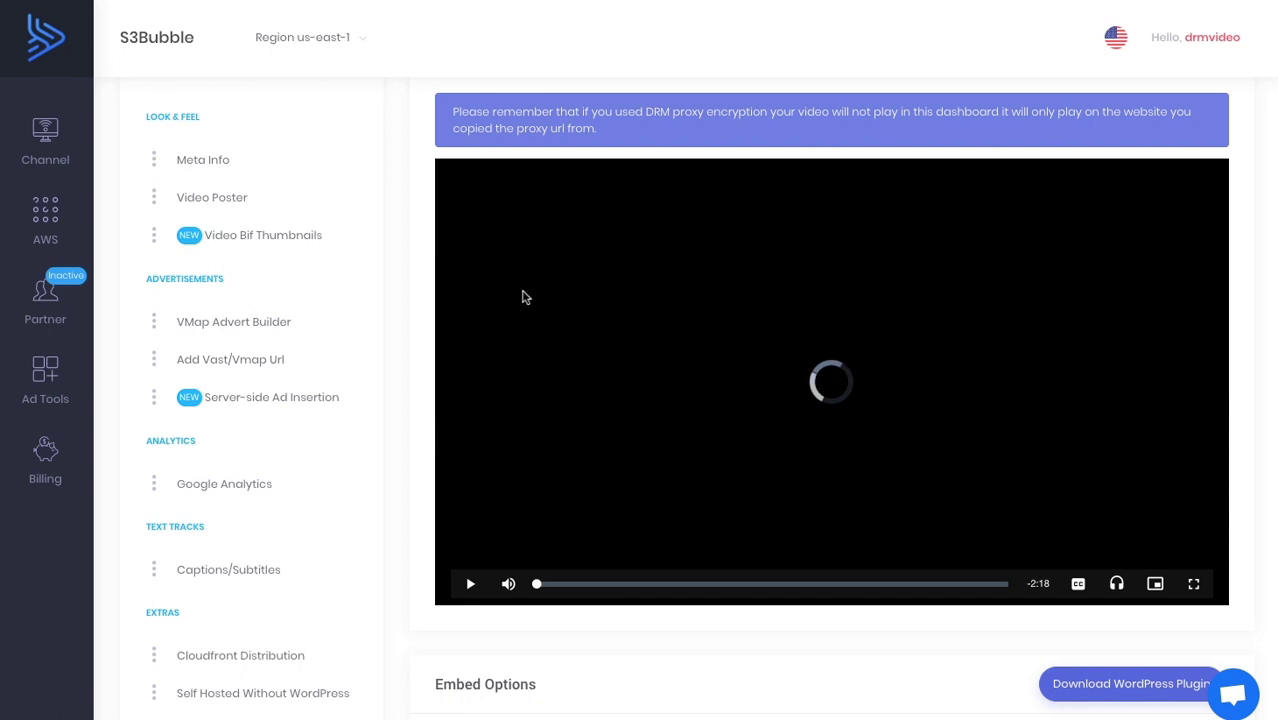
# Back on the S3Bubble player page, upload the prepared thumbnail file to Video Bif Thumbnails
pyautogui.click(288, 250)
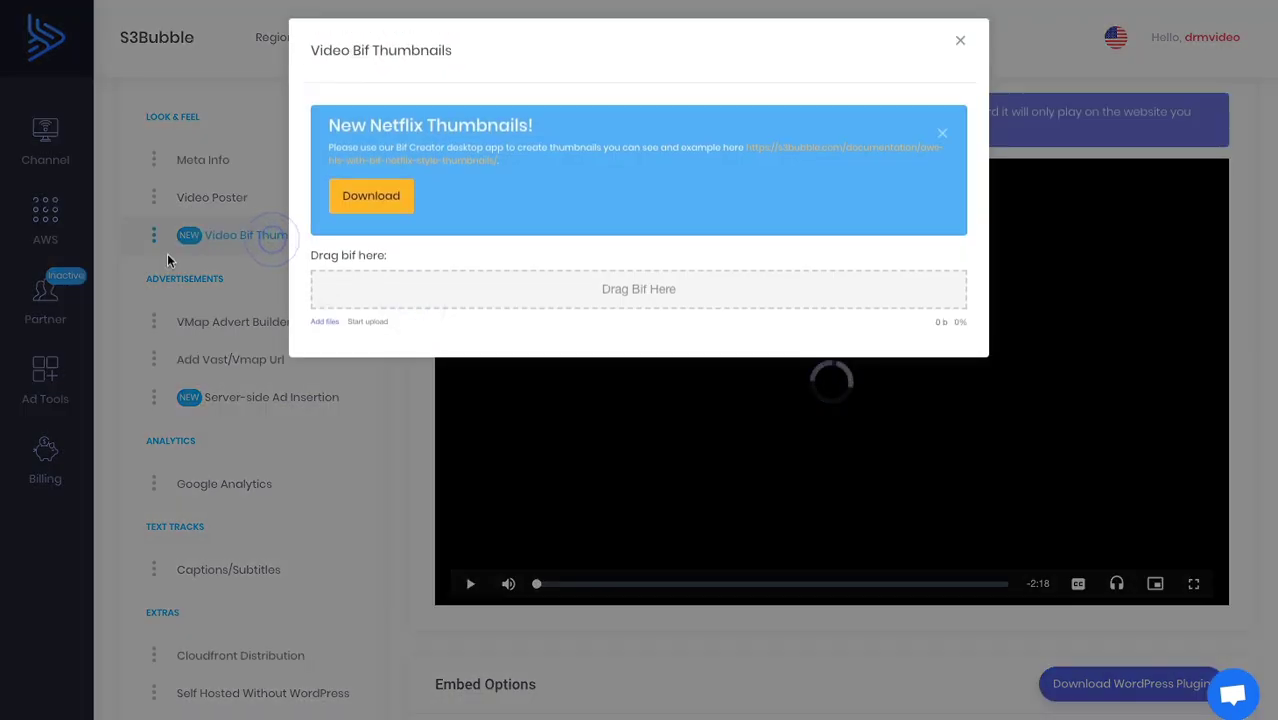
pyautogui.press('super+Tab')
pyautogui.moveTo(88, 330); pyautogui.dragTo(628, 297)
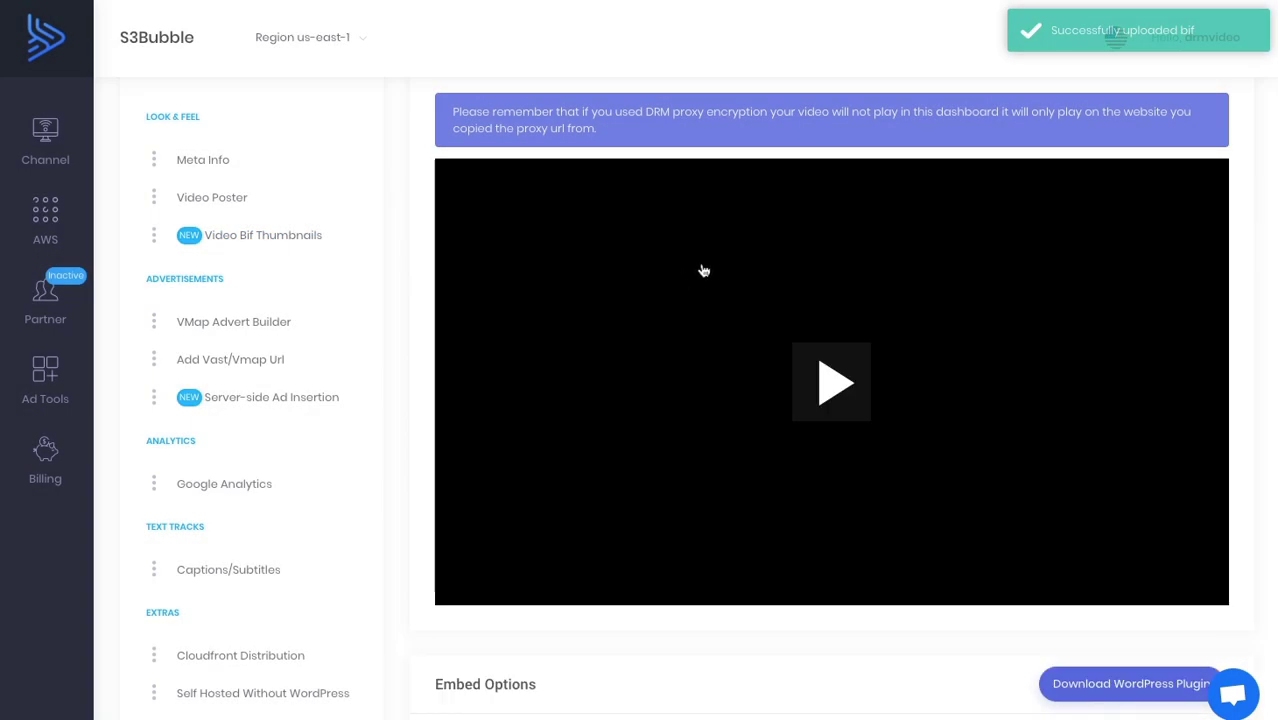
pyautogui.scroll(-5, 1070, 190)
pyautogui.doubleClick(715, 372)
pyautogui.hotkey('ctrl', 'c')
pyautogui.scroll(5, 1005, 357)
pyautogui.click(1198, 197)
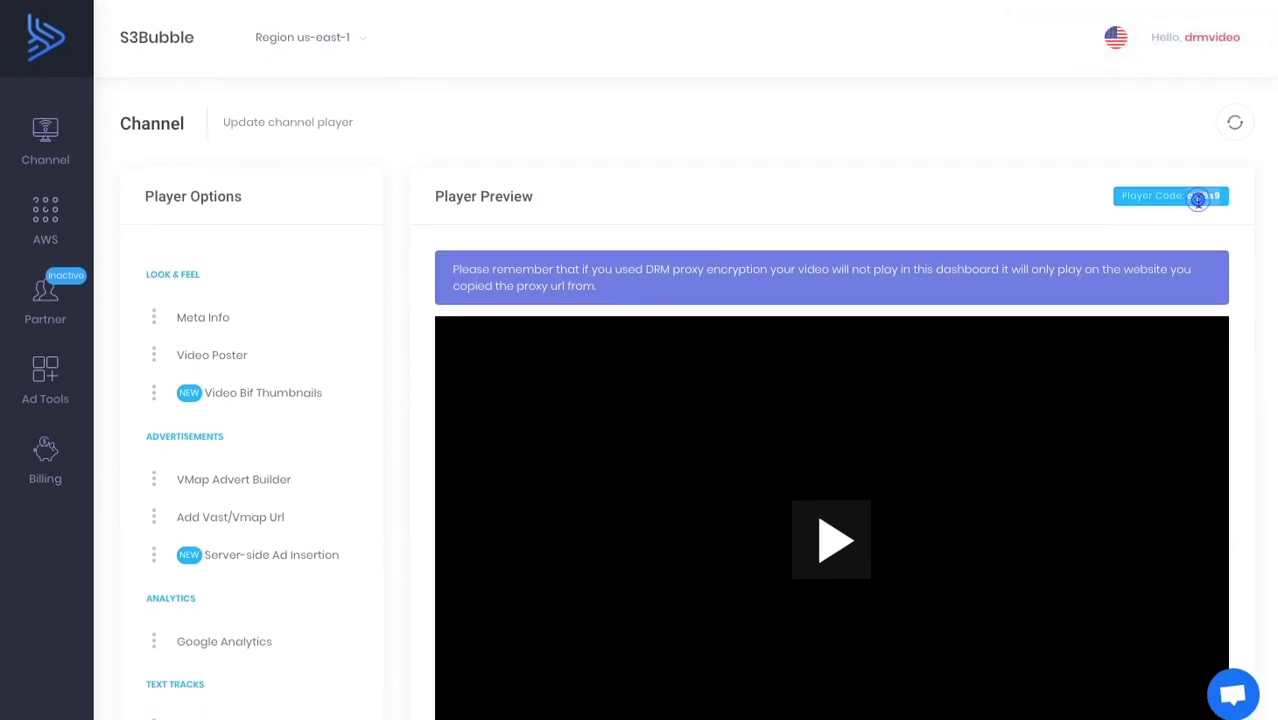
pyautogui.scroll(-2, 365, 262)
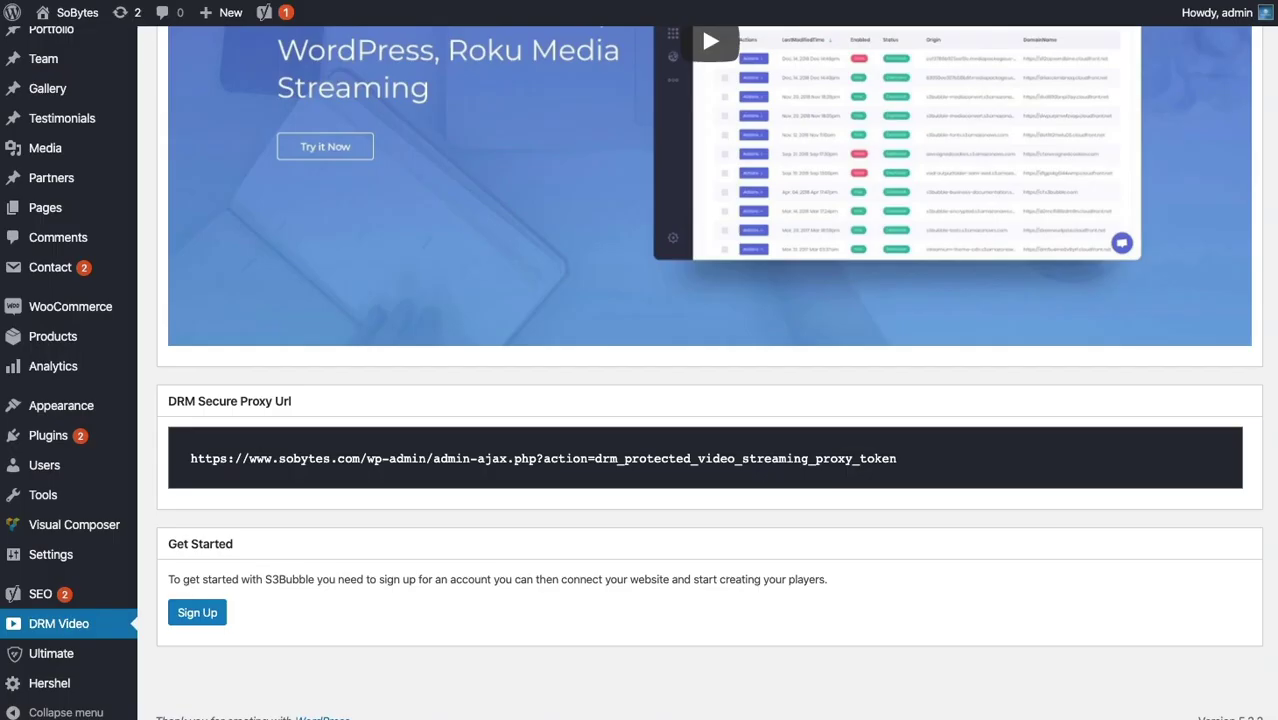
# Switch to the WordPress admin and create a new post titled Secure DRM
pyautogui.scroll(3, 376, 199)
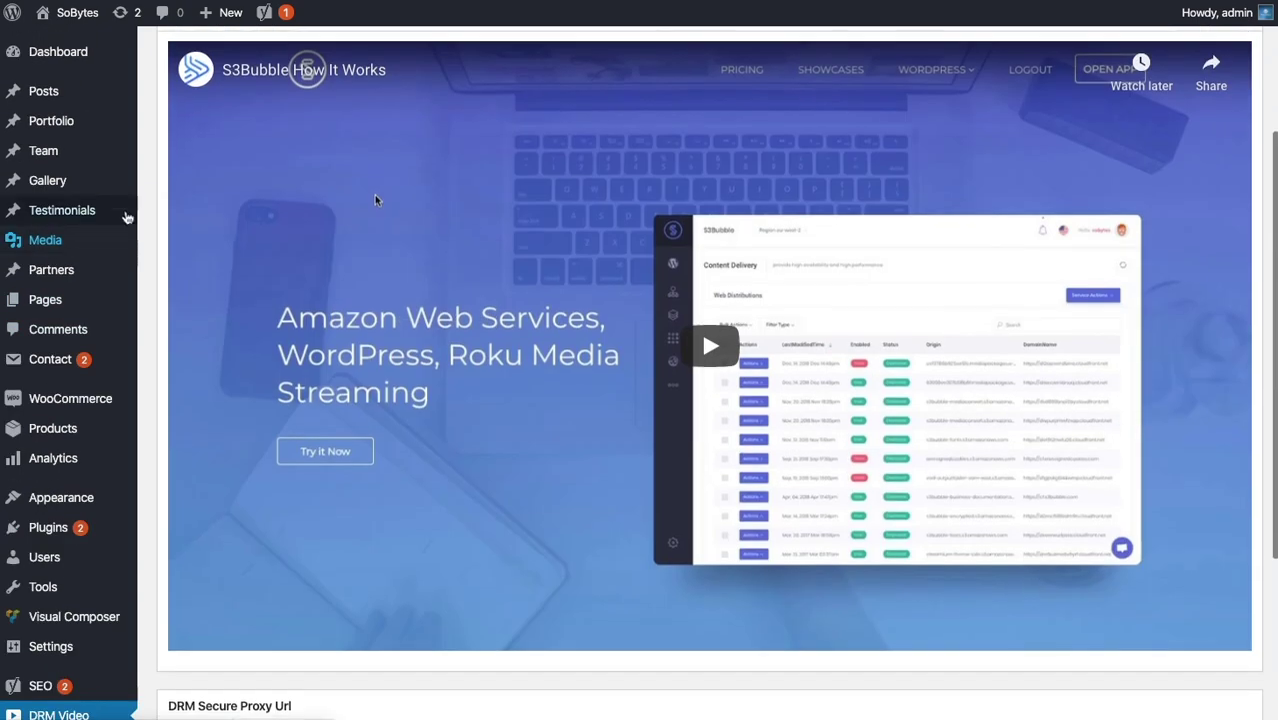
pyautogui.moveTo(43, 91)
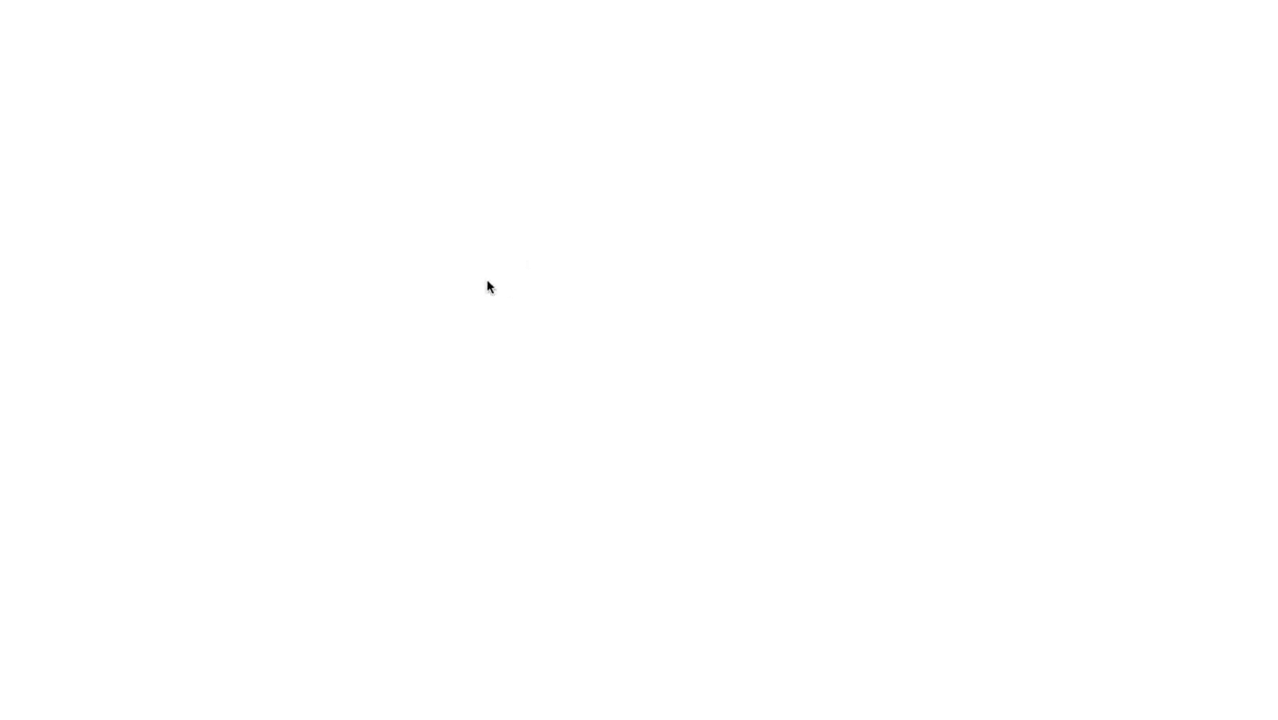
pyautogui.click(365, 177)
pyautogui.write('Secure DRM')
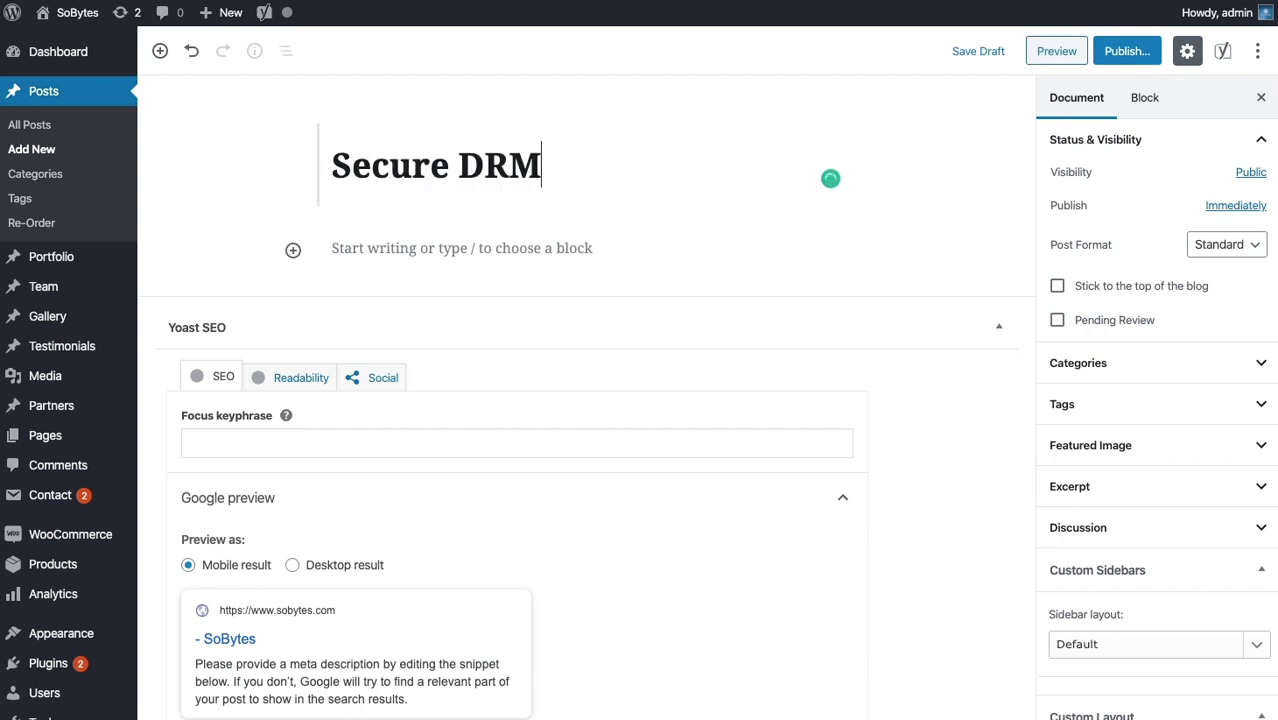
# Insert a DRM Video block into the post and set its S3Bubble Player Code to q7i5s9
pyautogui.click(293, 250)
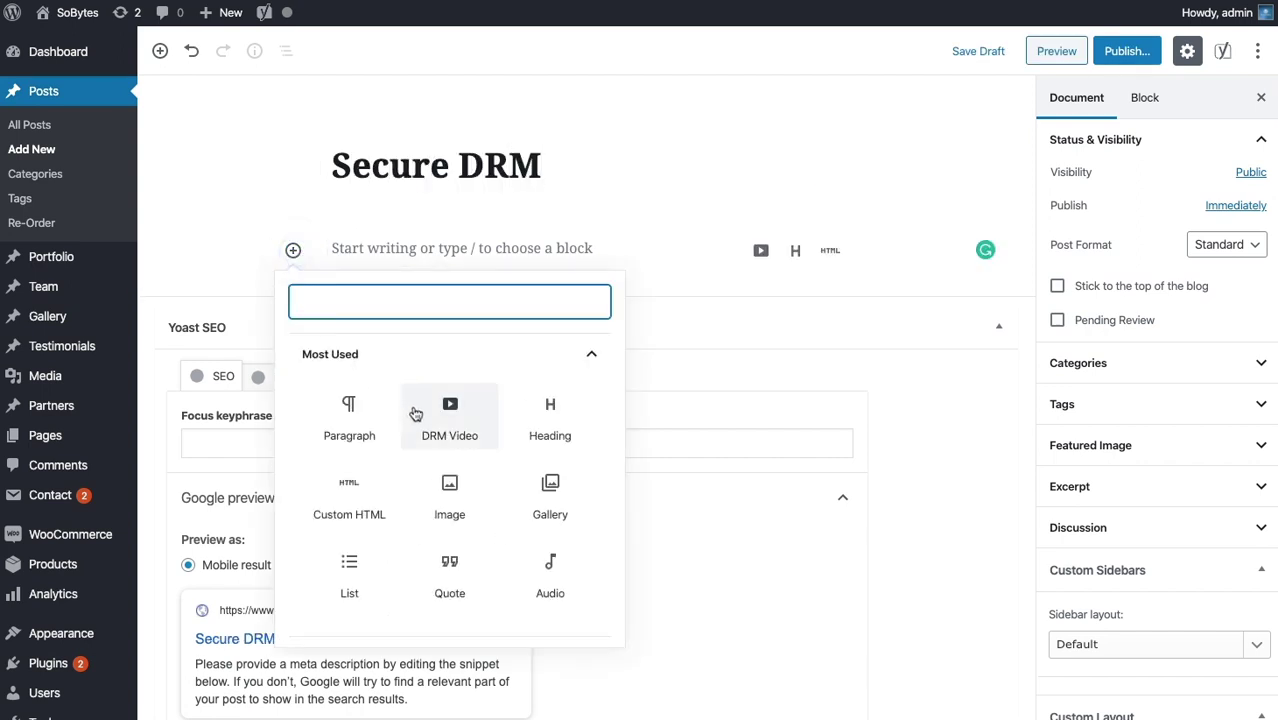
pyautogui.click(436, 410)
pyautogui.click(380, 297)
pyautogui.hotkey('ctrl', 'v')
pyautogui.scroll(-2, 371, 331)
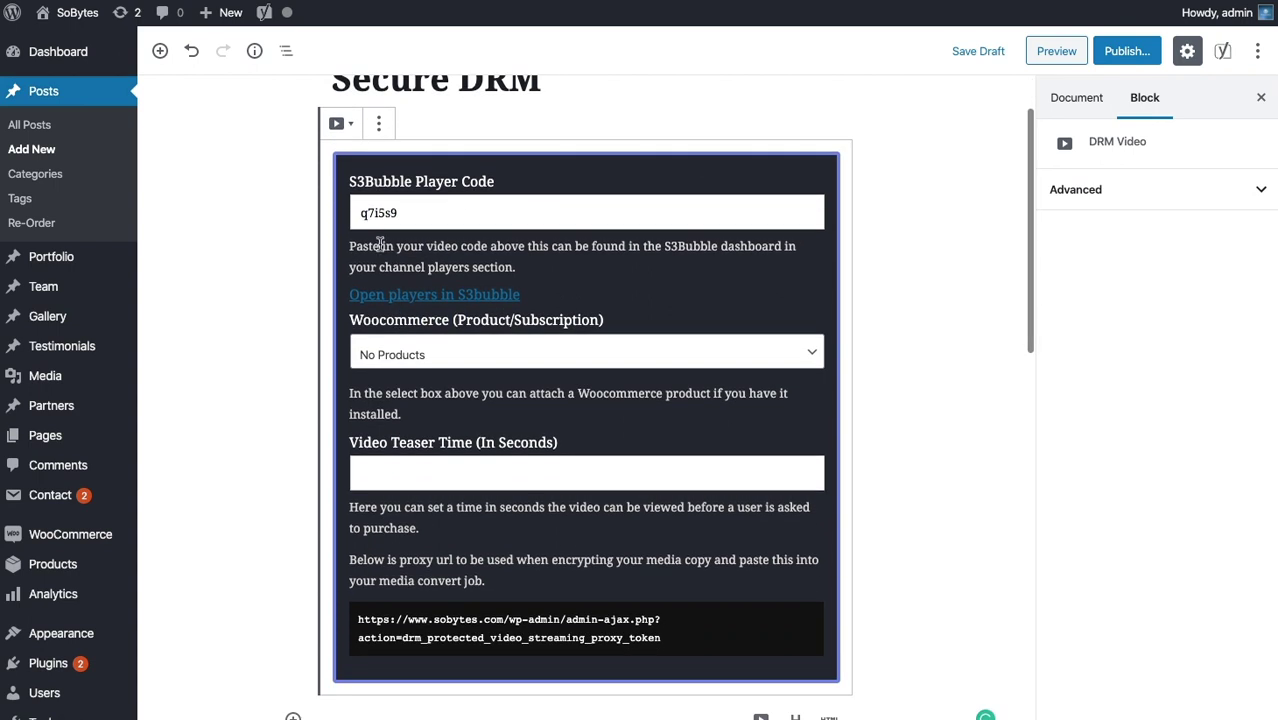
# Review the DRM Video block's WooCommerce product choices and its Video Teaser Time field
pyautogui.click(428, 356)
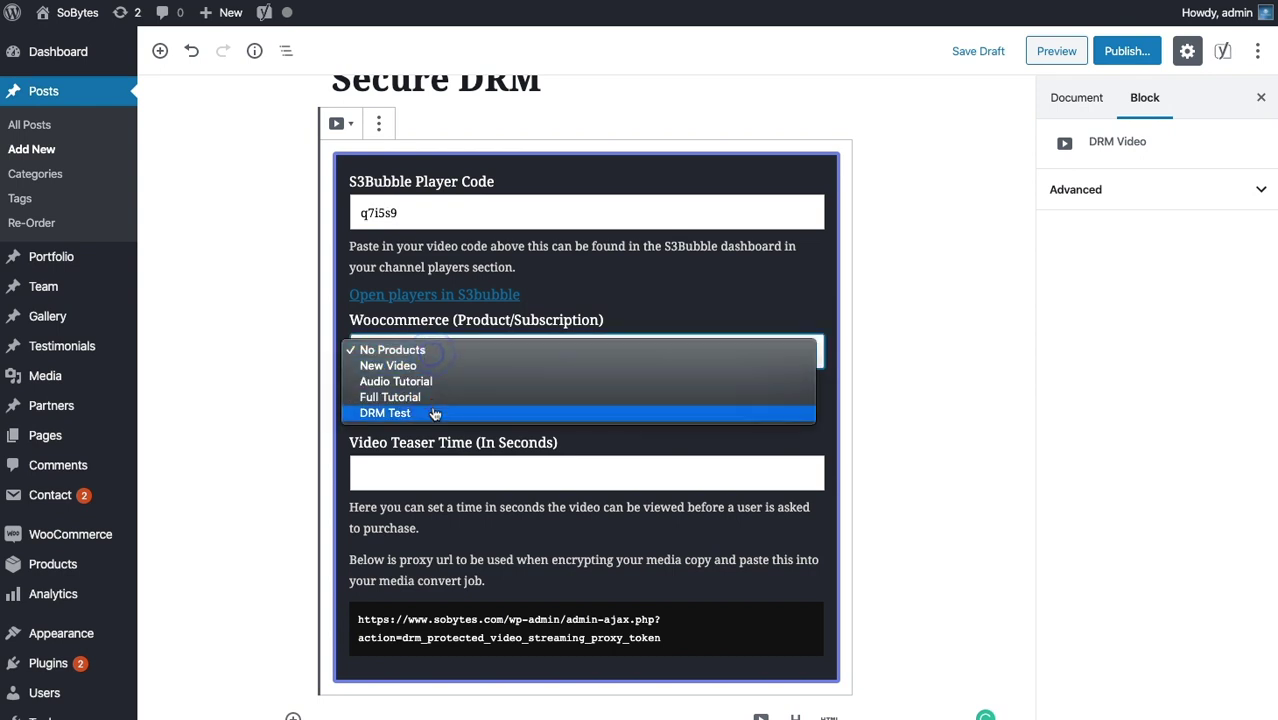
pyautogui.click(605, 278)
pyautogui.click(487, 471)
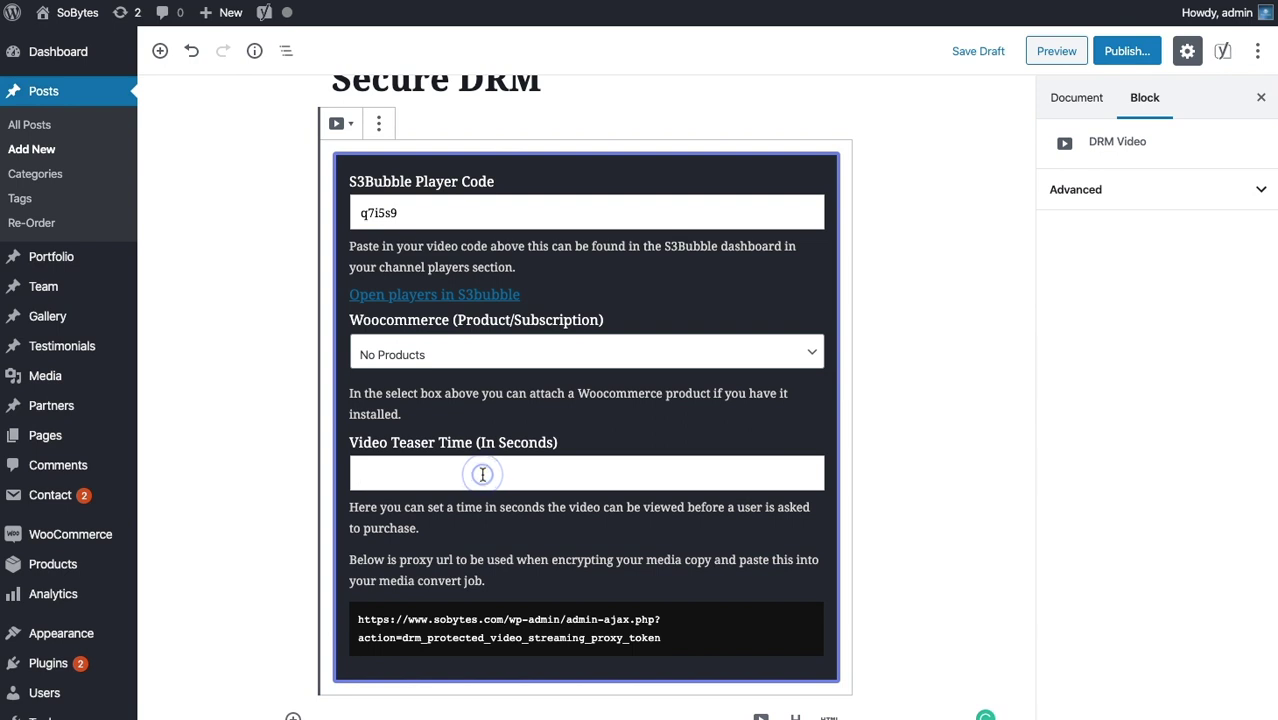
pyautogui.click(513, 359)
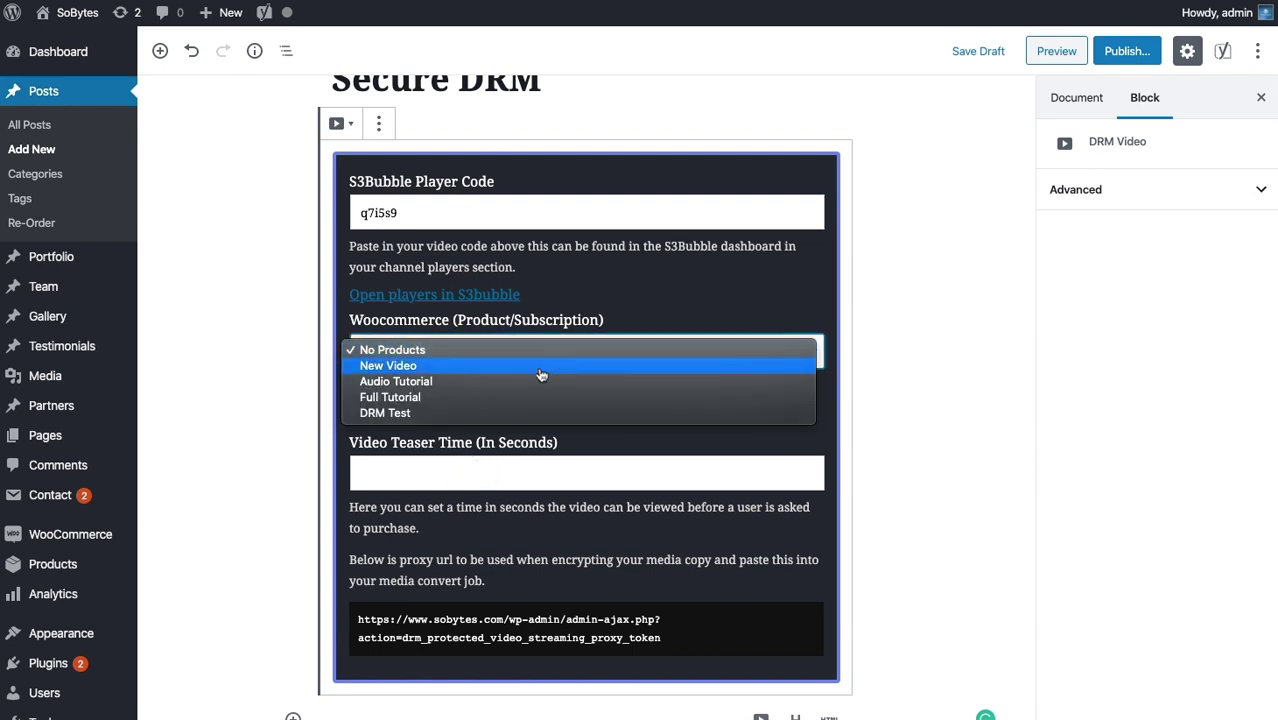
pyautogui.click(599, 279)
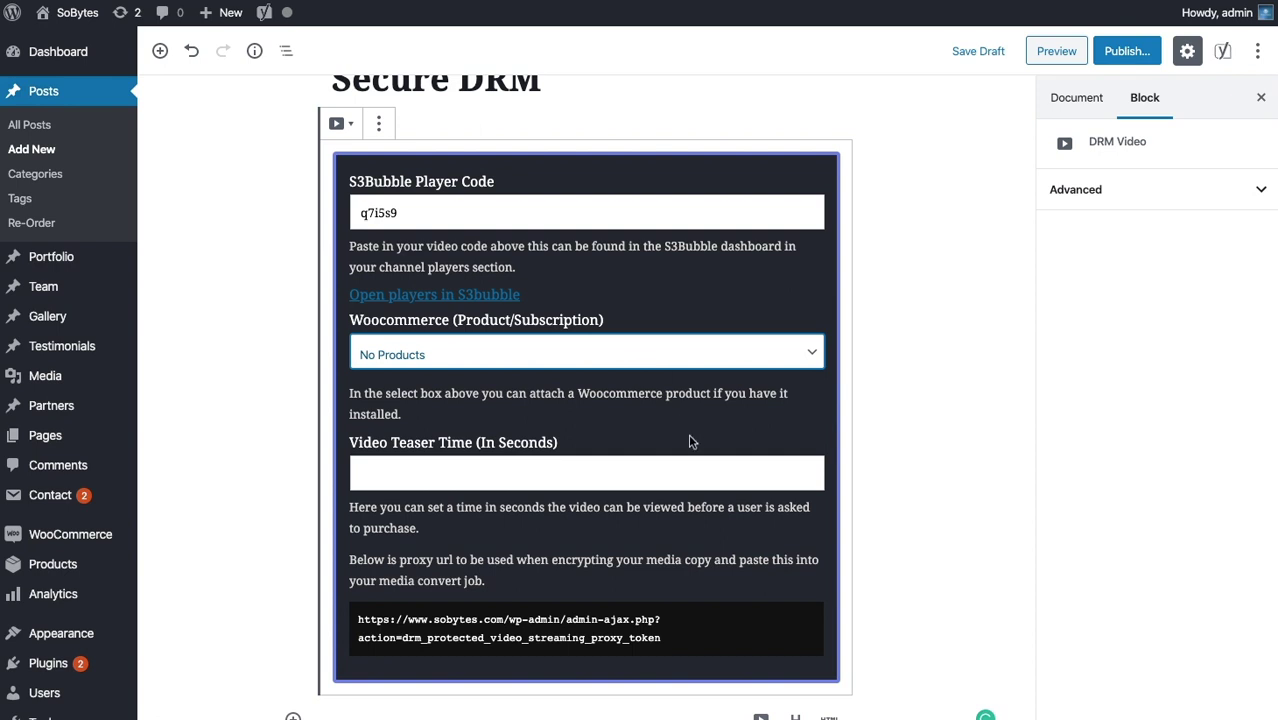
# Publish the Secure DRM post
pyautogui.scroll(1, 620, 295)
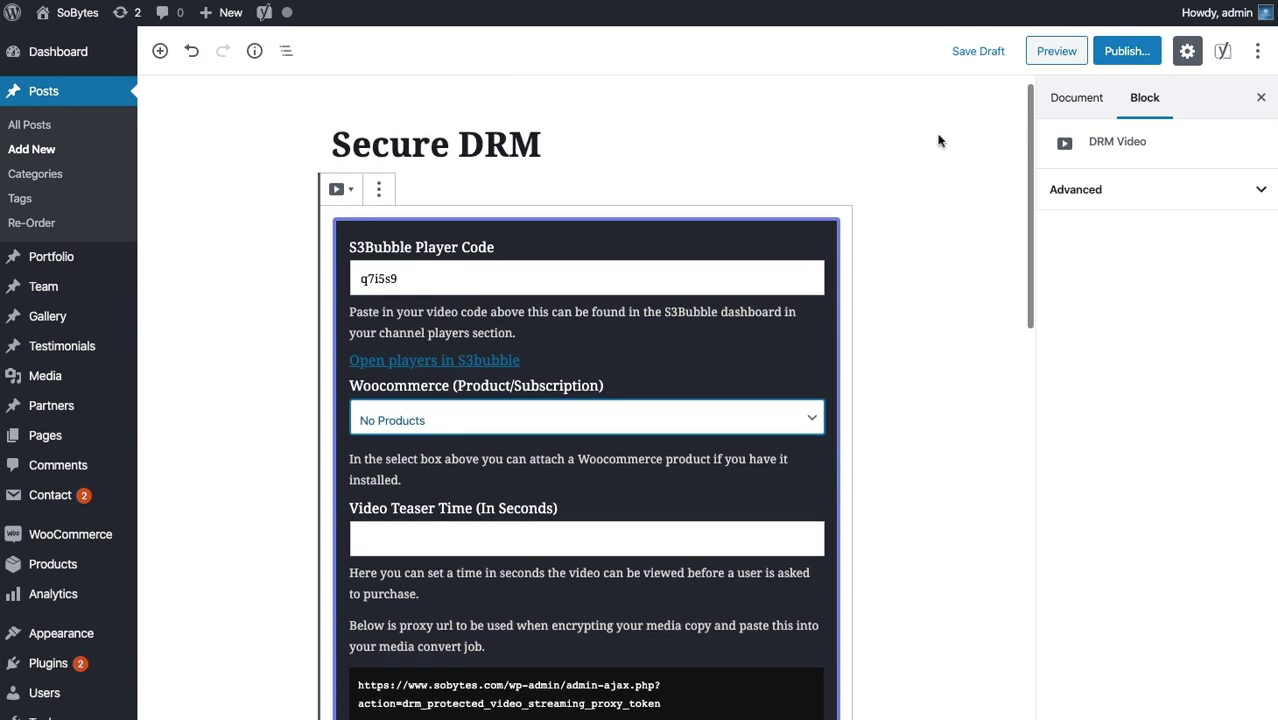
pyautogui.click(1138, 53)
pyautogui.click(1170, 52)
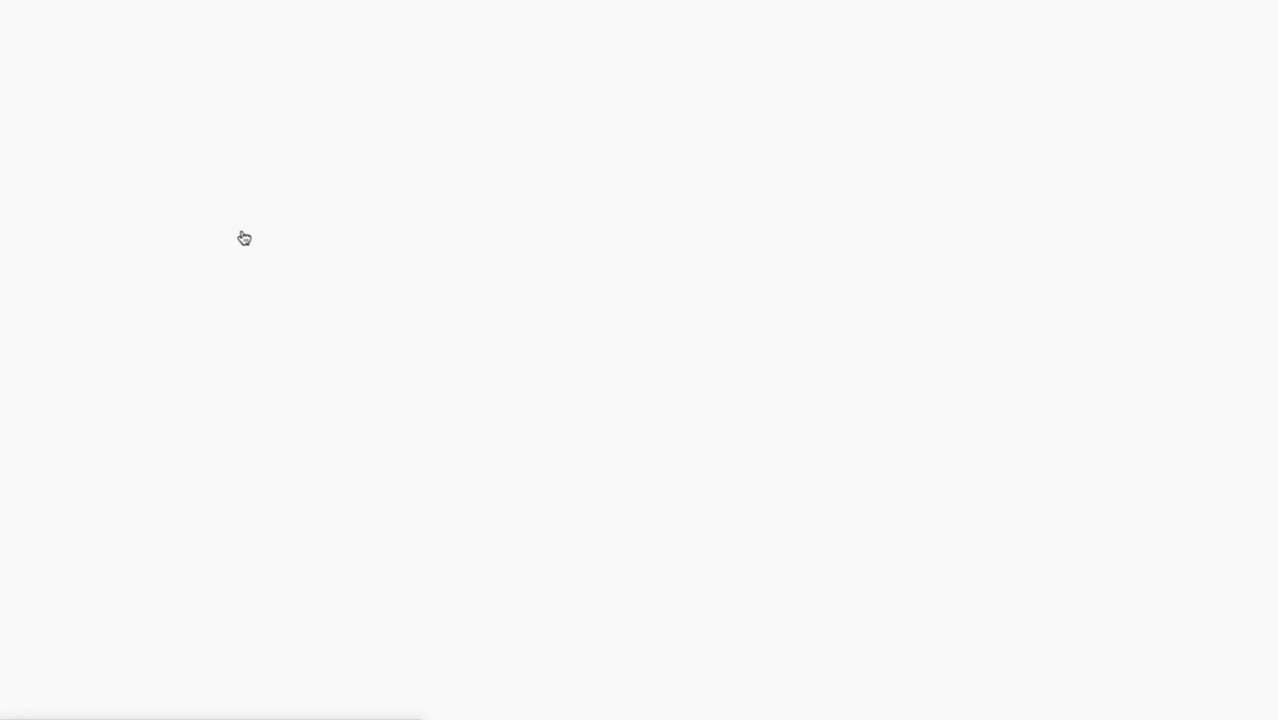
# View the published Secure DRM post, play its embedded video briefly and pause it
pyautogui.scroll(-3, 208, 237)
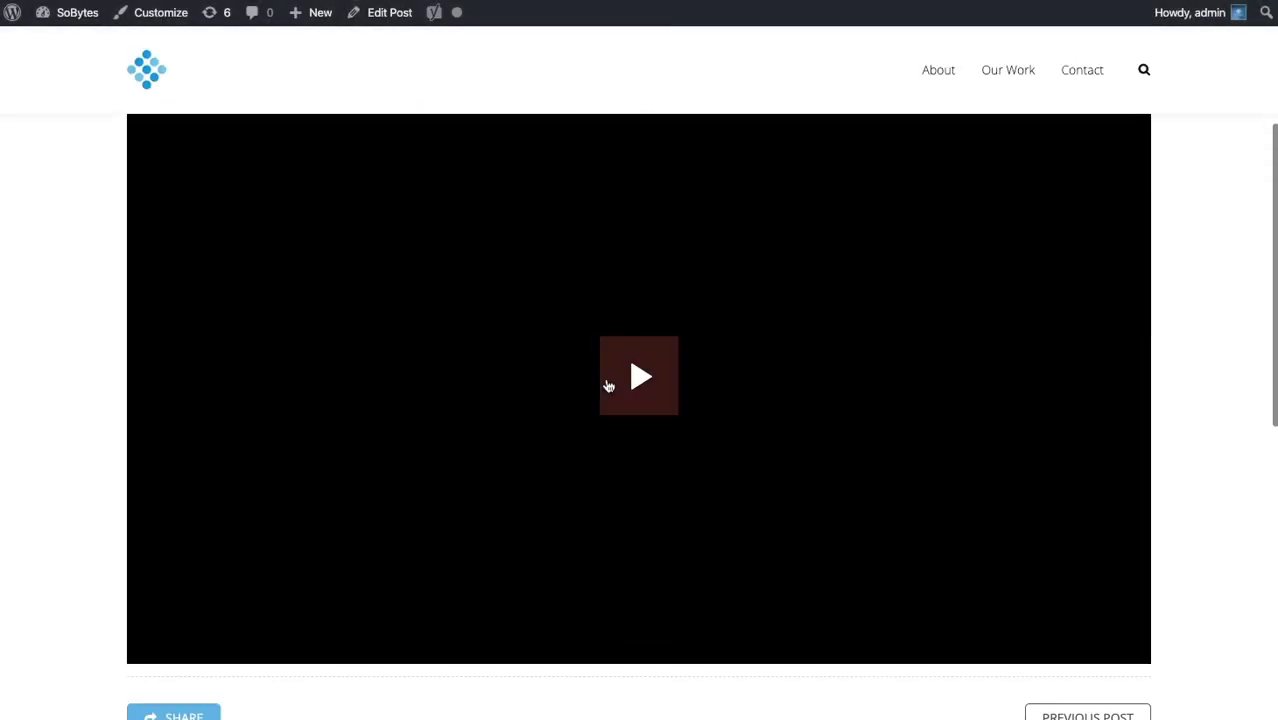
pyautogui.click(608, 386)
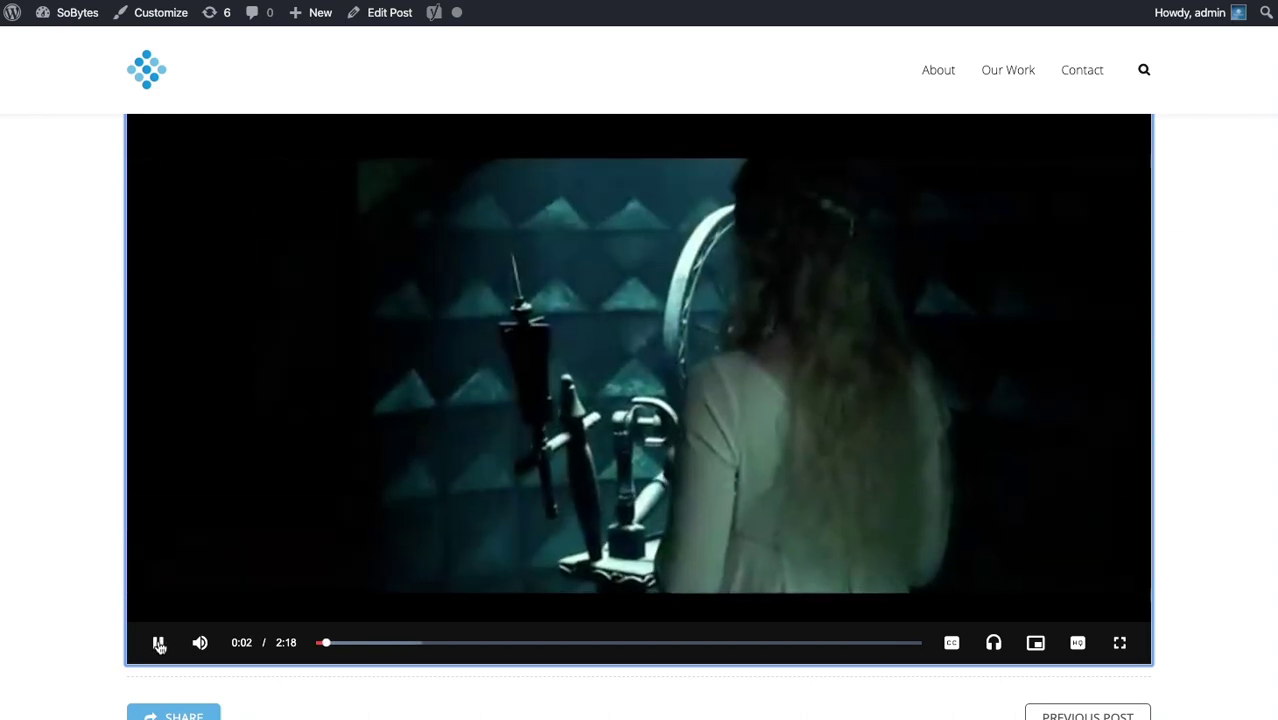
pyautogui.click(158, 643)
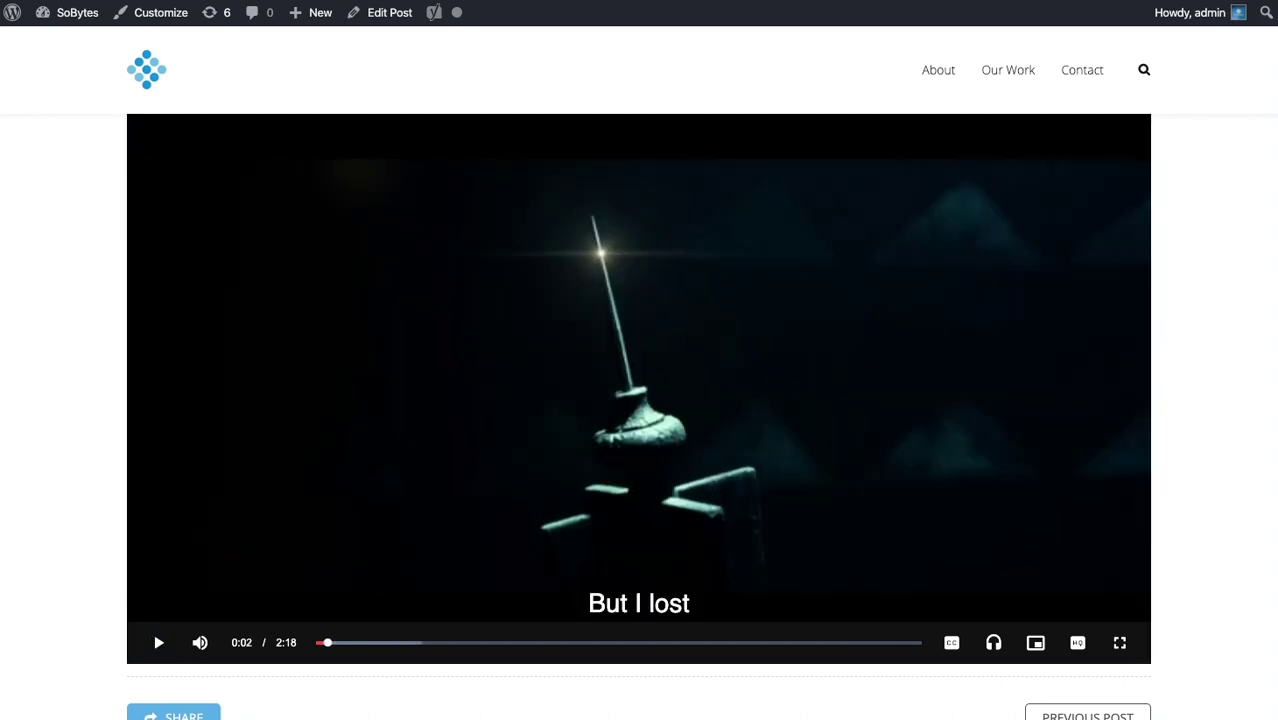
# Download the first video stream listed by the Skyload extension and preview the downloaded MP4 to test the protection
pyautogui.click(1093, 26)
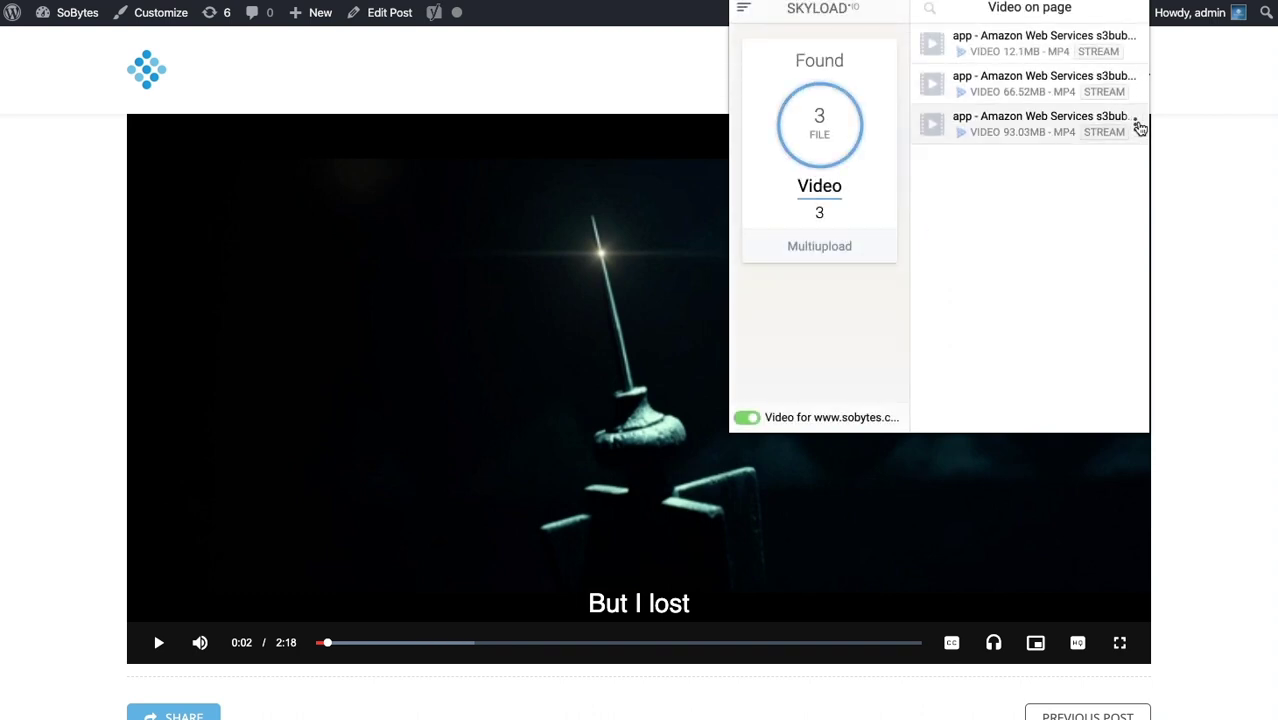
pyautogui.click(1135, 43)
pyautogui.click(1118, 45)
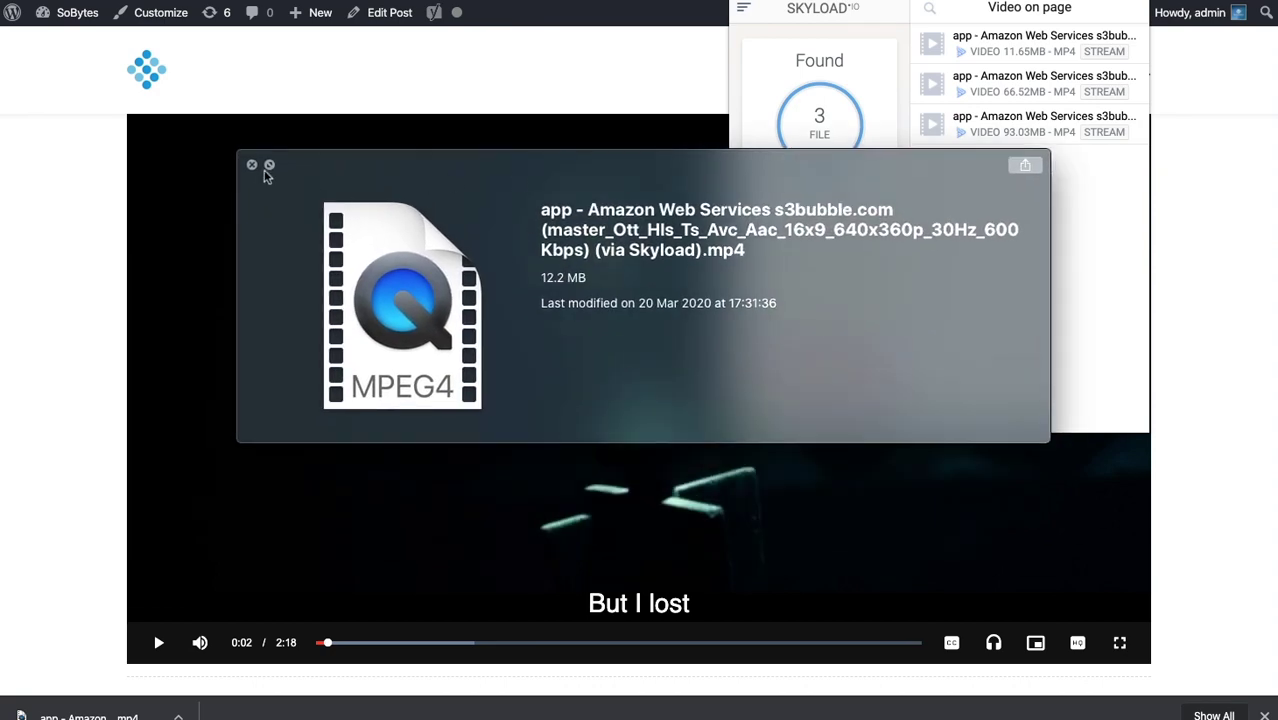
pyautogui.click(252, 166)
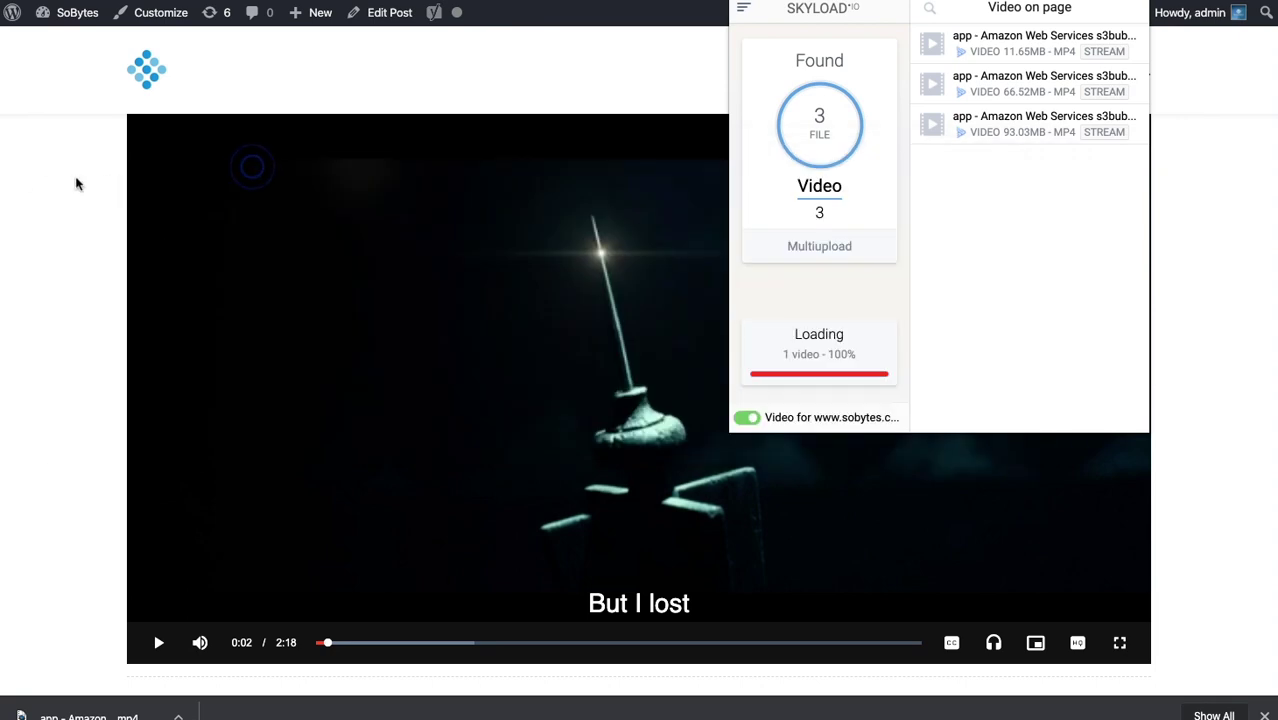
pyautogui.click(72, 180)
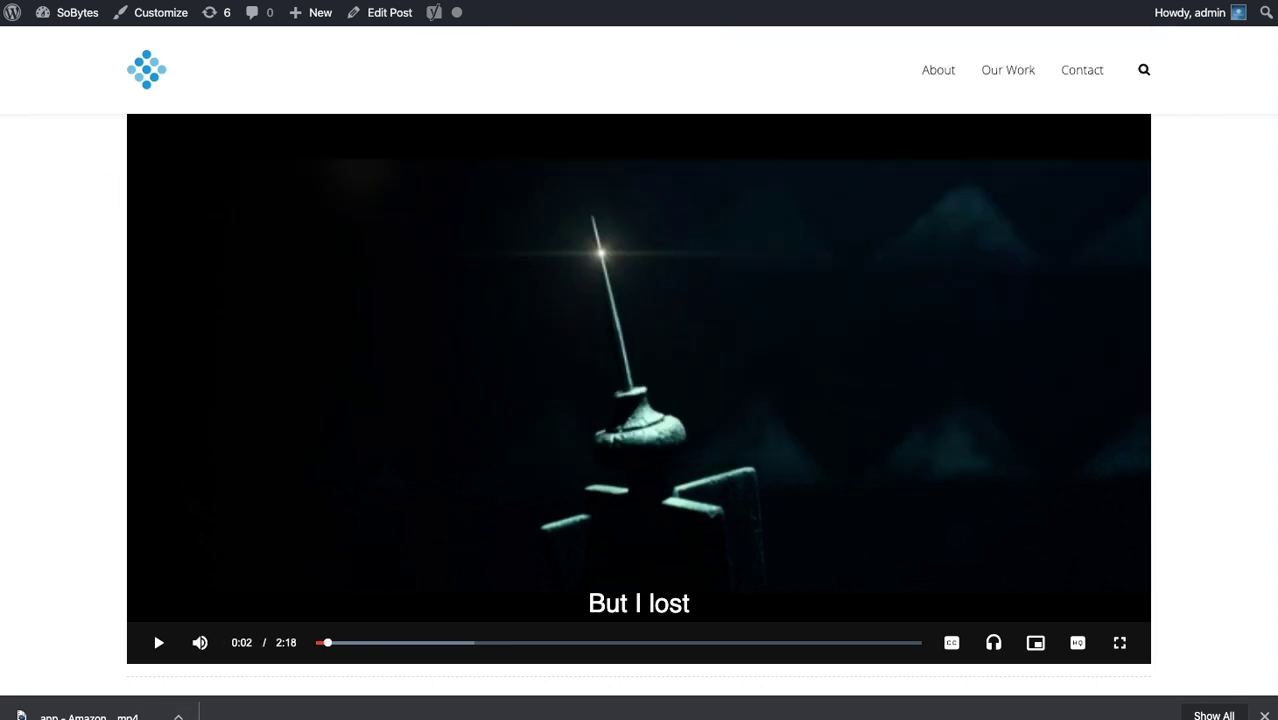
pyautogui.press('super+Tab')
pyautogui.click(556, 70)
pyautogui.write('https://www.sobytes.com/uncategorized/secure-drm/')
pyautogui.press('Return')
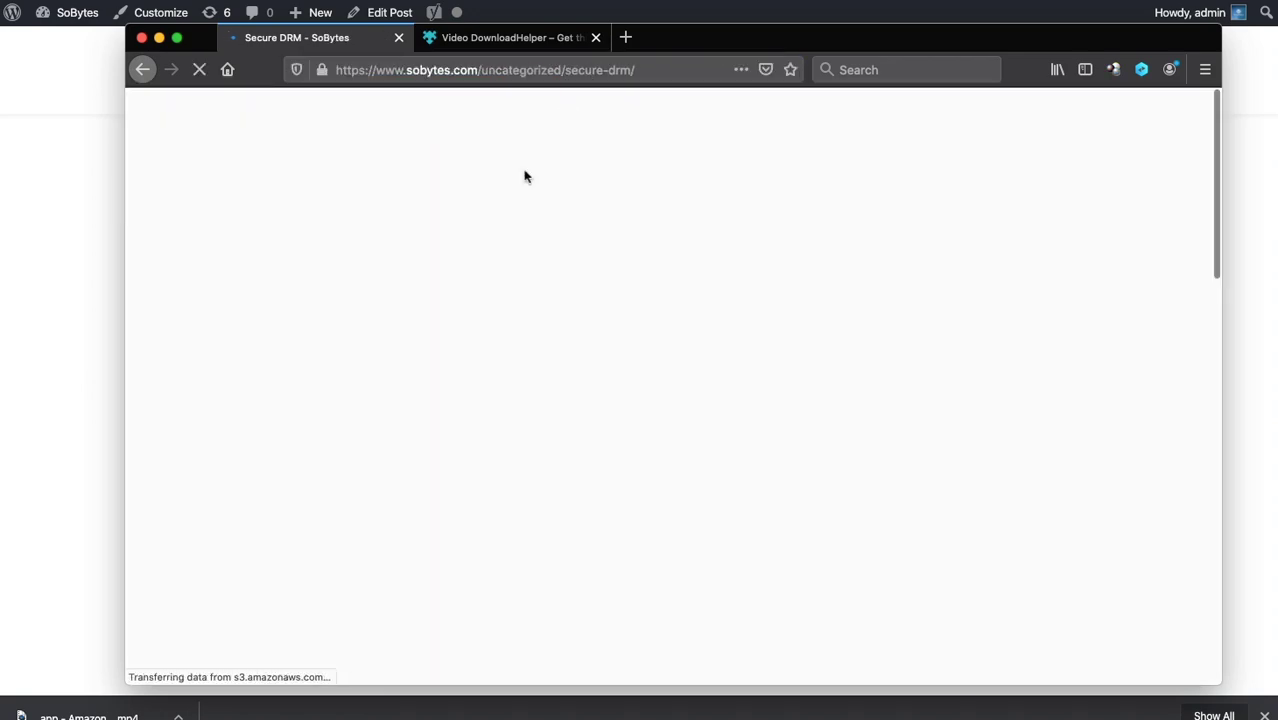
# Start the protected video on the Firefox page and pause it after about a second
pyautogui.scroll(-3, 293, 183)
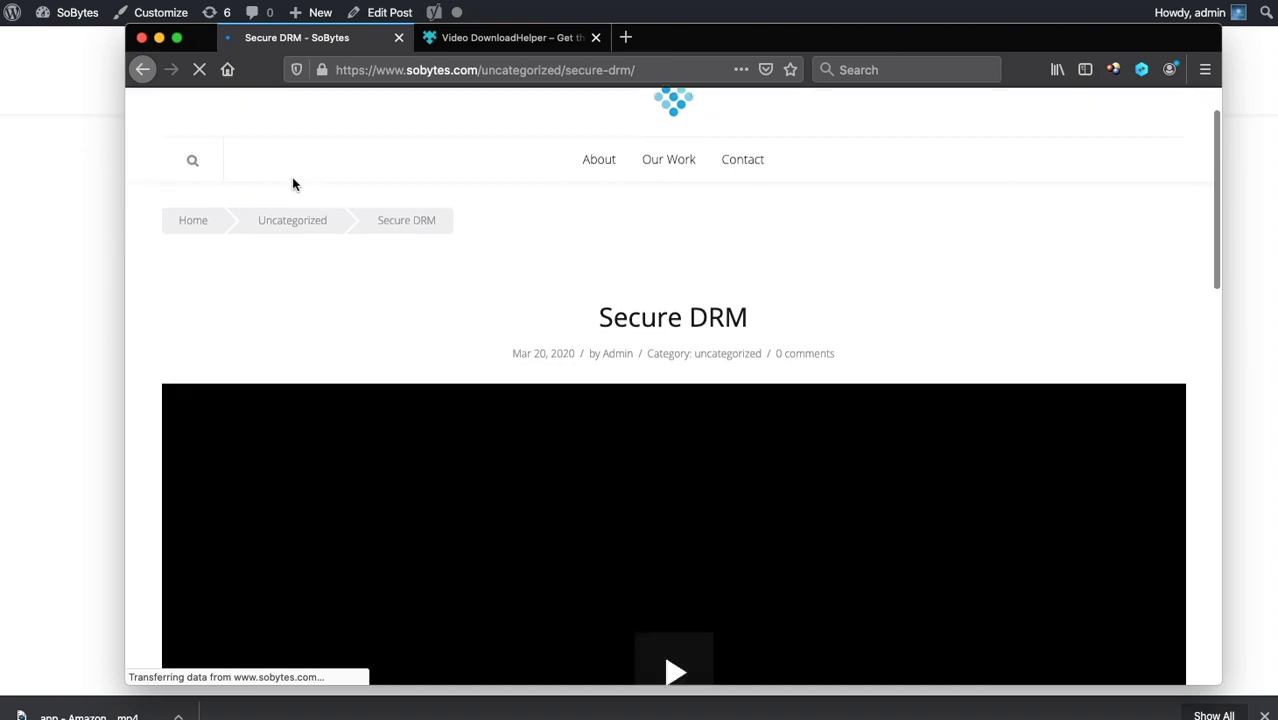
pyautogui.click(640, 437)
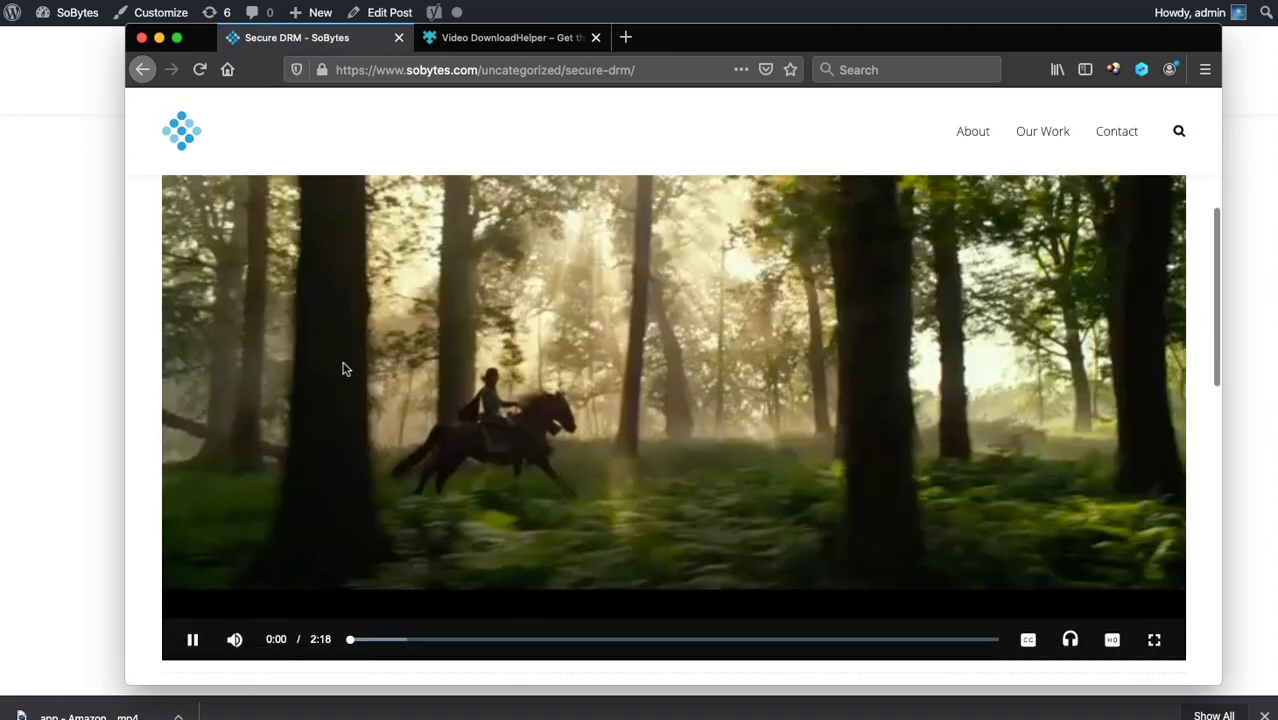
pyautogui.scroll(-1, 243, 560)
pyautogui.click(193, 581)
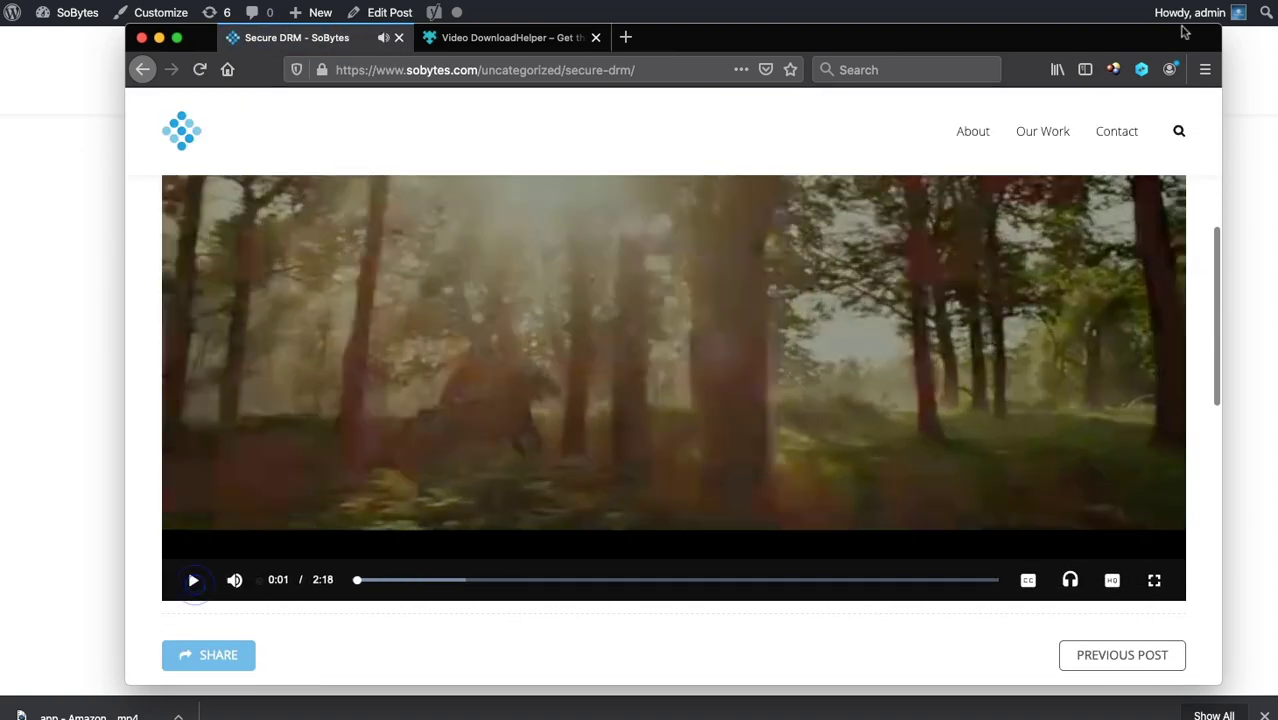
# Try to download the 1920x1080 HLS stream with Video DownloadHelper and check the extension's list again
pyautogui.click(1113, 69)
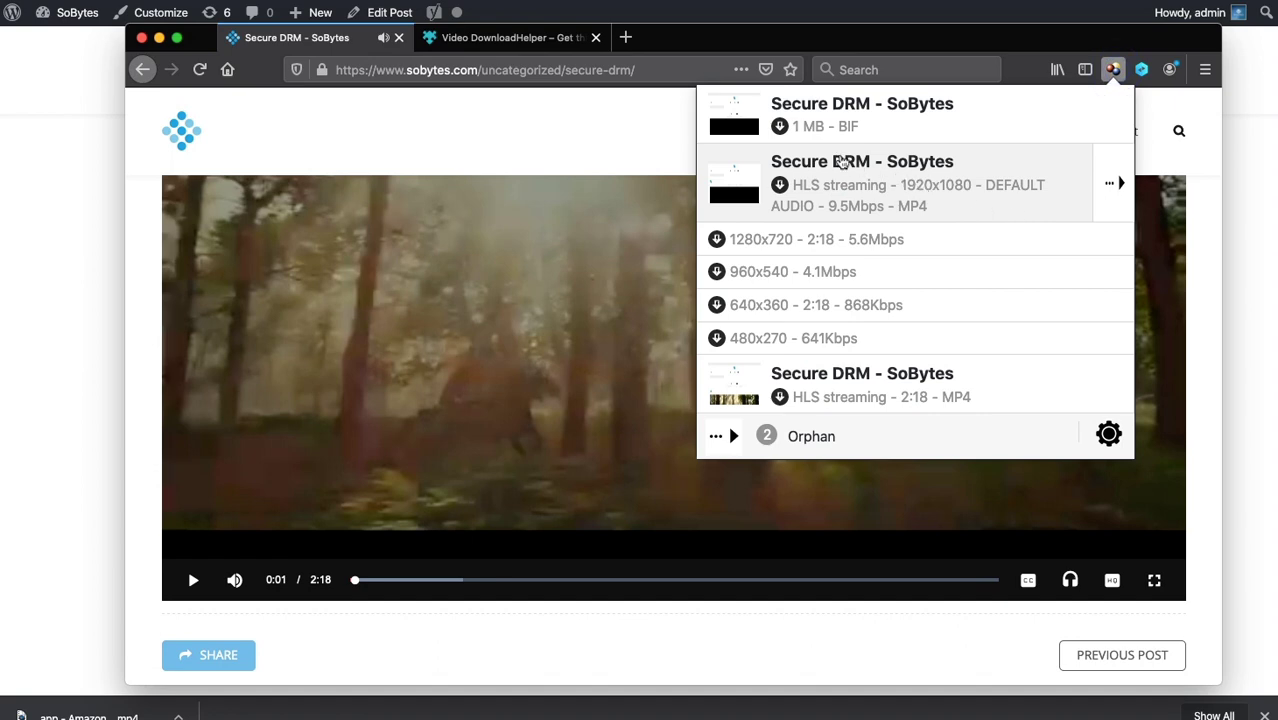
pyautogui.click(1113, 191)
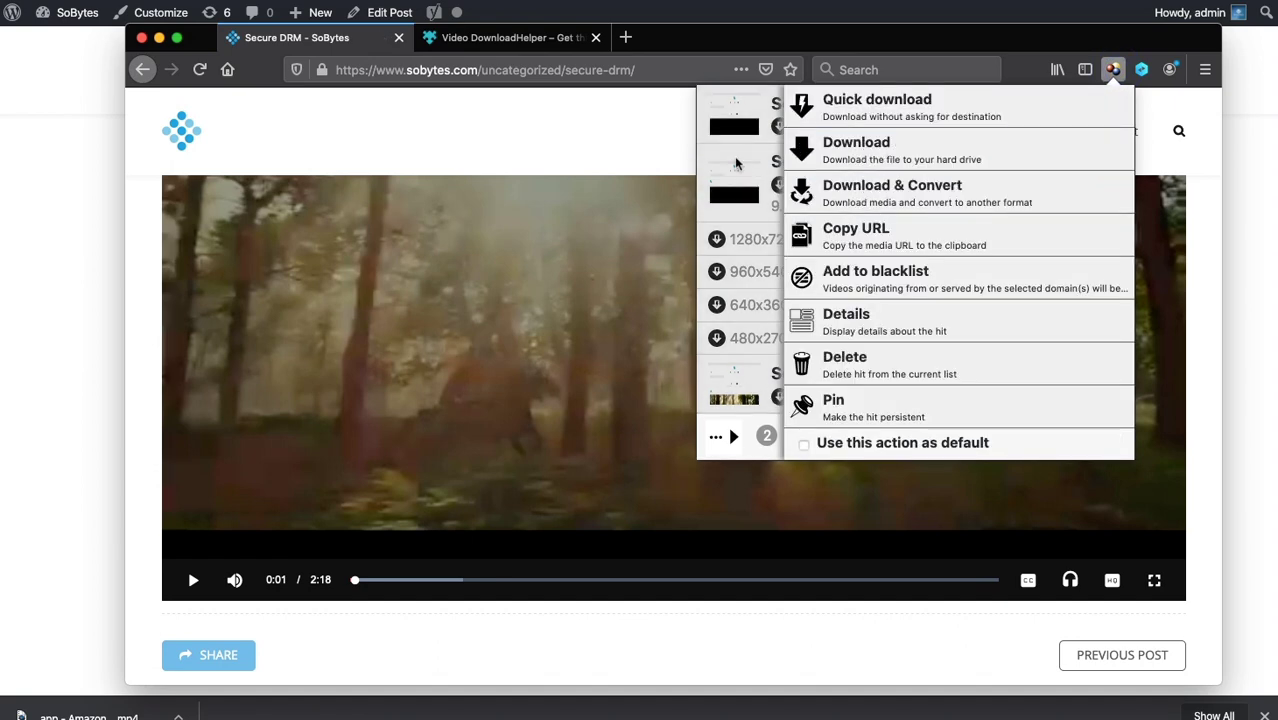
pyautogui.click(780, 190)
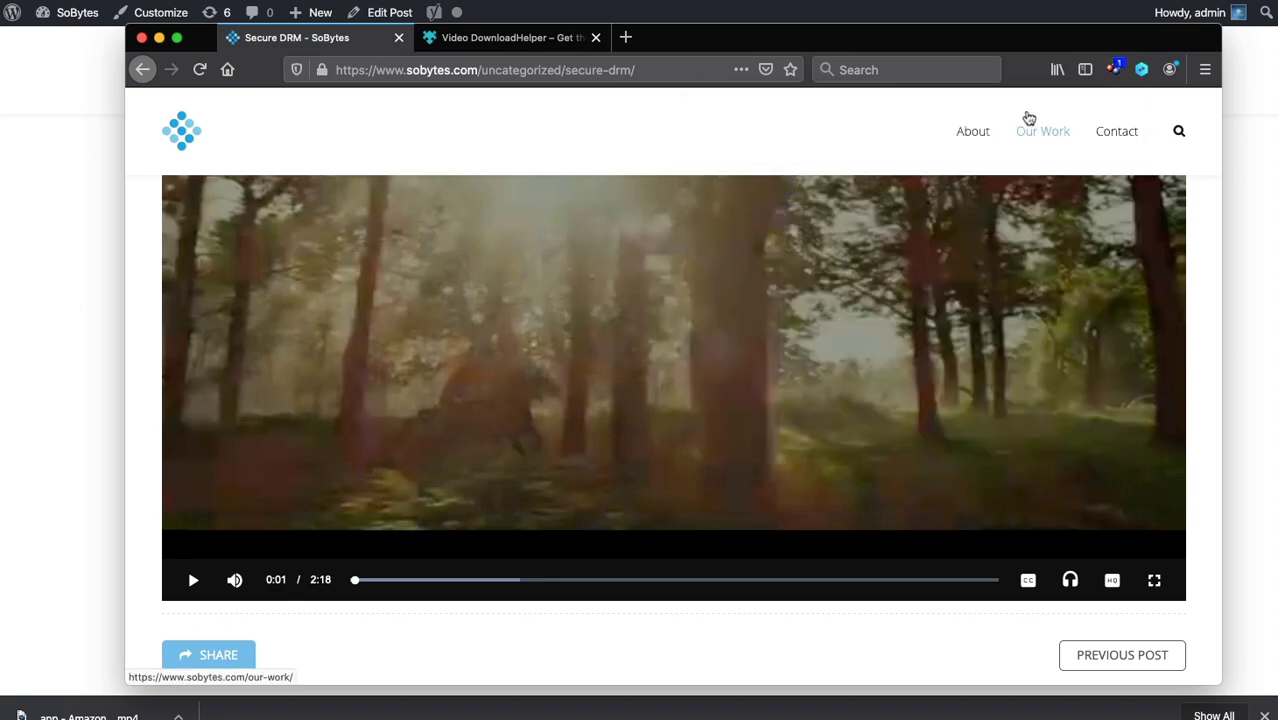
pyautogui.click(1114, 69)
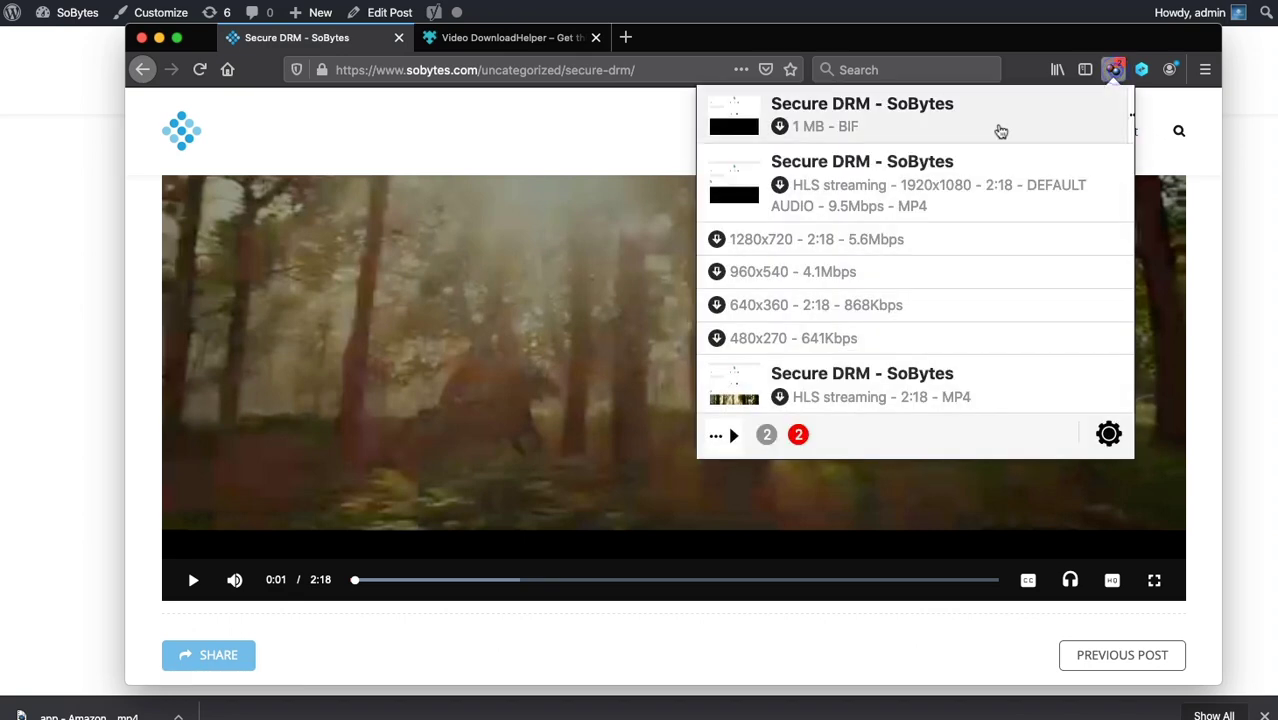
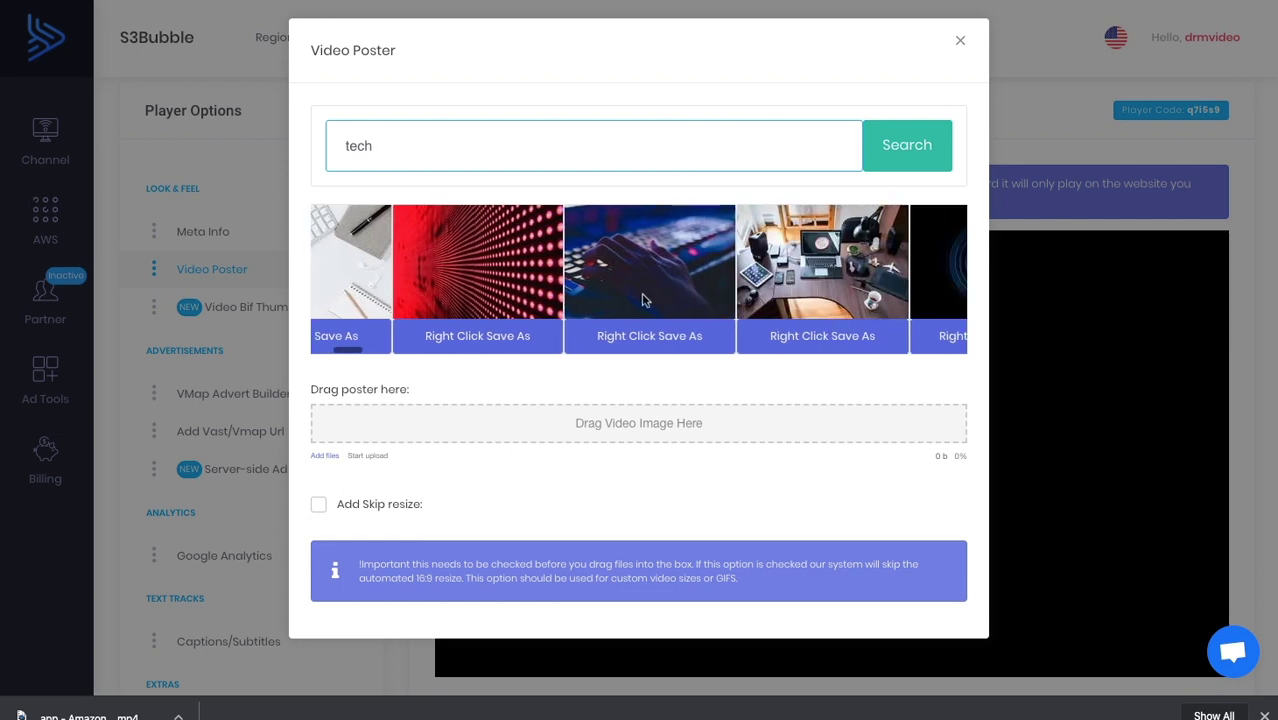
# In S3Bubble's Video Poster search results for tech, save the hand-on-keyboard image as pexels-photo-735911 in Downloads
pyautogui.rightClick(643, 332)
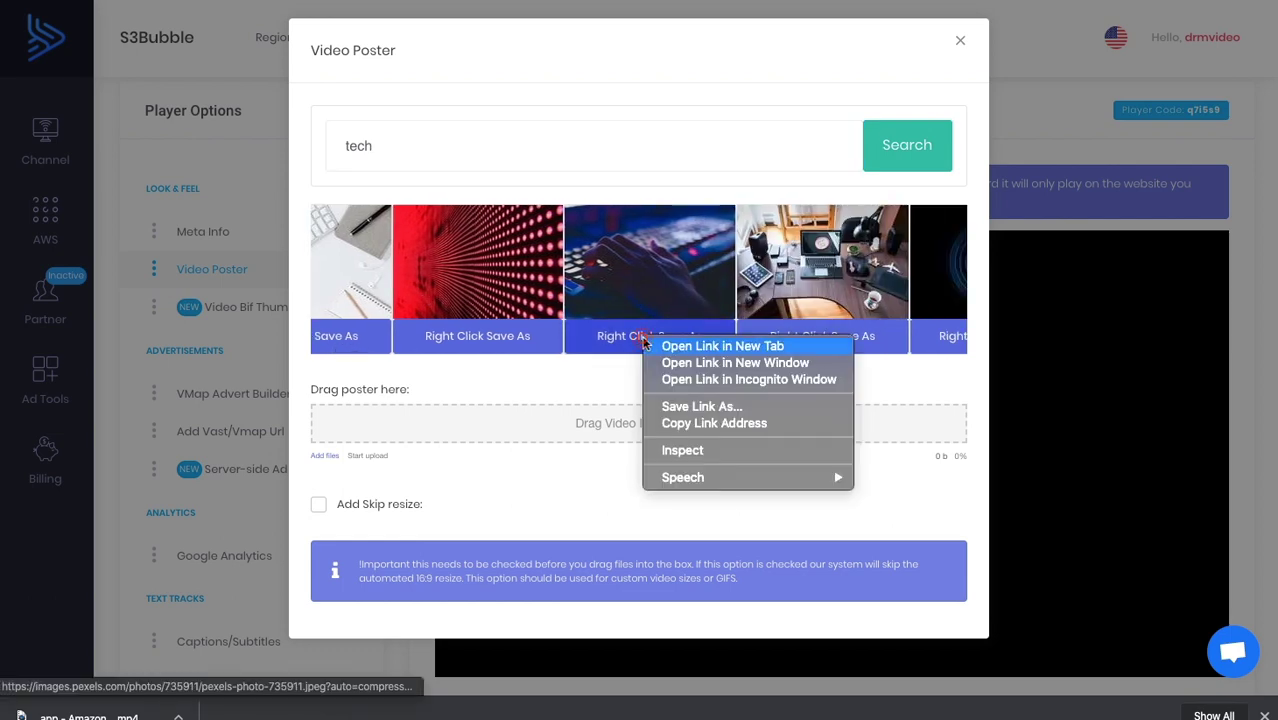
pyautogui.click(703, 404)
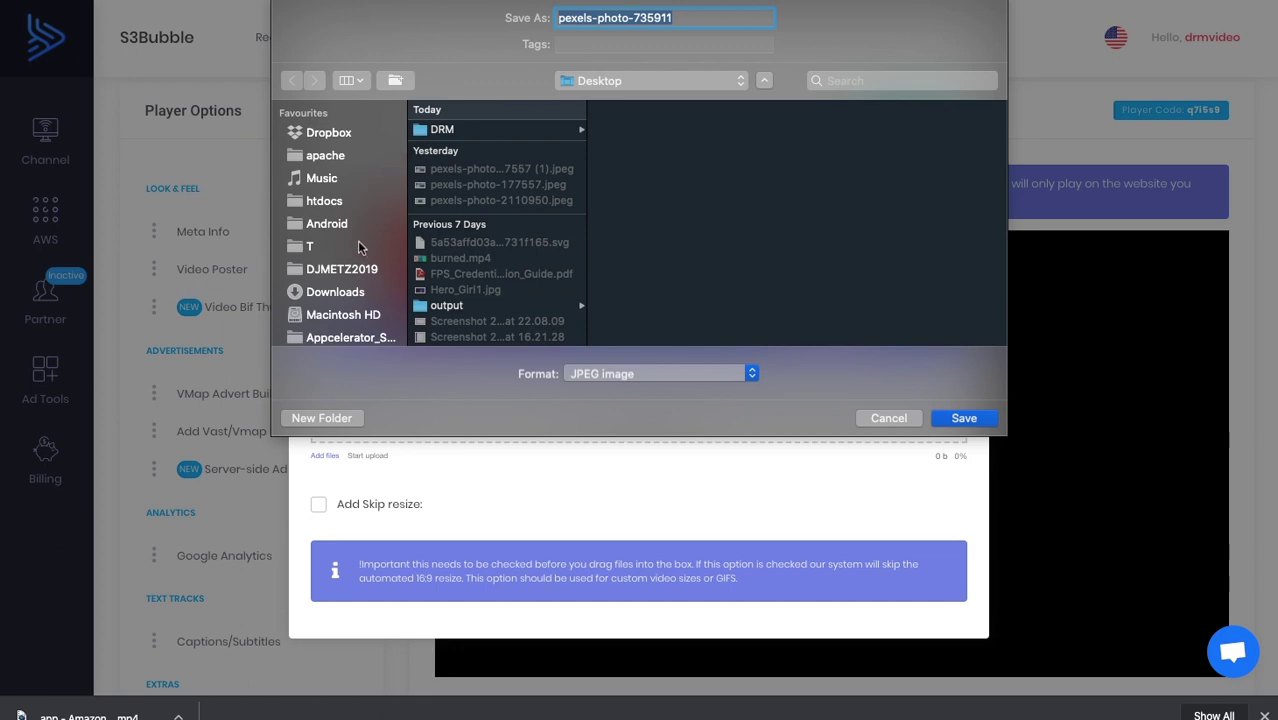
pyautogui.scroll(-3, 364, 229)
pyautogui.click(362, 228)
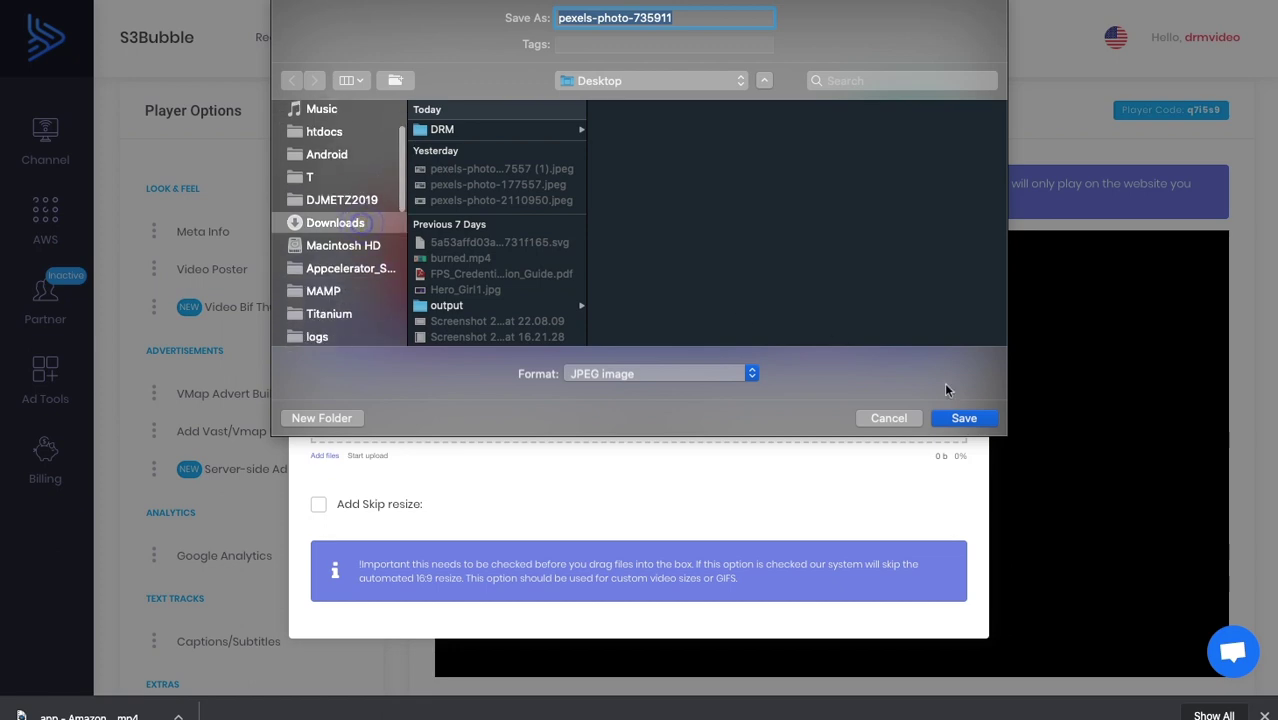
pyautogui.click(964, 418)
# Reopen the Video Poster settings and upload the downloaded pexels-photo-735911 image as the player's poster
pyautogui.click(959, 44)
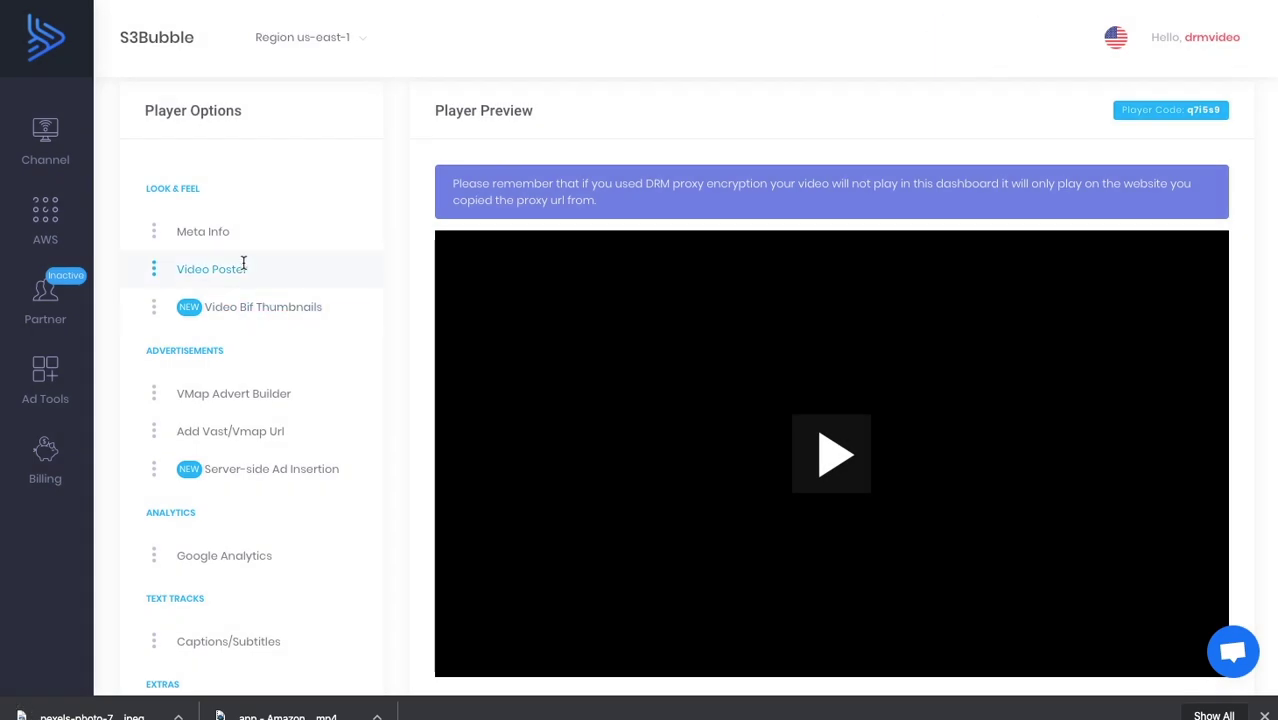
pyautogui.click(240, 268)
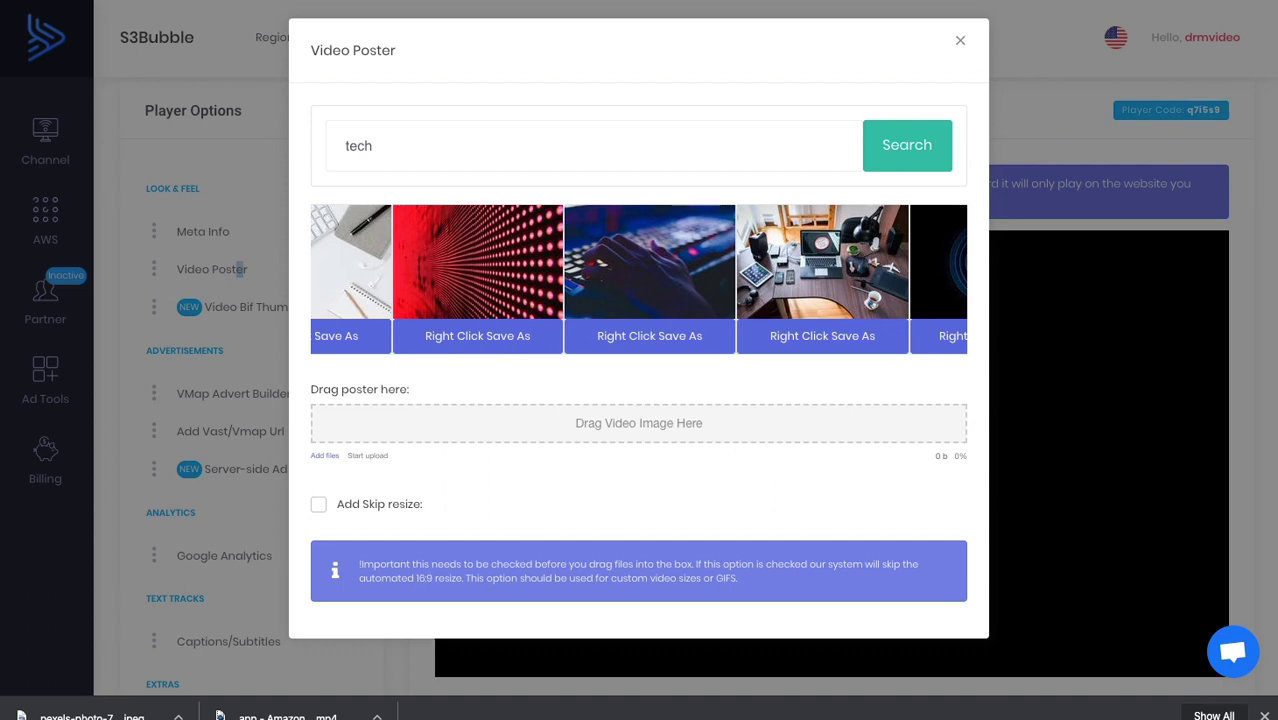
pyautogui.moveTo(90, 716); pyautogui.dragTo(563, 430)
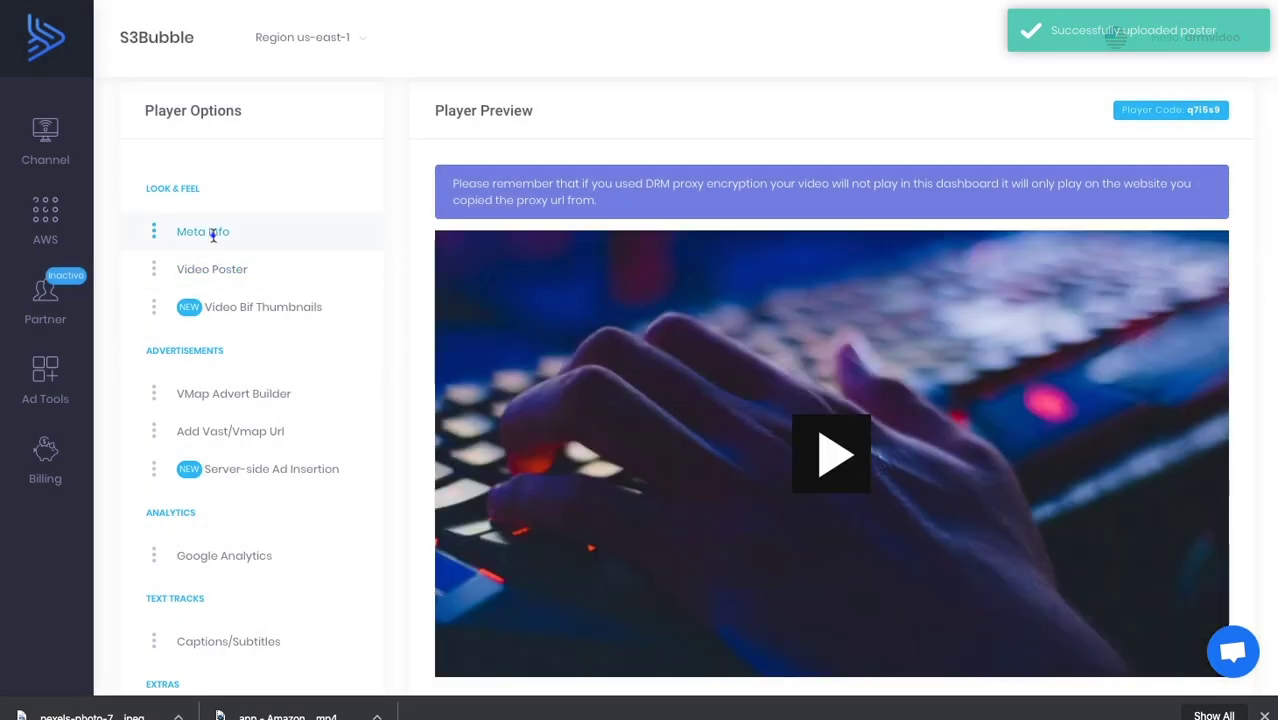
# Set the player's Meta Info to sub header You're watching, title Secure video and description Hope you enjoyed, and save
pyautogui.click(213, 233)
pyautogui.click(418, 148)
pyautogui.write("You're watching")
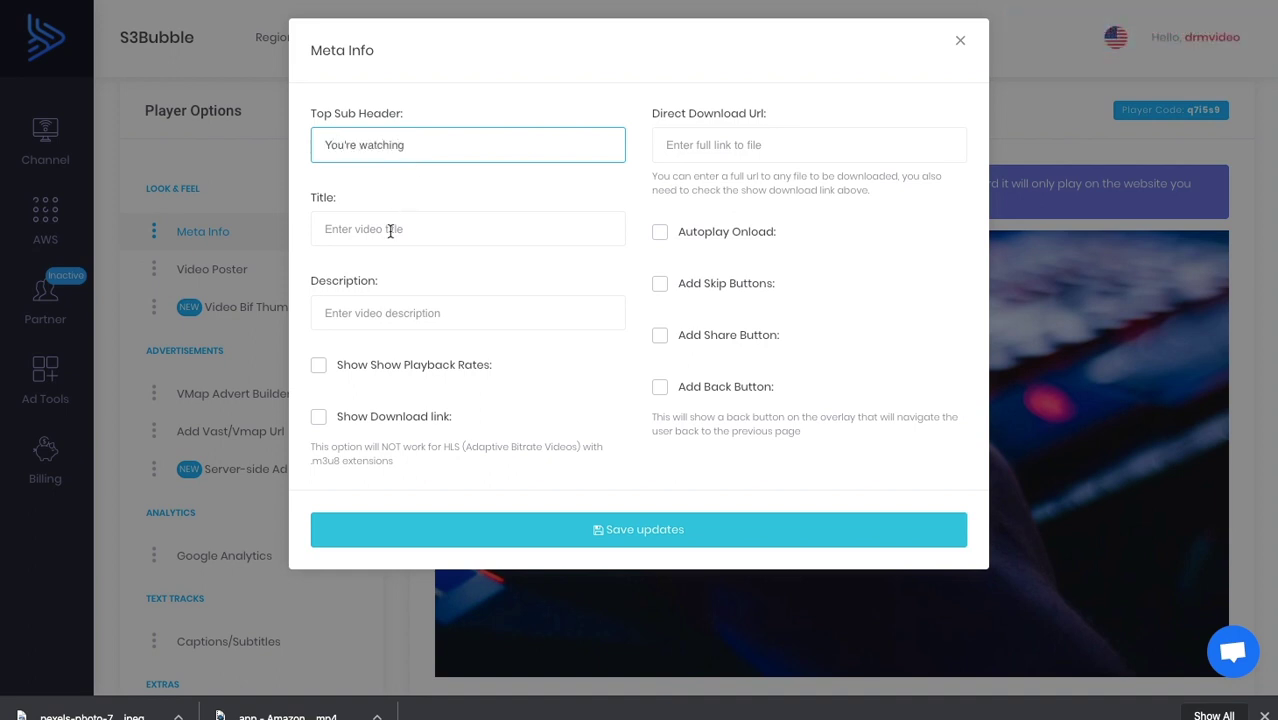
pyautogui.click(390, 231)
pyautogui.write('Secure video')
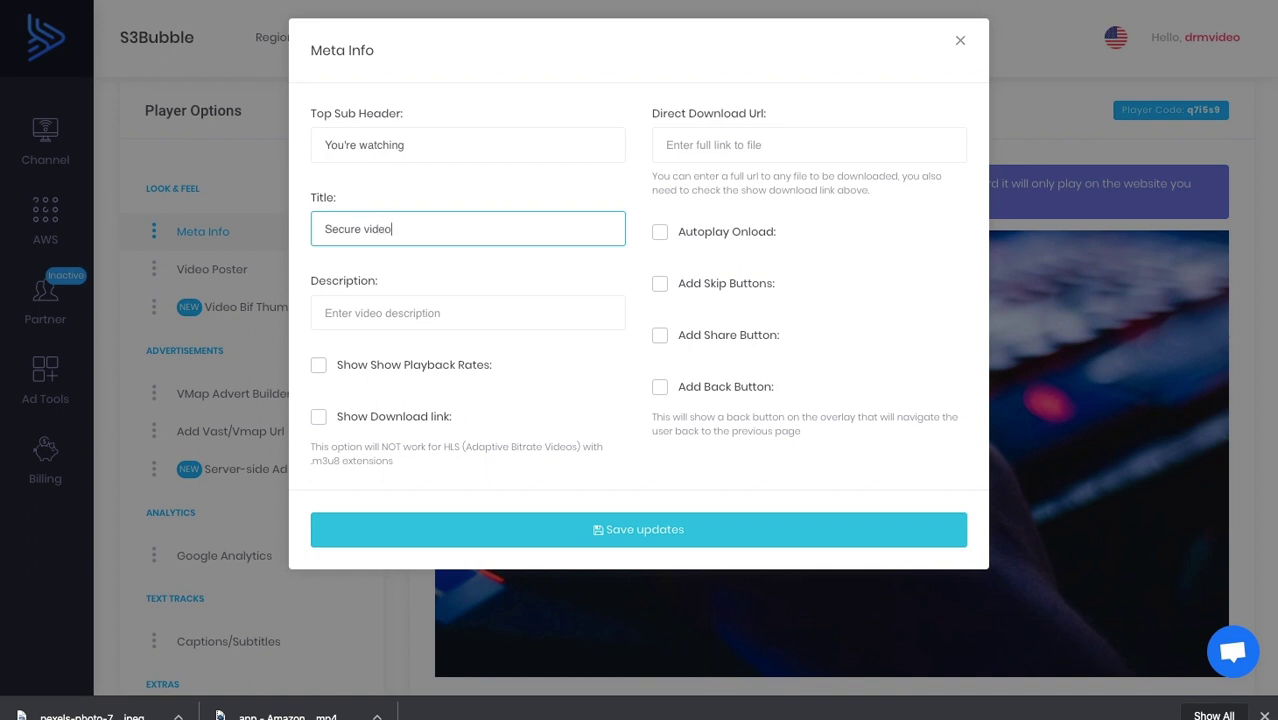
pyautogui.click(457, 322)
pyautogui.write('Hope you enjoyed')
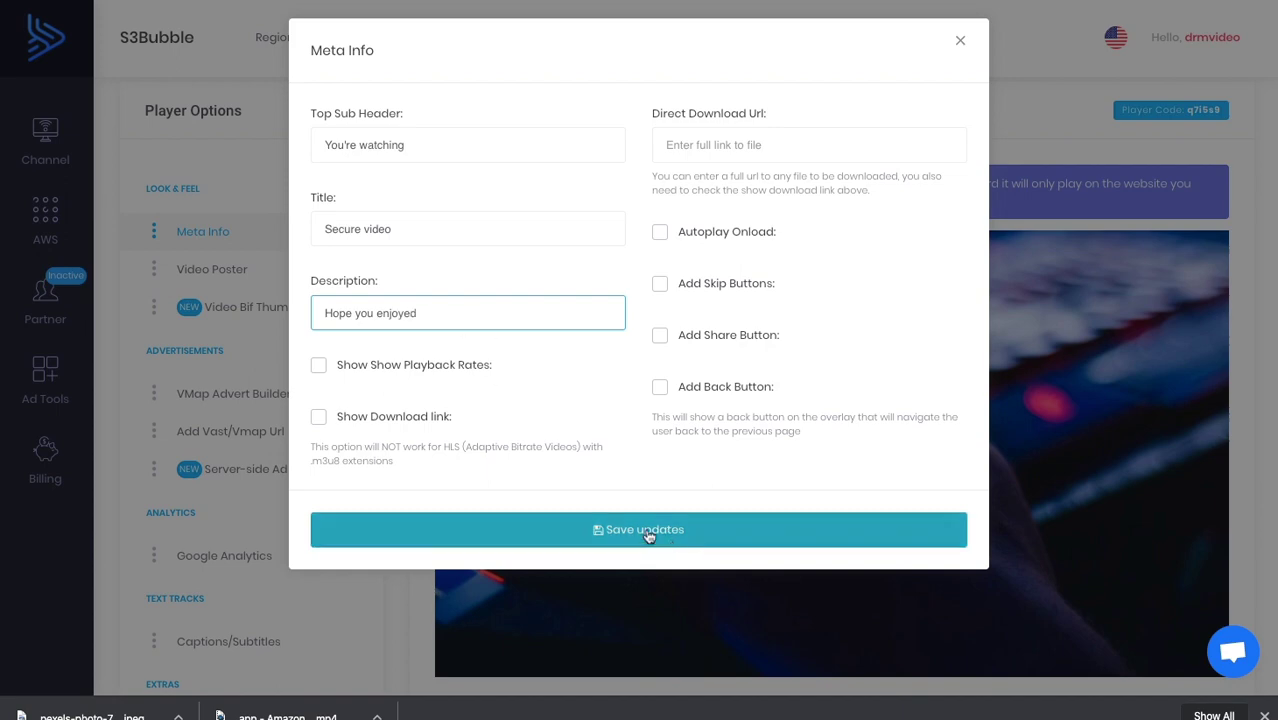
pyautogui.click(650, 531)
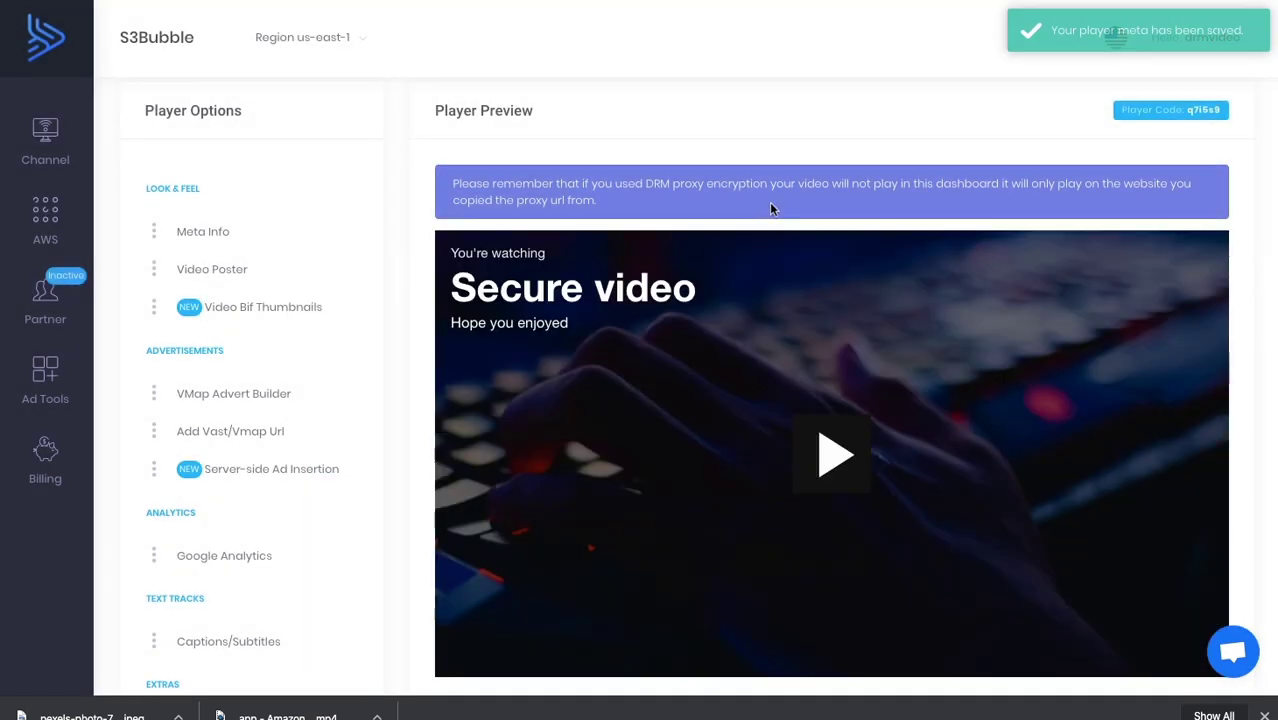
# Enable Show Playback Rates in the player's Meta Info and save the updates
pyautogui.click(192, 231)
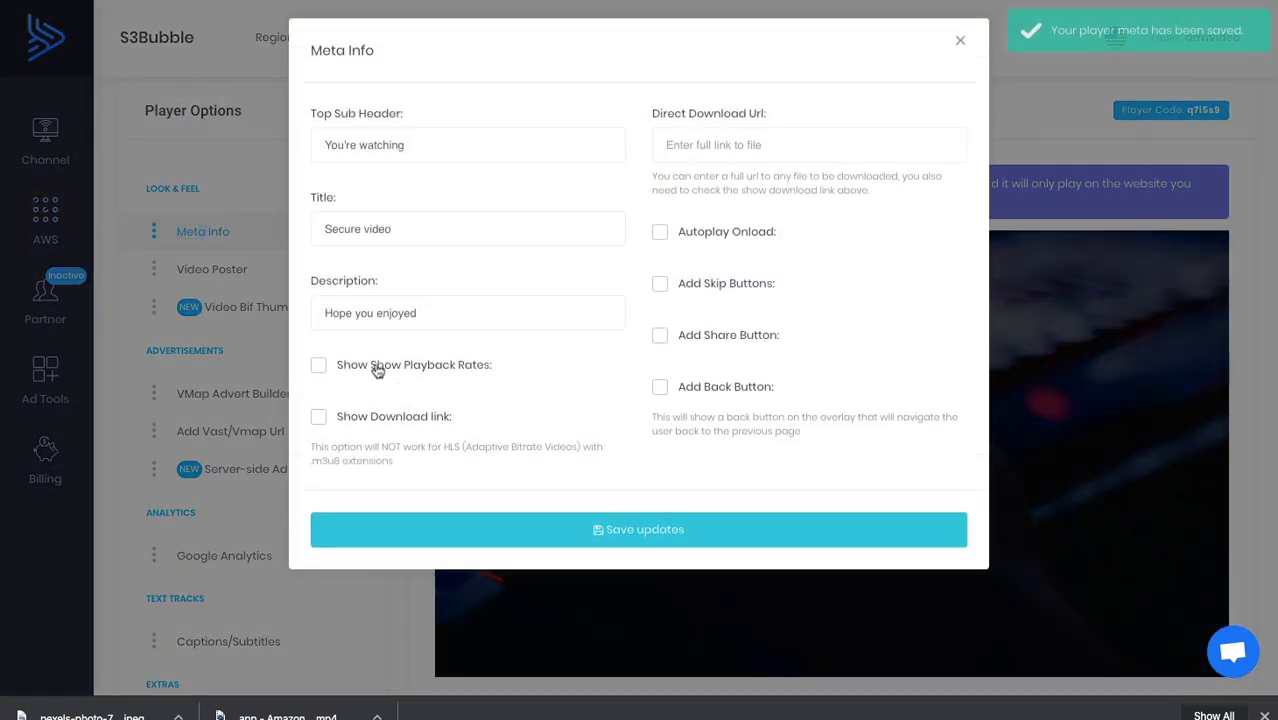
pyautogui.click(379, 368)
pyautogui.click(650, 530)
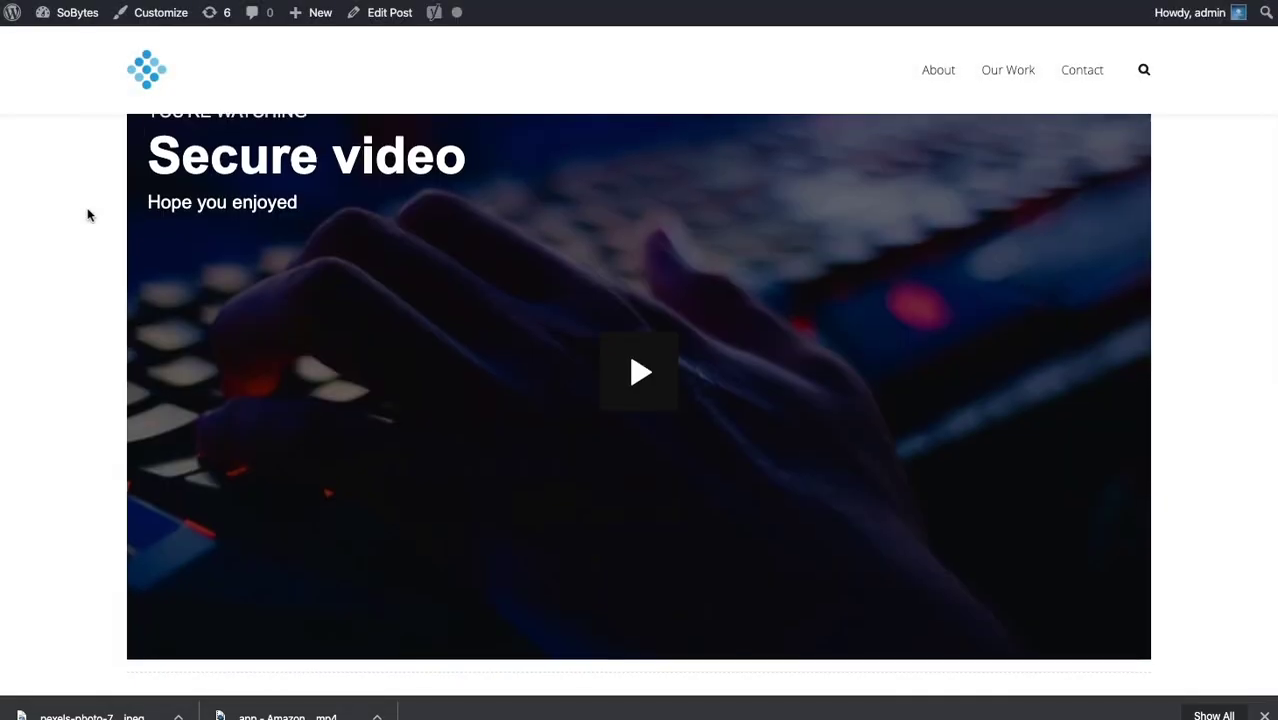
# Play the secured video on the published post with English captions selected, and pause it
pyautogui.scroll(-1, 87, 215)
pyautogui.click(600, 335)
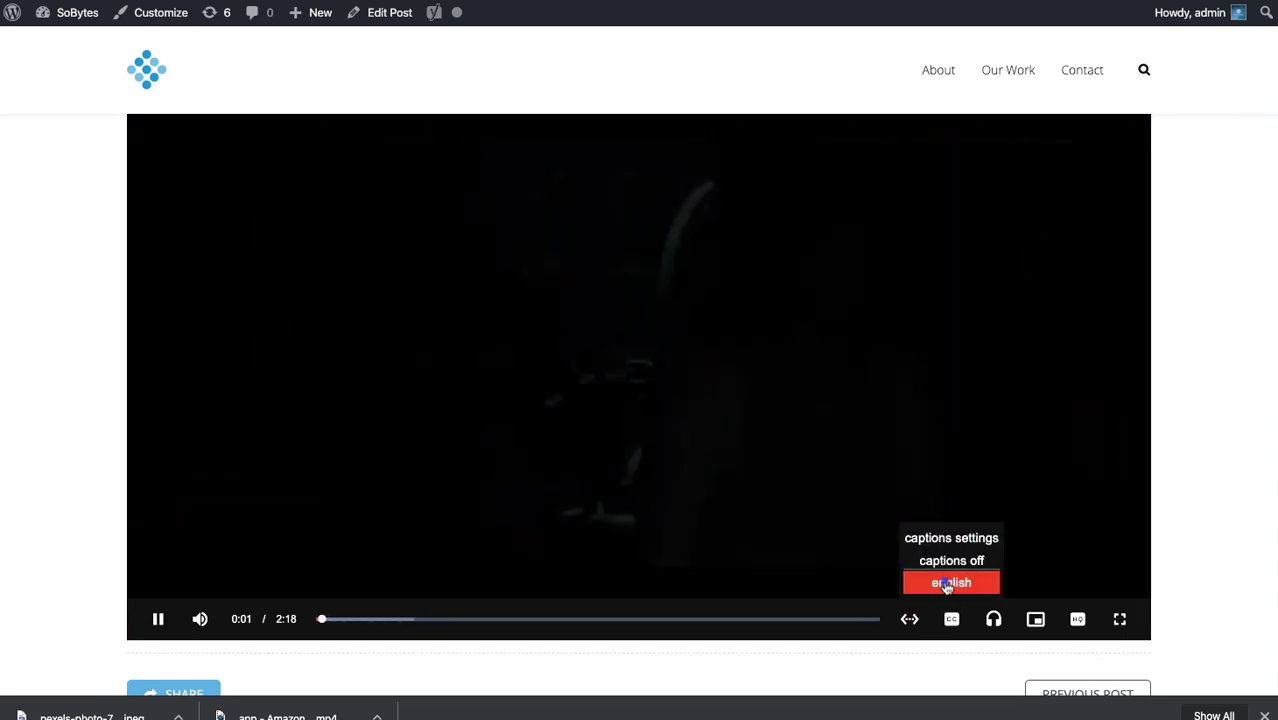
pyautogui.click(951, 582)
pyautogui.moveTo(1005, 646)
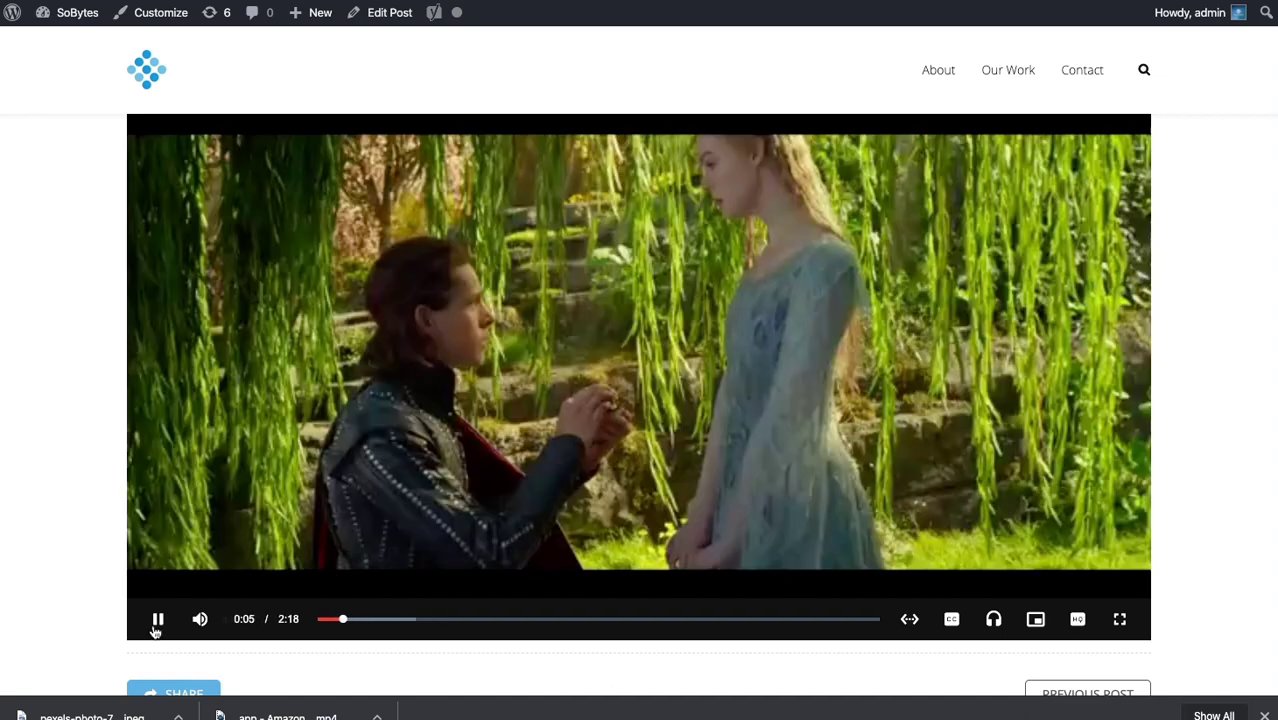
pyautogui.click(158, 619)
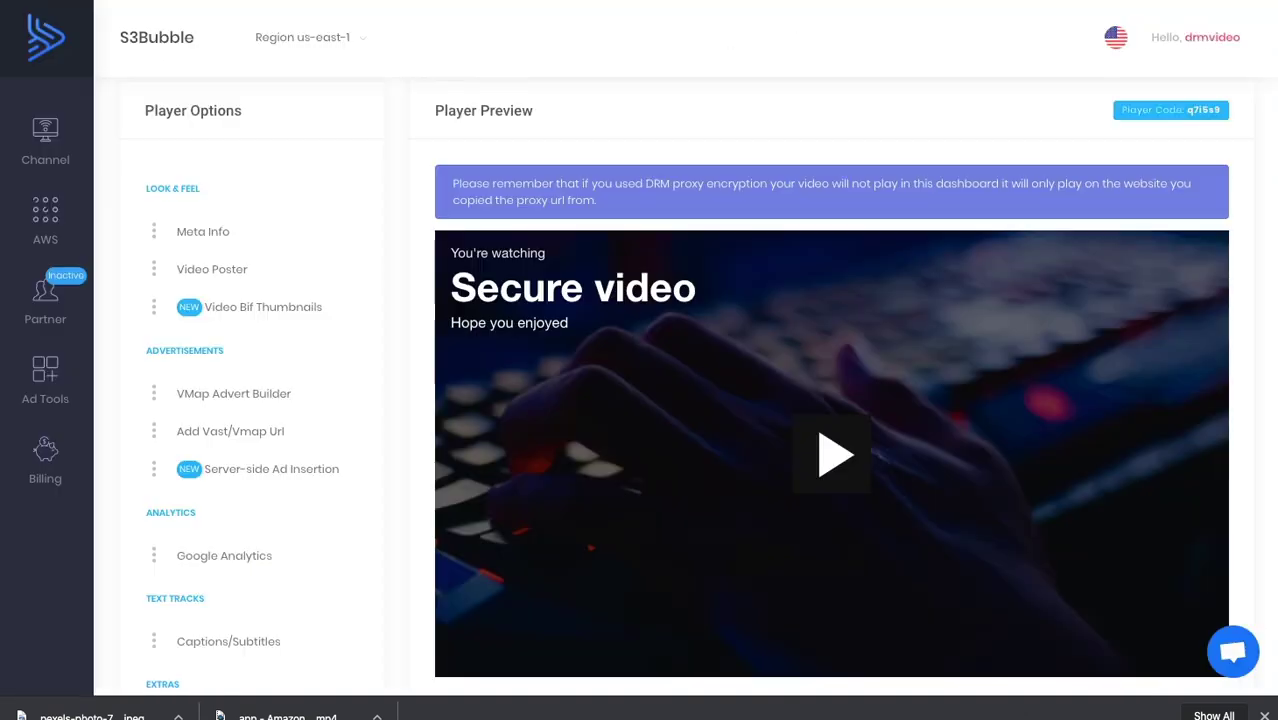
# Switch to S3Bubble and open the s3b-drm-storage-2020 bucket in the AWS storage service
pyautogui.moveTo(60, 215)
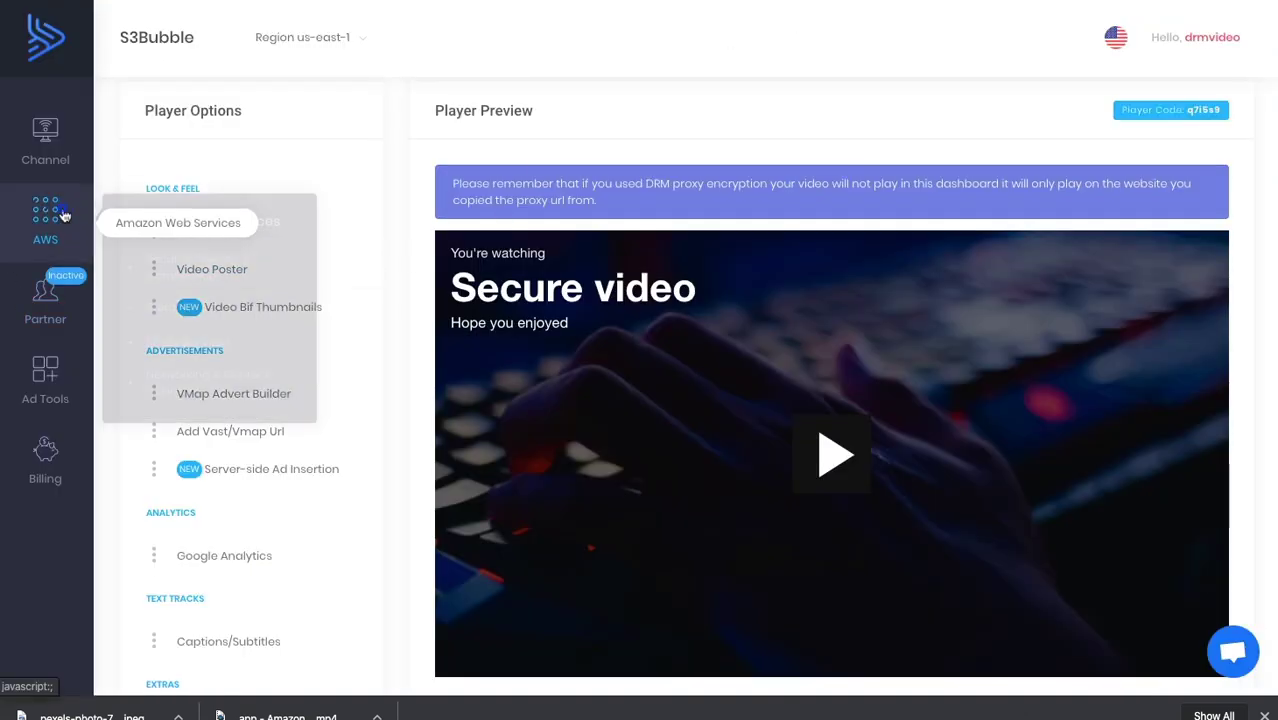
pyautogui.moveTo(250, 300)
pyautogui.click(412, 311)
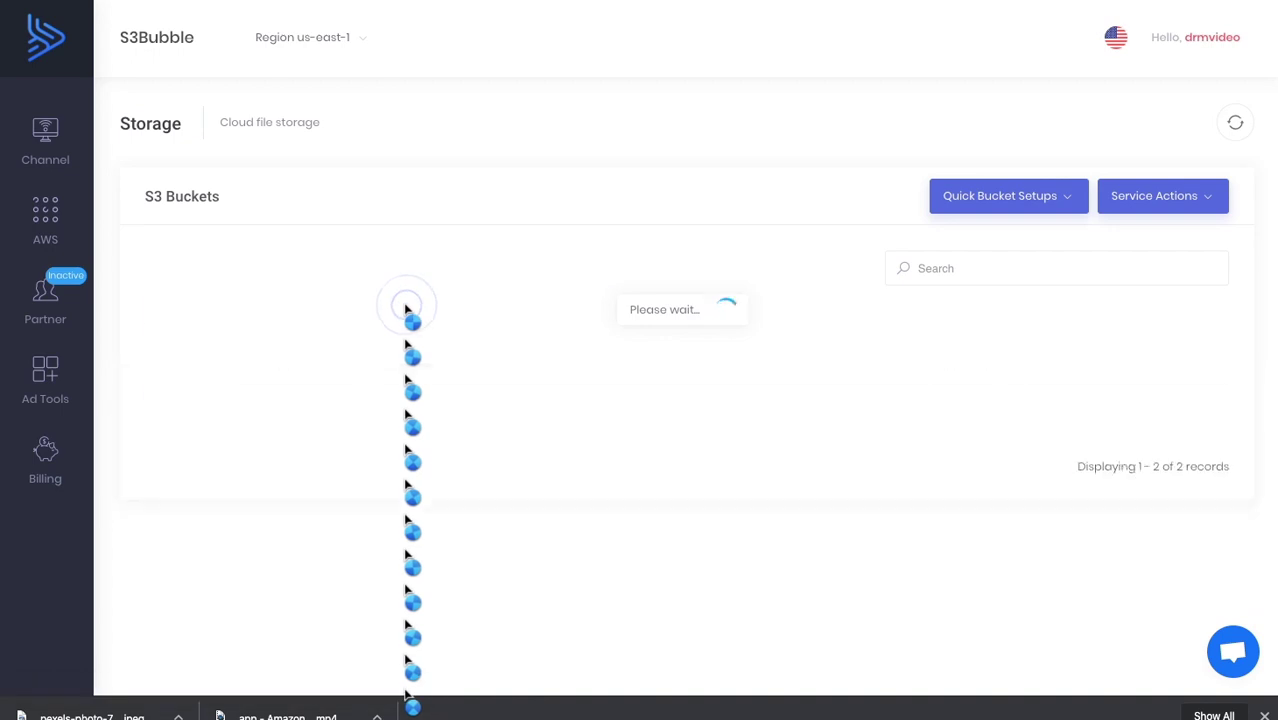
pyautogui.click(205, 408)
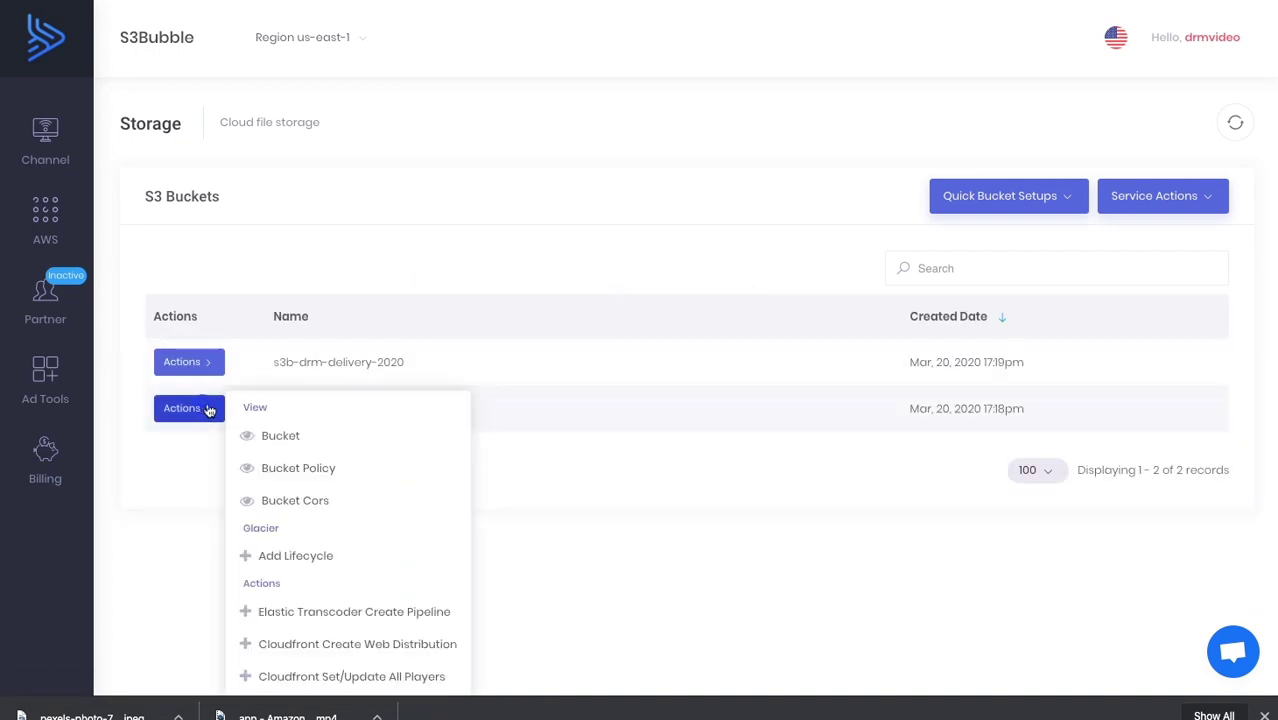
pyautogui.click(279, 434)
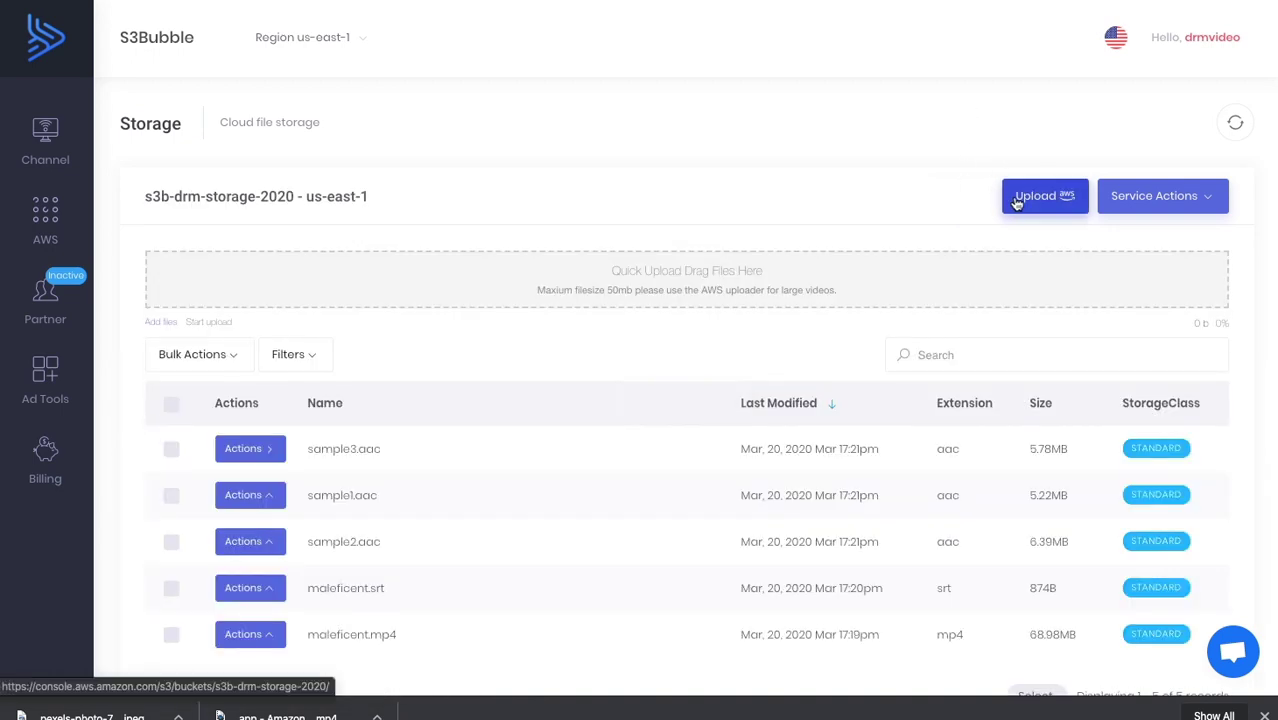
# Upload video-lemon.mp4 to the s3b-drm-storage-2020 bucket in the AWS console with Standard storage class, and refresh the S3Bubble file list
pyautogui.click(1012, 202)
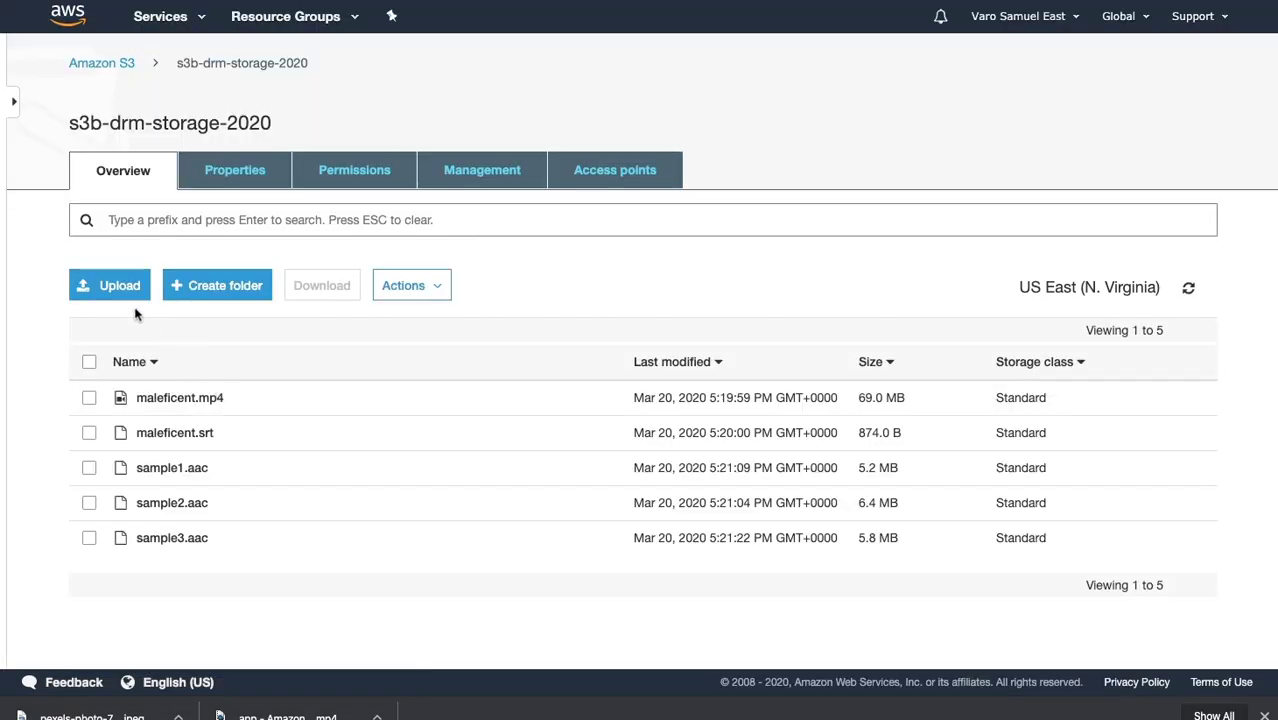
pyautogui.click(119, 285)
pyautogui.moveTo(20, 600); pyautogui.dragTo(445, 416)
pyautogui.click(1068, 607)
pyautogui.click(1068, 607)
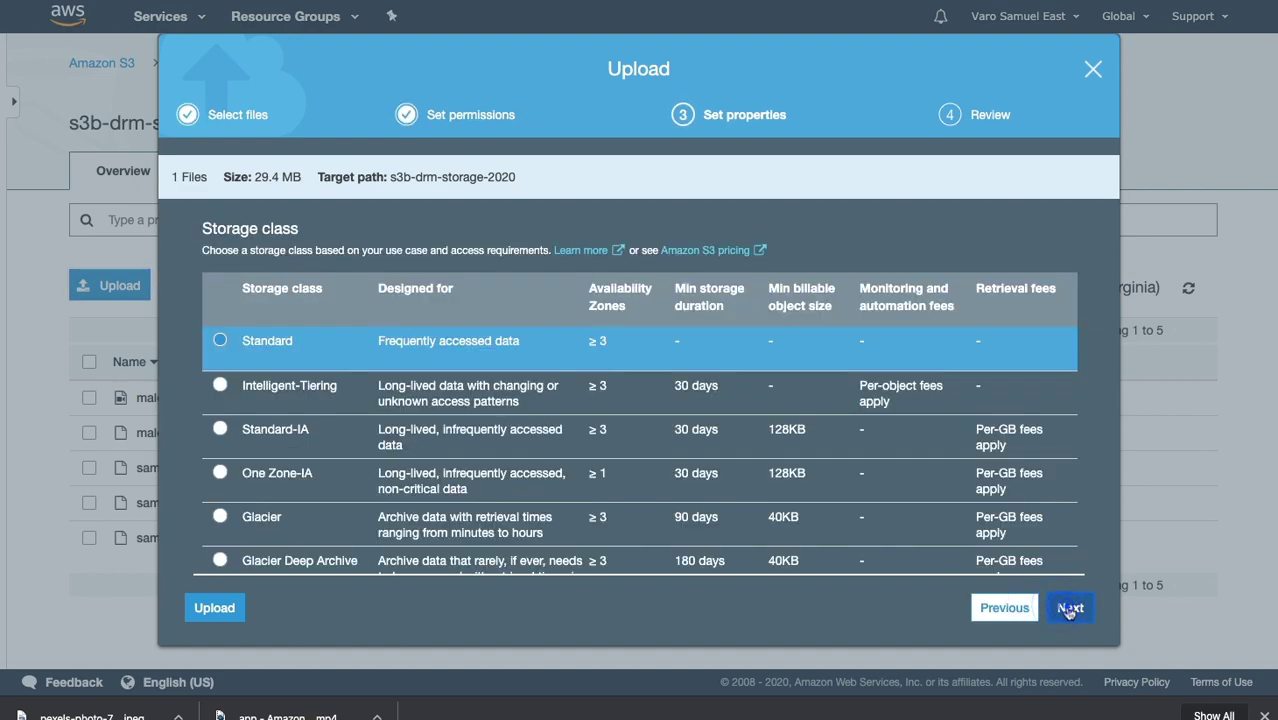
pyautogui.click(1068, 607)
pyautogui.click(1066, 607)
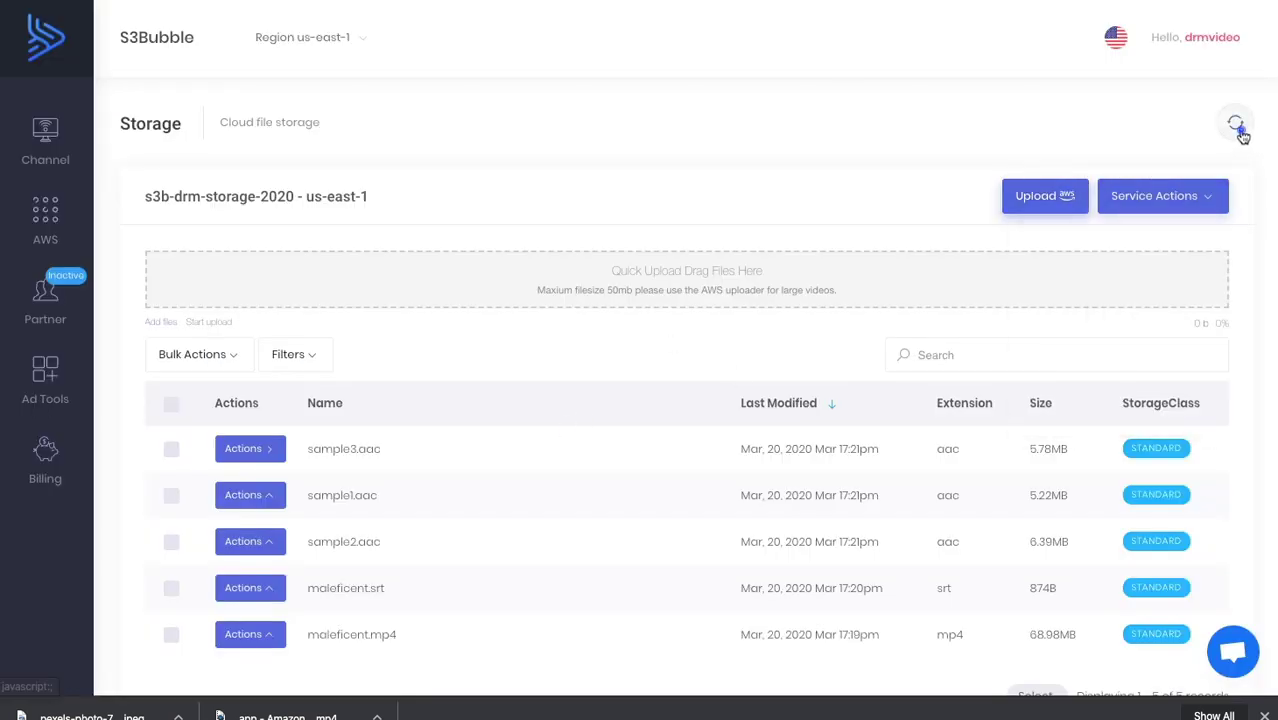
pyautogui.click(1239, 127)
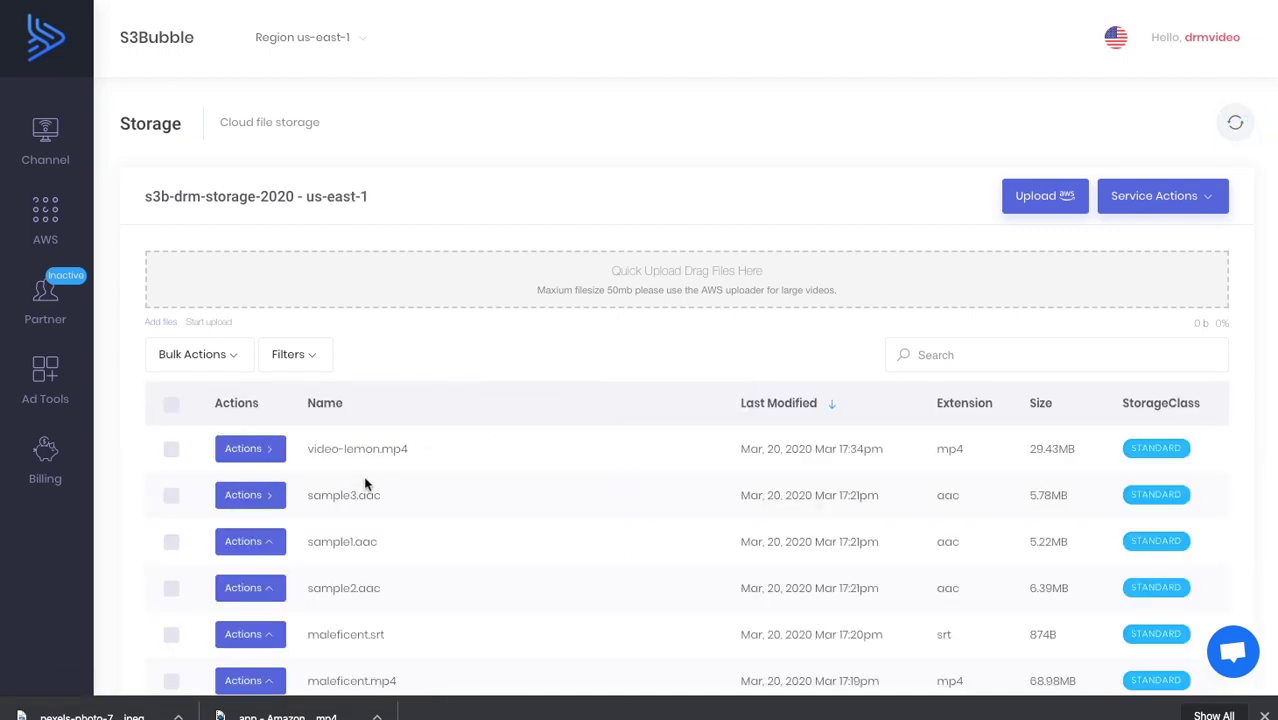
# Start a Media Convert Encoder job for video-lemon.mp4 and continue past Input and Processing without adding captions or audio
pyautogui.click(259, 456)
pyautogui.scroll(-2, 414, 542)
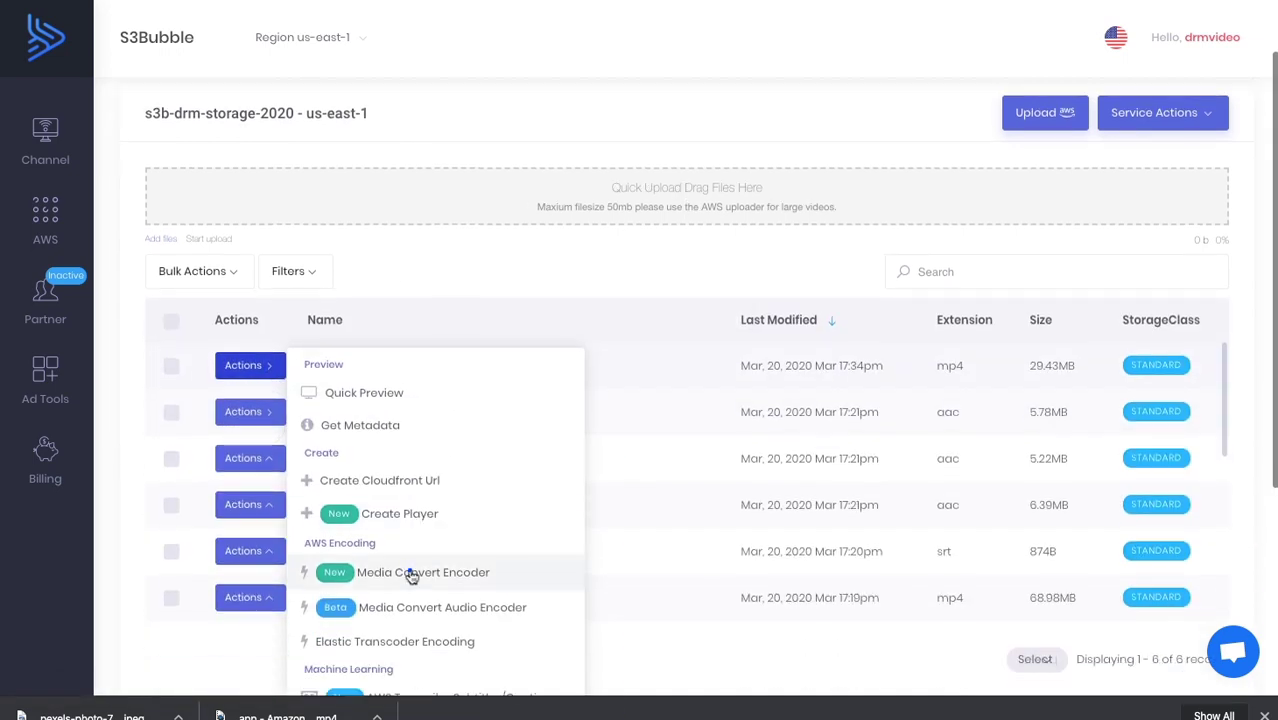
pyautogui.click(414, 573)
pyautogui.click(1135, 512)
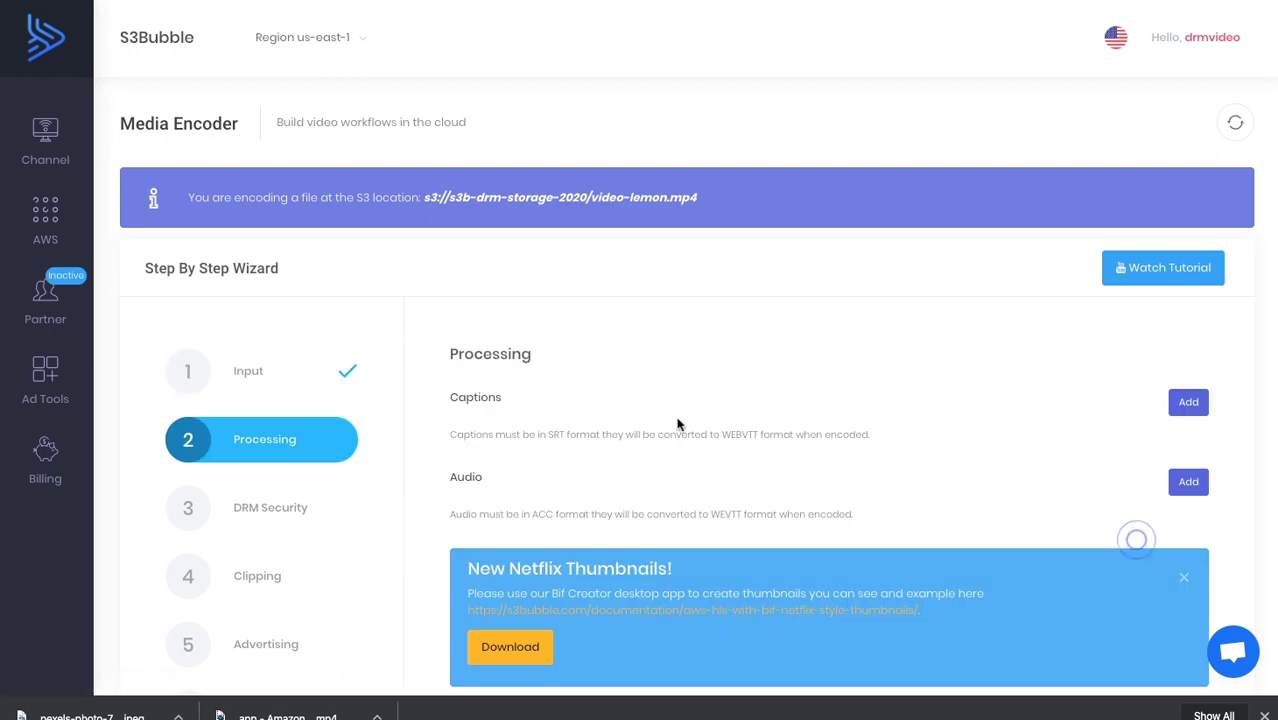
pyautogui.scroll(-2, 710, 430)
pyautogui.scroll(-1, 695, 426)
pyautogui.click(1066, 648)
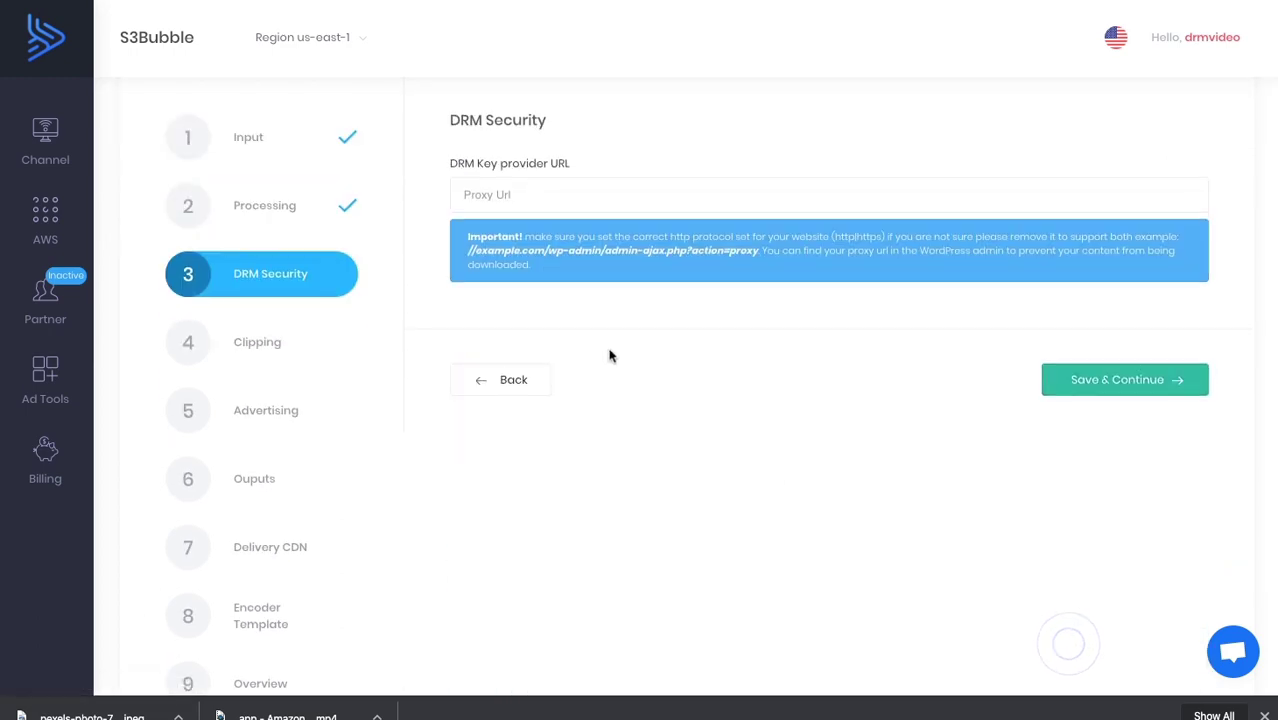
# Copy the proxy URL from the Secure DRM post's S3Bubble block in WordPress and save it as the encoding job's DRM Key provider URL
pyautogui.scroll(2, 600, 350)
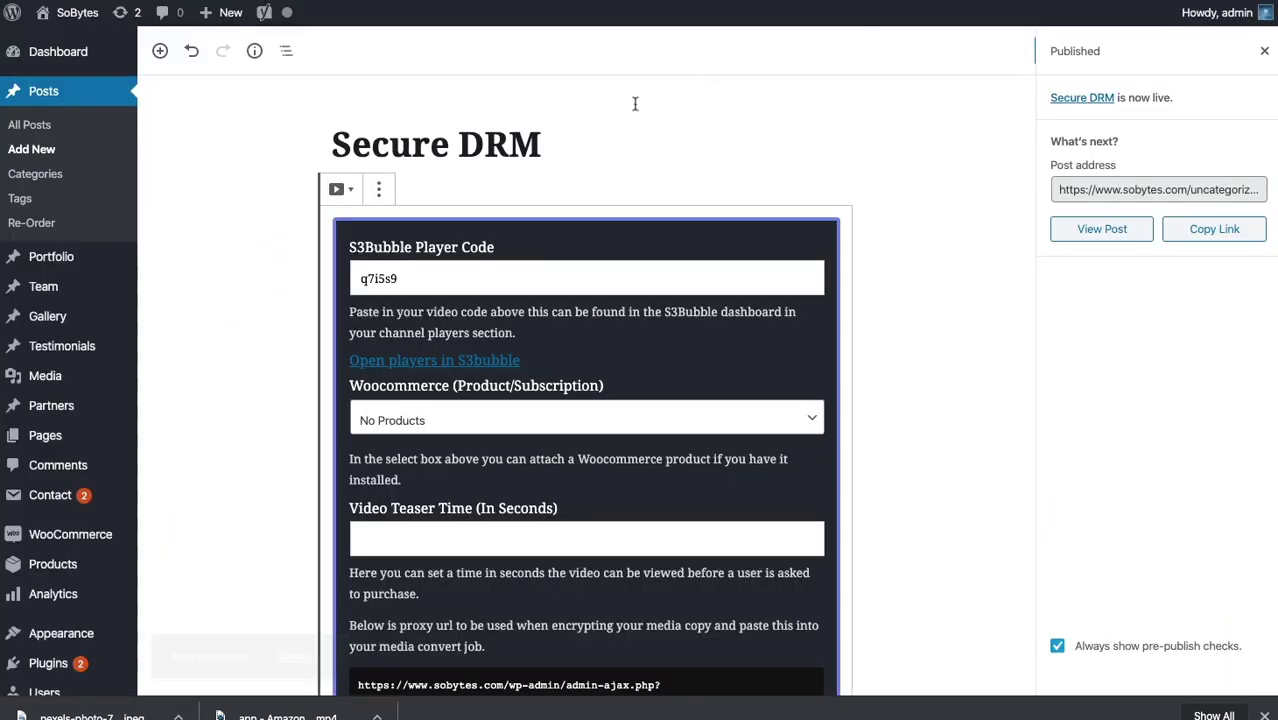
pyautogui.scroll(-2, 398, 401)
pyautogui.moveTo(358, 553); pyautogui.dragTo(698, 583)
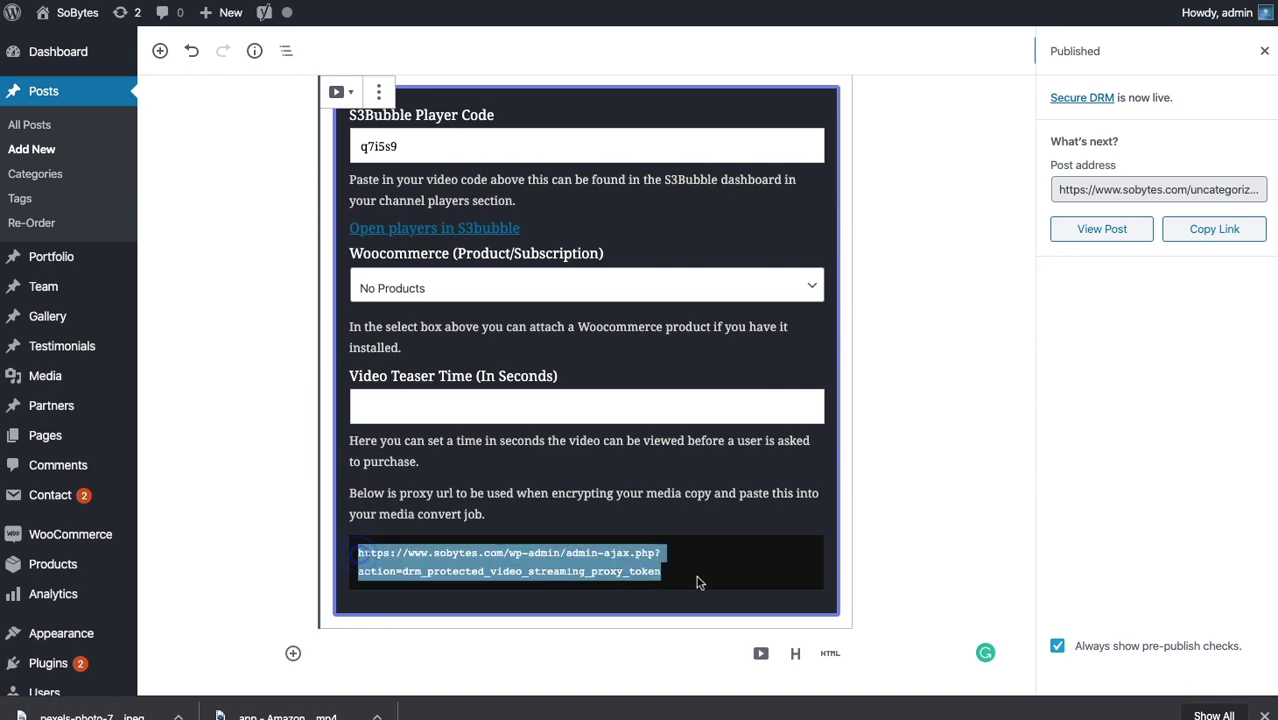
pyautogui.click(254, 568)
pyautogui.scroll(-5, 251, 557)
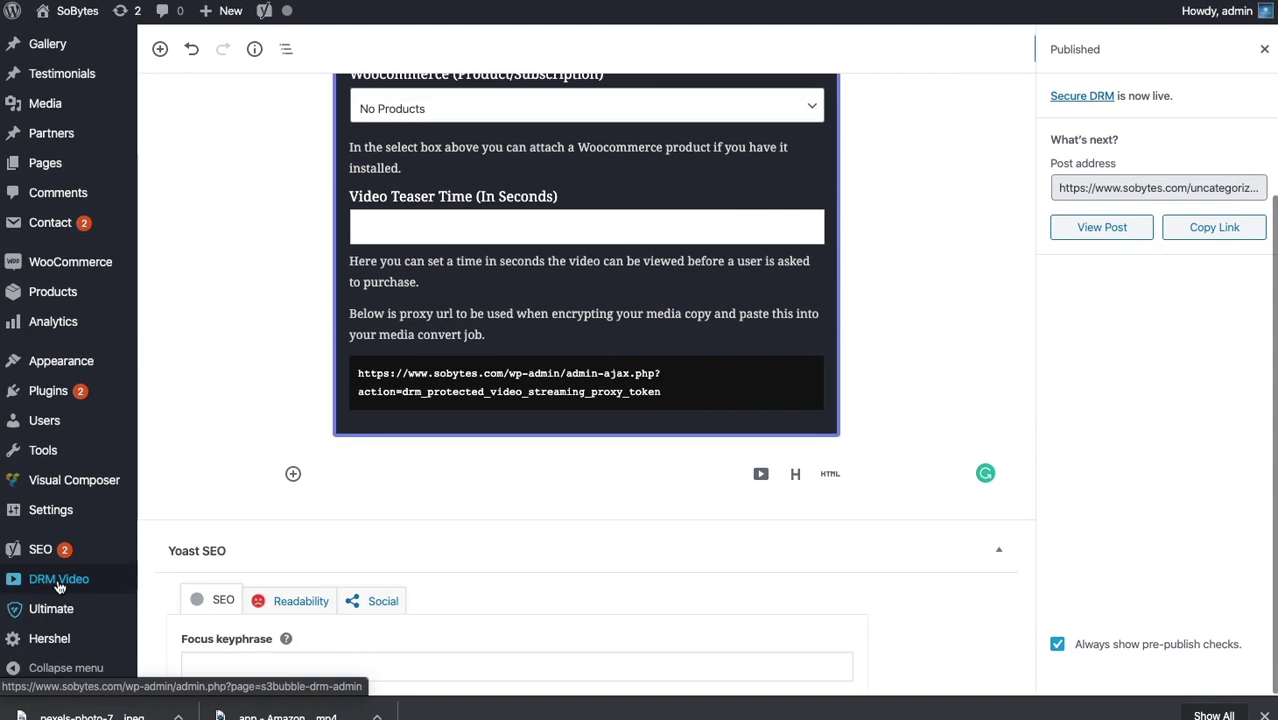
pyautogui.scroll(8, 499, 465)
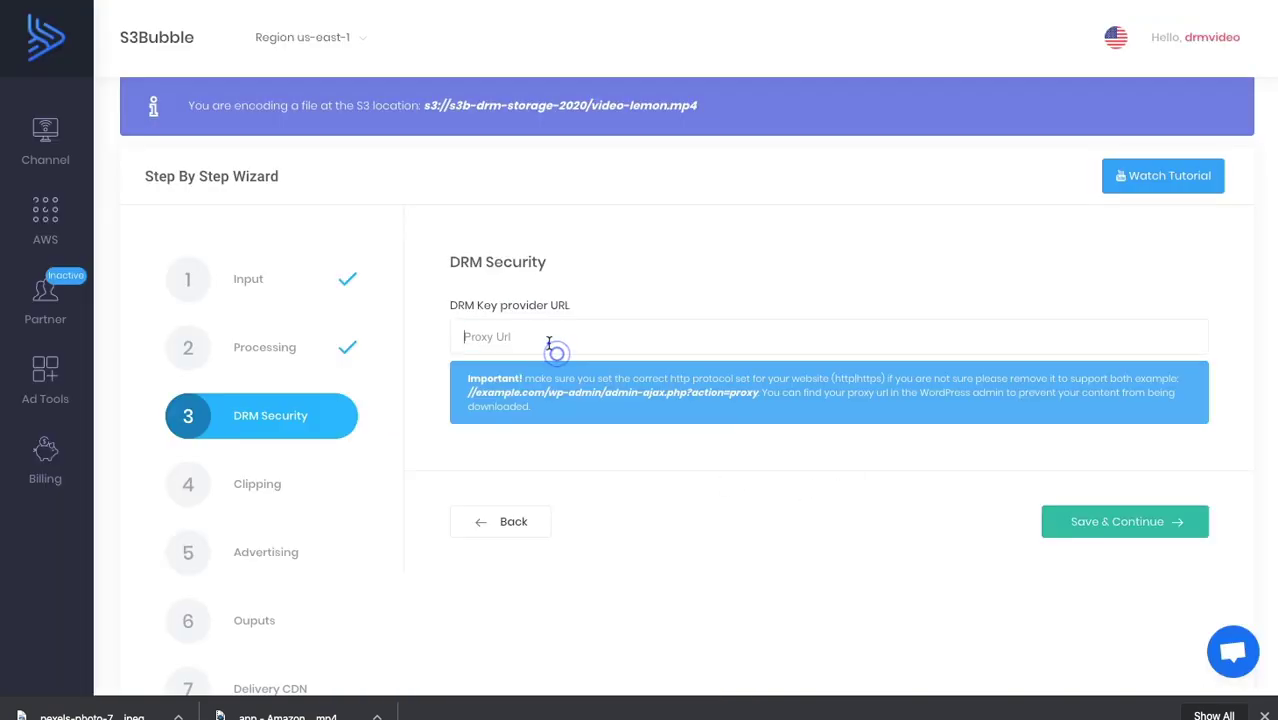
pyautogui.write('https://www.s3bubble.com/wp-admin/admin-ajax.php?action=drm_protected_video_streaming_proxy_token')
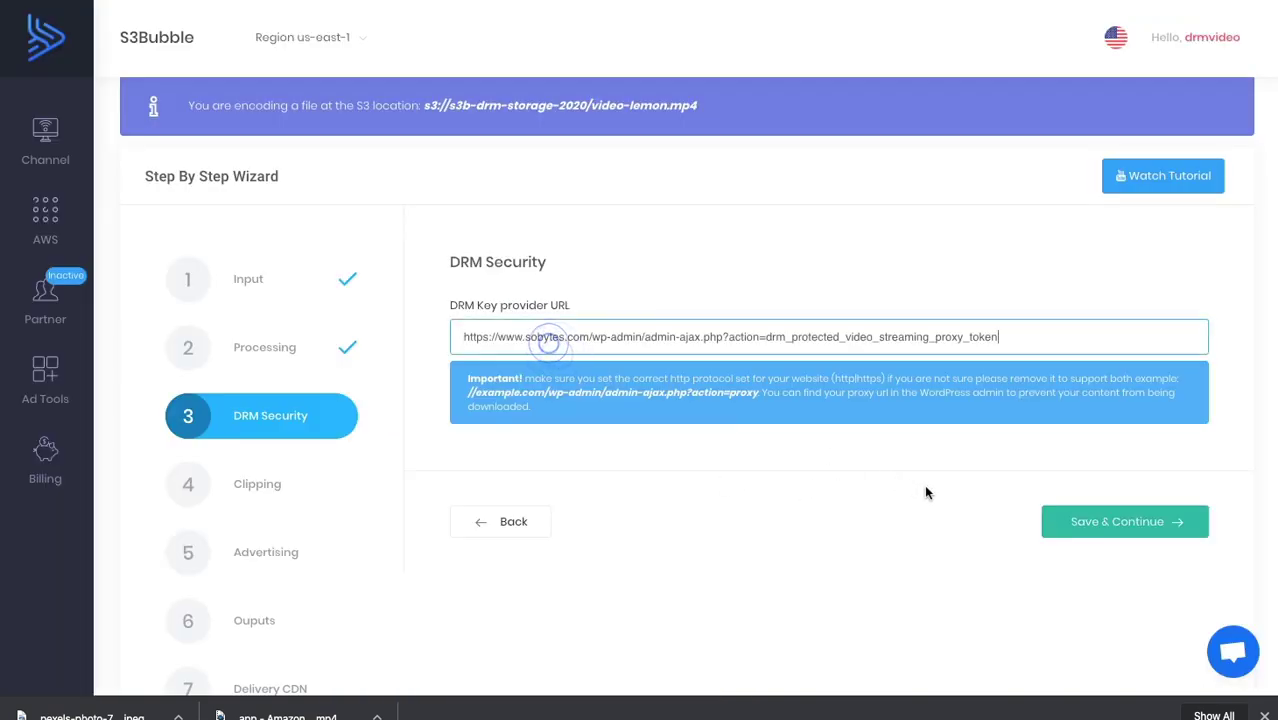
pyautogui.click(1093, 522)
# Continue past the job's Clipping and Advertising stages, leaving the timecodes and Vmap Url blank
pyautogui.scroll(-5, 1014, 475)
pyautogui.scroll(-4, 1090, 534)
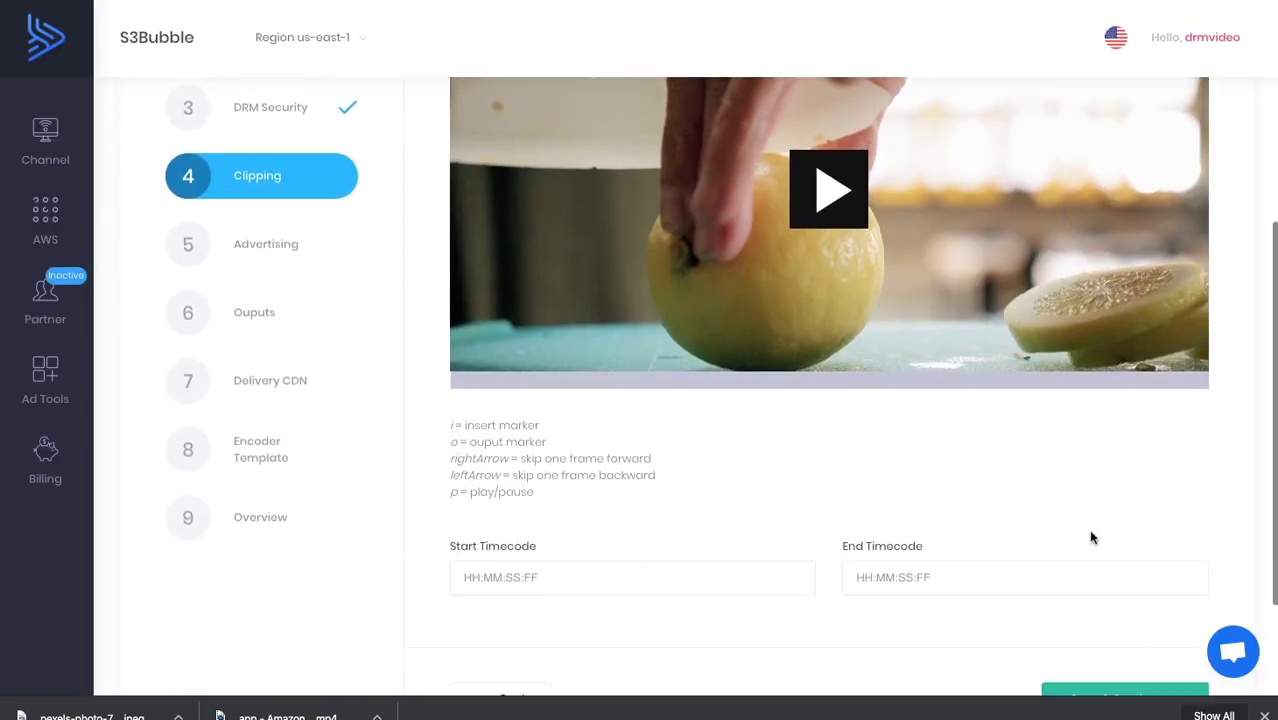
pyautogui.click(1093, 534)
pyautogui.scroll(3, 1085, 450)
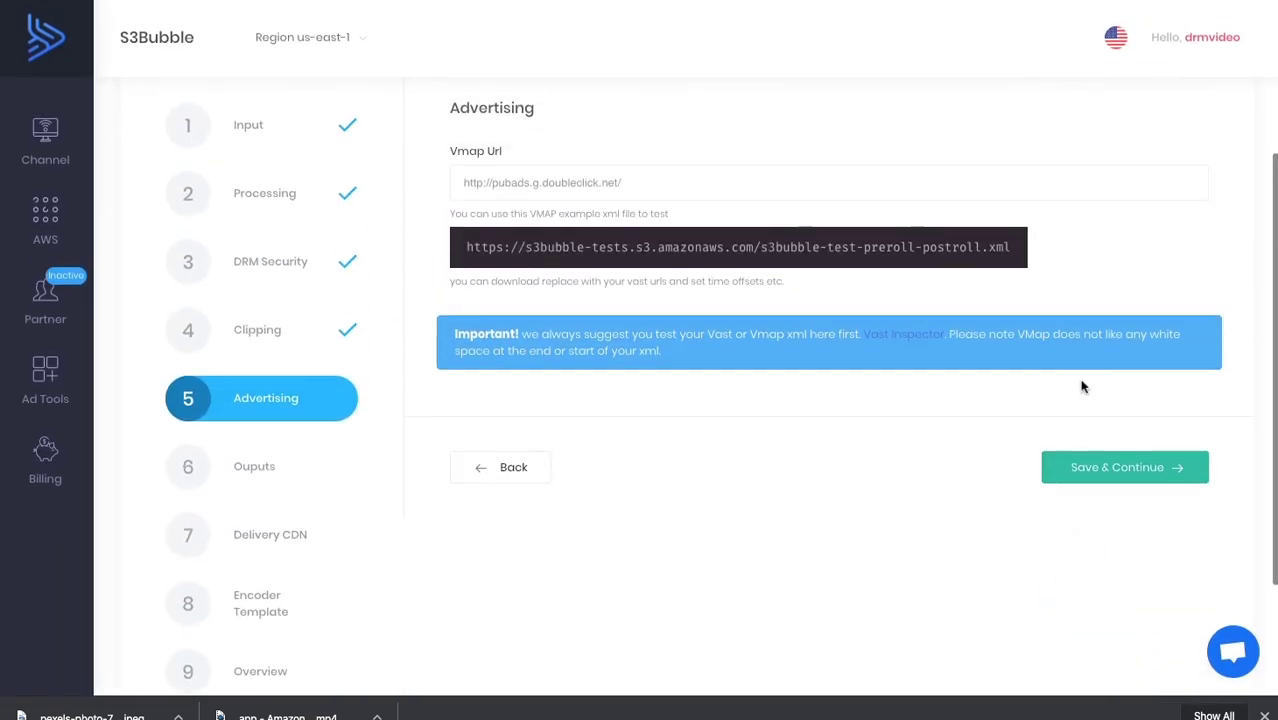
pyautogui.click(1117, 467)
# Output the job to s3b-drm-delivery-2020 in a random ID folder and deliver it through the d2djtux29y33us.cloudfront.net distribution
pyautogui.click(533, 184)
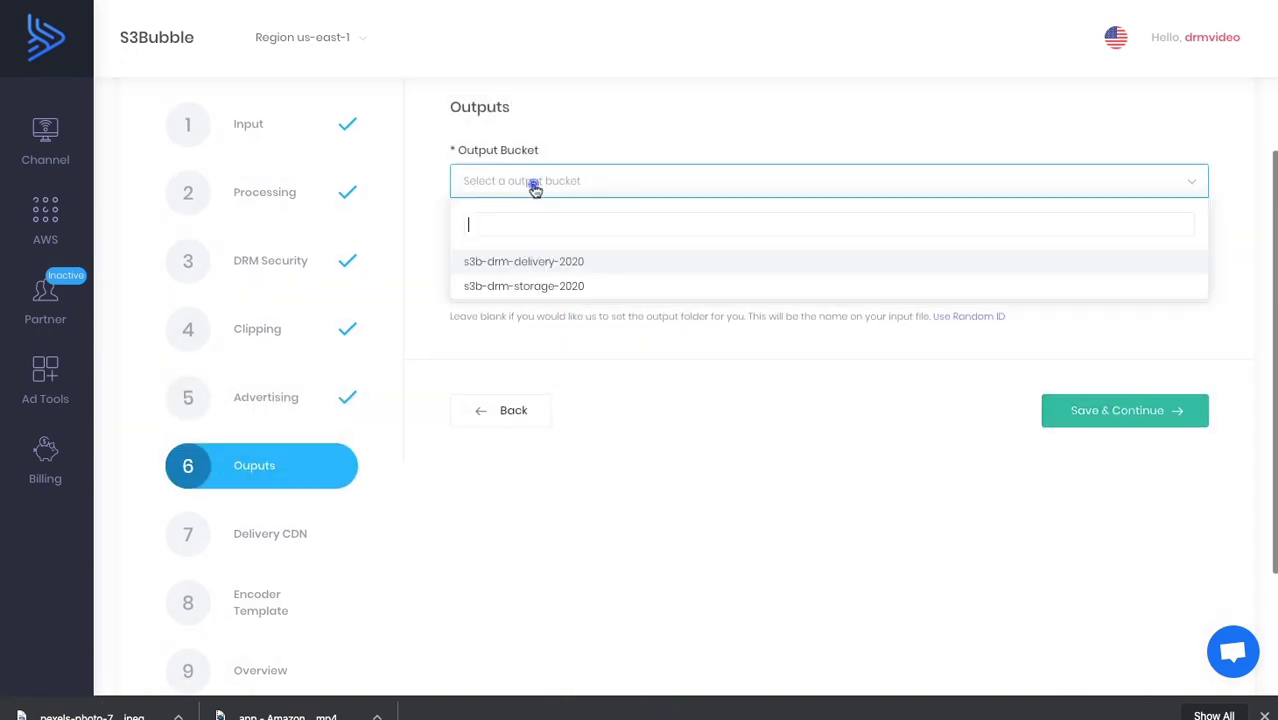
pyautogui.click(528, 259)
pyautogui.click(955, 316)
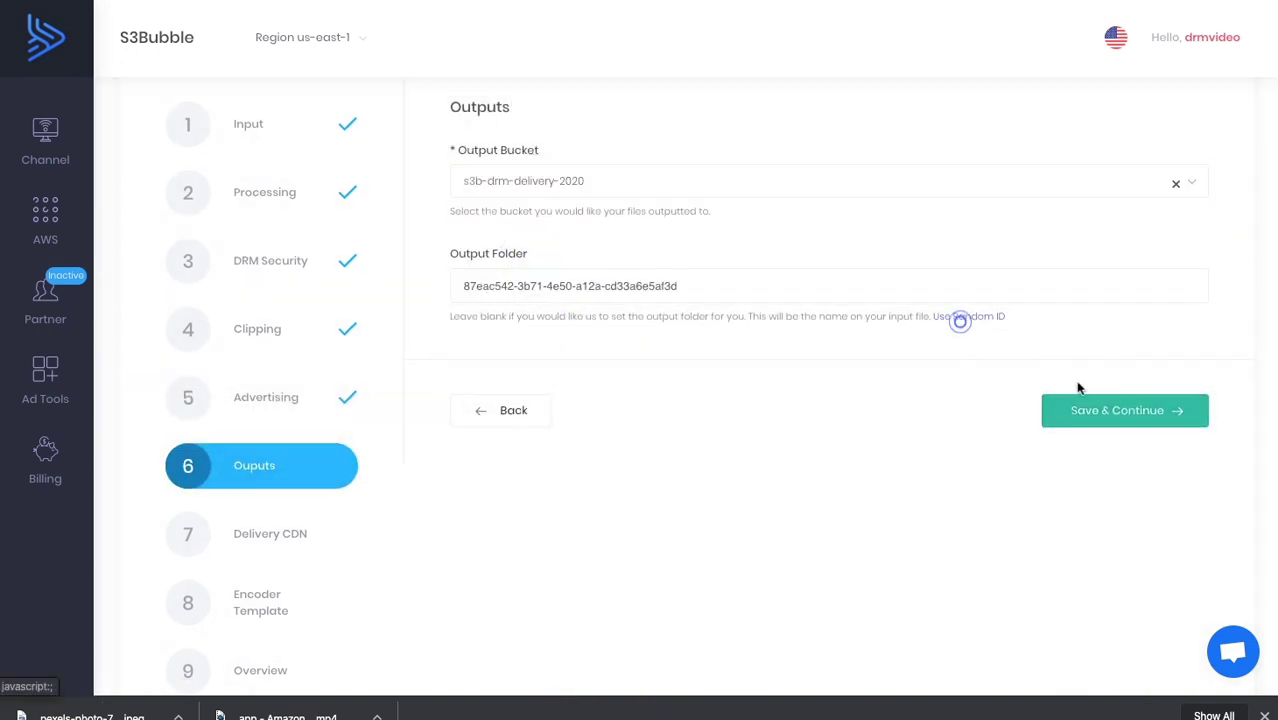
pyautogui.click(1101, 411)
pyautogui.click(563, 192)
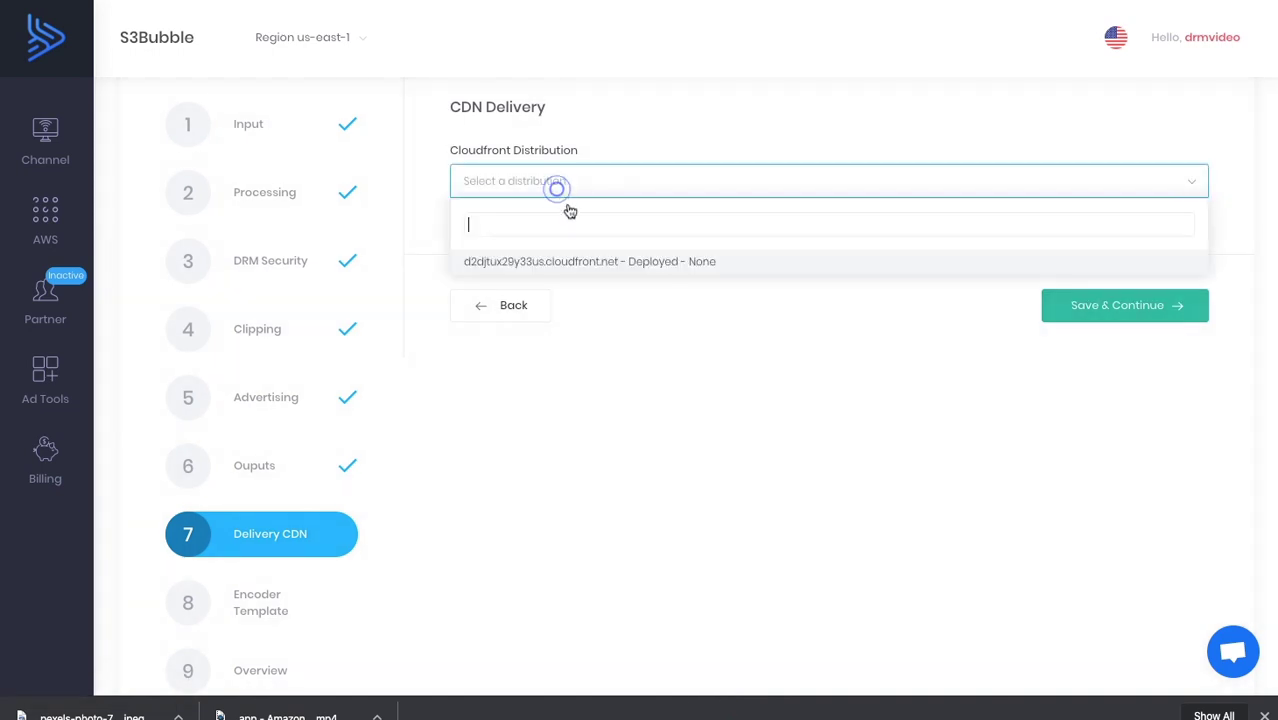
pyautogui.click(588, 259)
pyautogui.click(1140, 325)
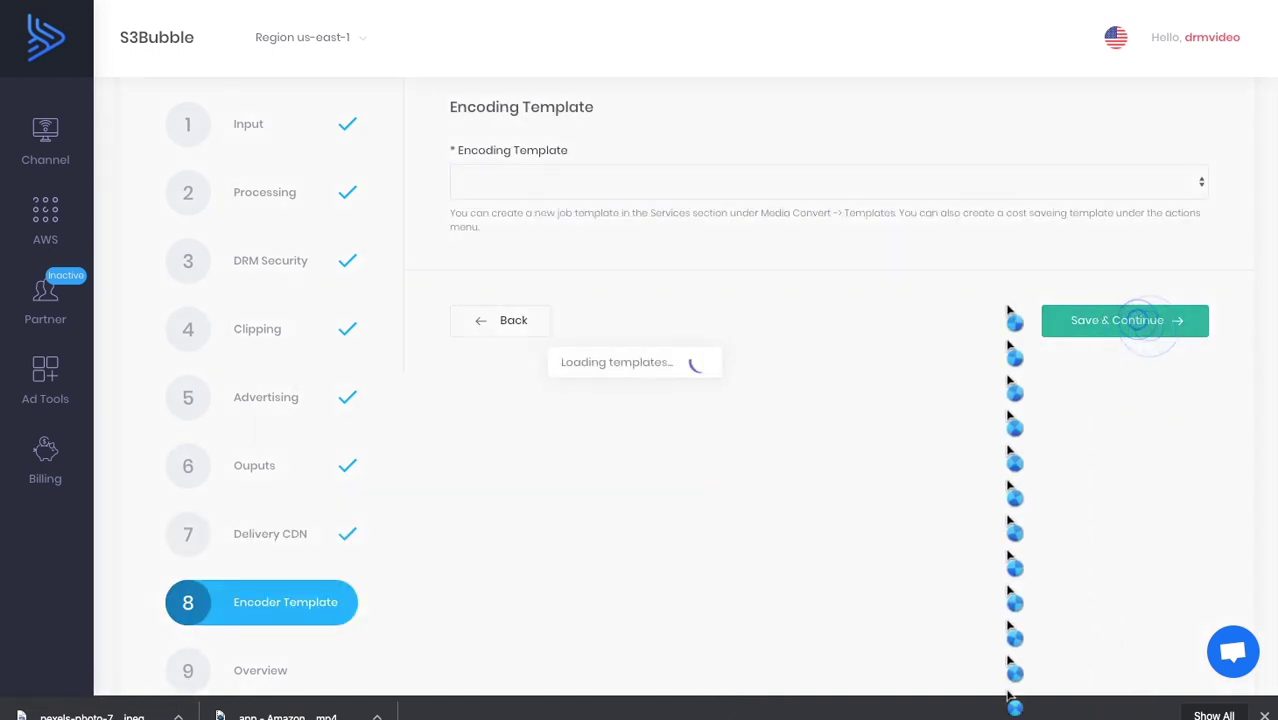
# Choose the S3Bubble-OTT_HLS_Cost_Saving_Template encoding template and submit the job
pyautogui.click(621, 184)
pyautogui.scroll(-5, 662, 328)
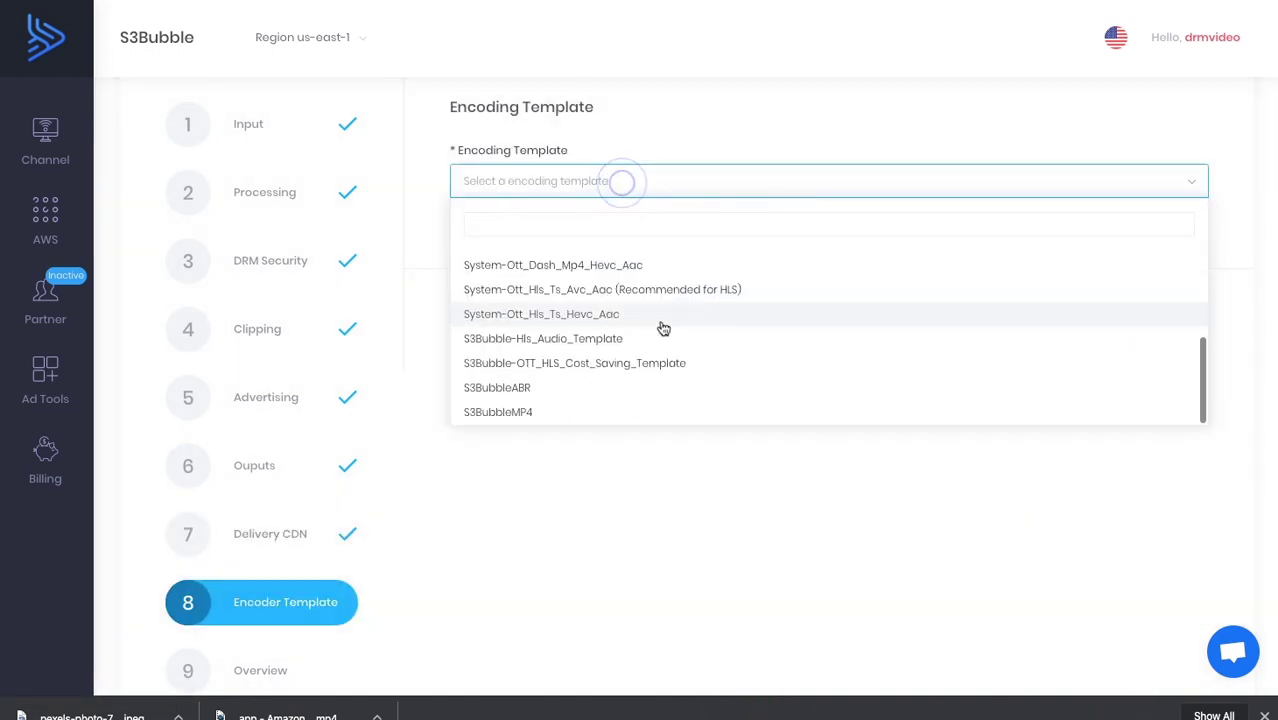
pyautogui.click(656, 365)
pyautogui.click(1121, 332)
pyautogui.click(1138, 294)
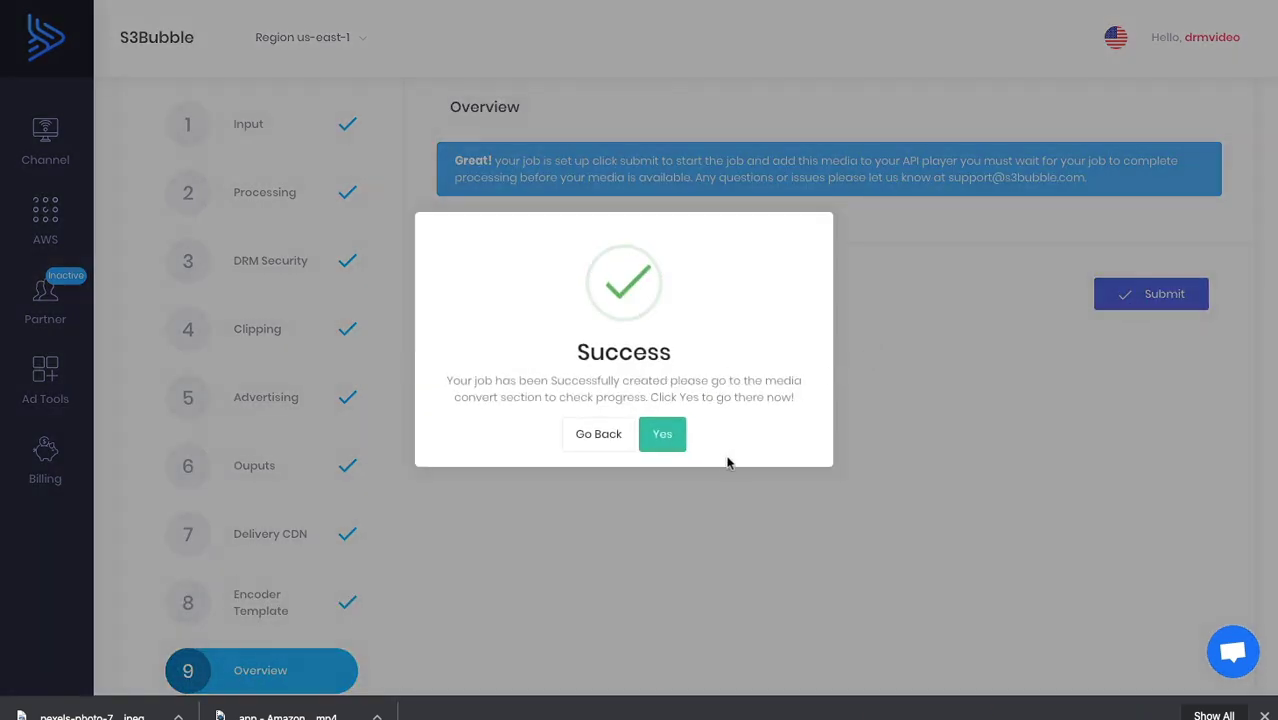
# Go to the Media Convert jobs list and, once the video-lemon.mp4 job completes, open its player
pyautogui.click(668, 440)
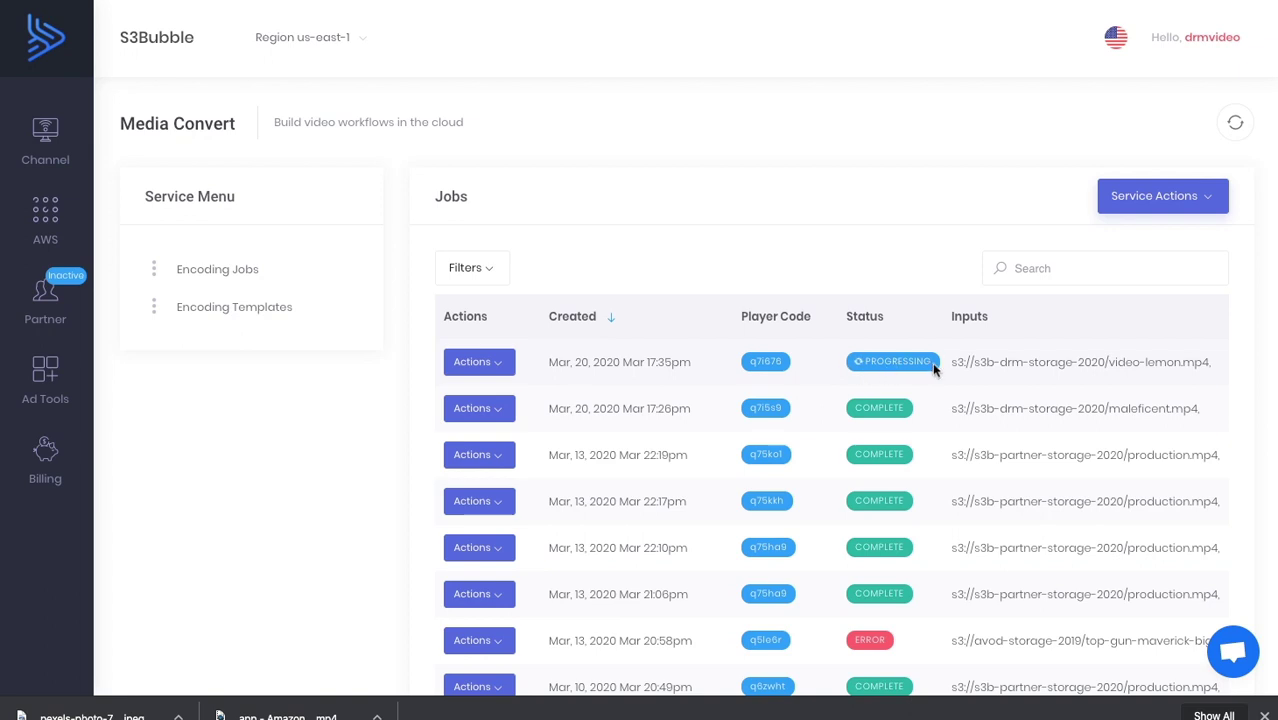
pyautogui.doubleClick(769, 363)
pyautogui.click(679, 277)
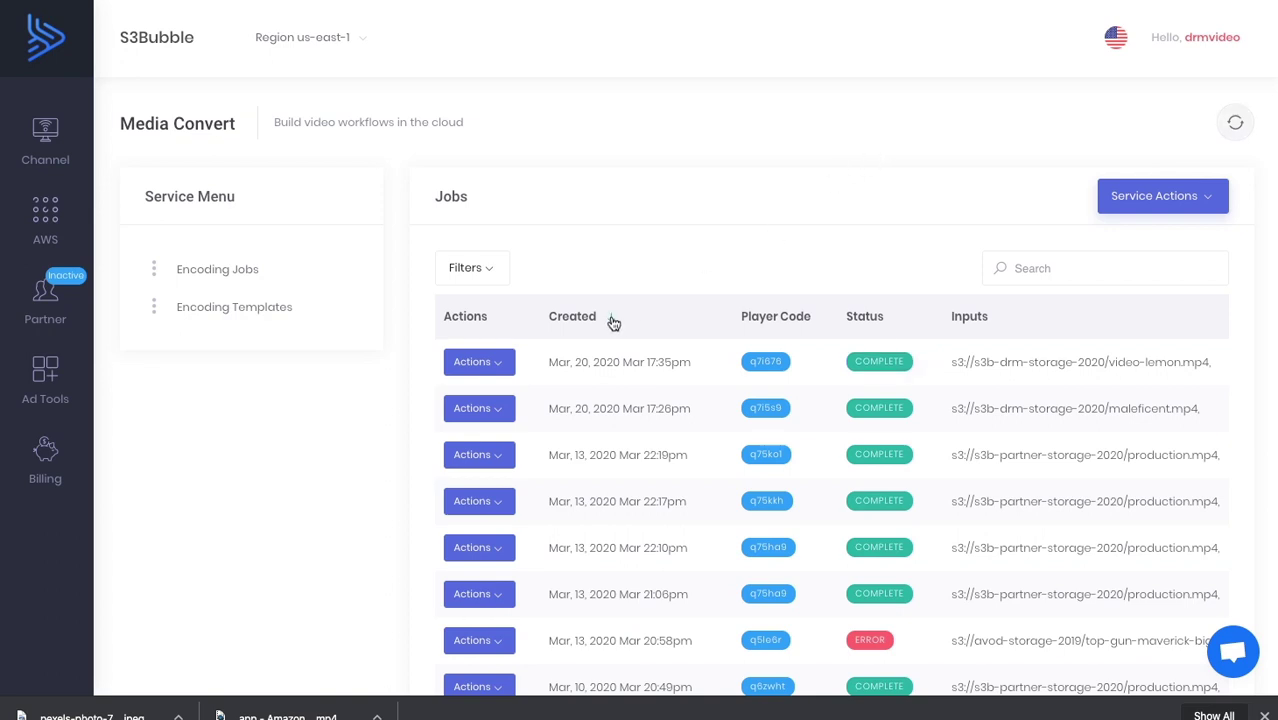
pyautogui.click(484, 364)
pyautogui.click(514, 418)
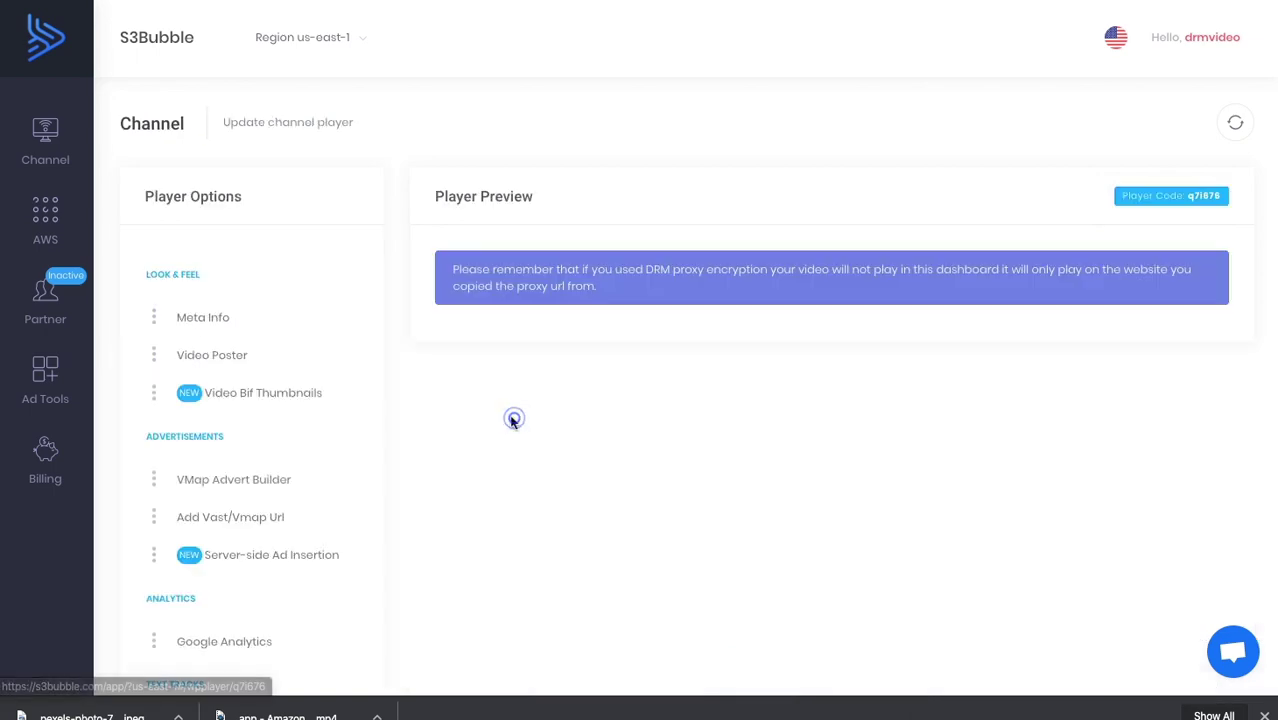
# Copy the player's WordPress HTML shortcode with the woo and teaser settings and paste it into the Secure DRM post's Custom HTML block
pyautogui.scroll(-3, 423, 357)
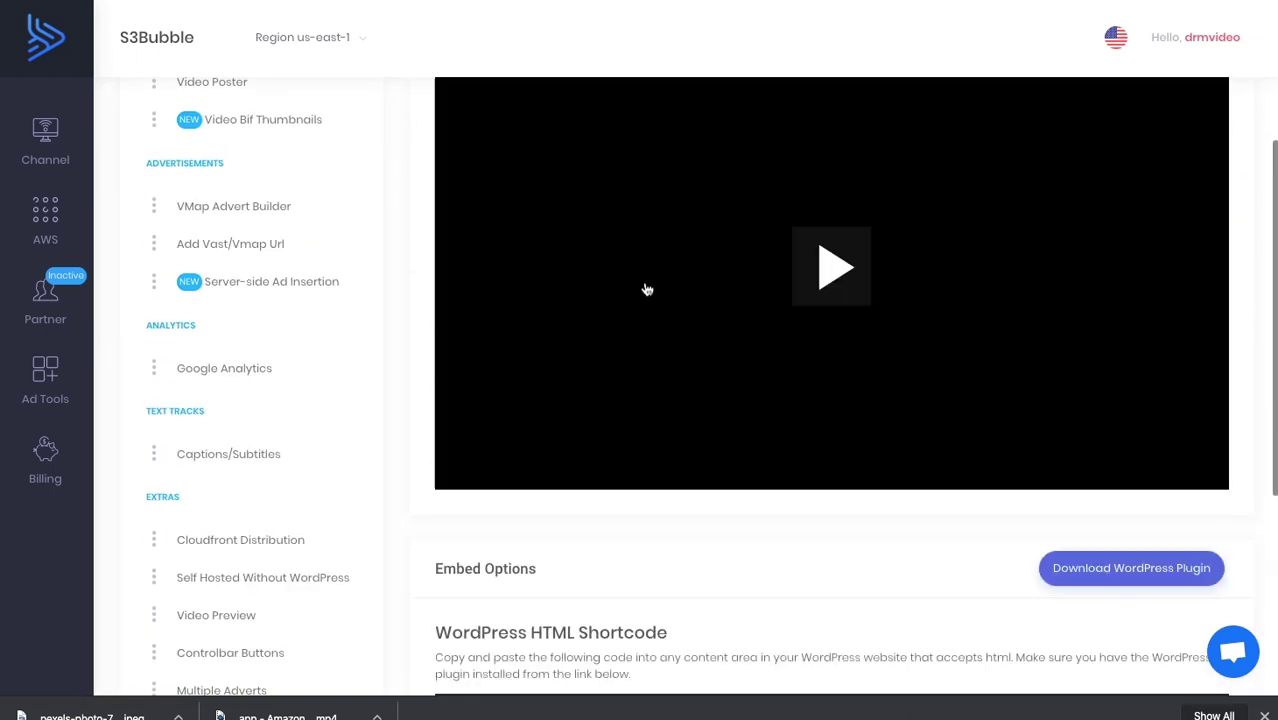
pyautogui.scroll(-1, 838, 256)
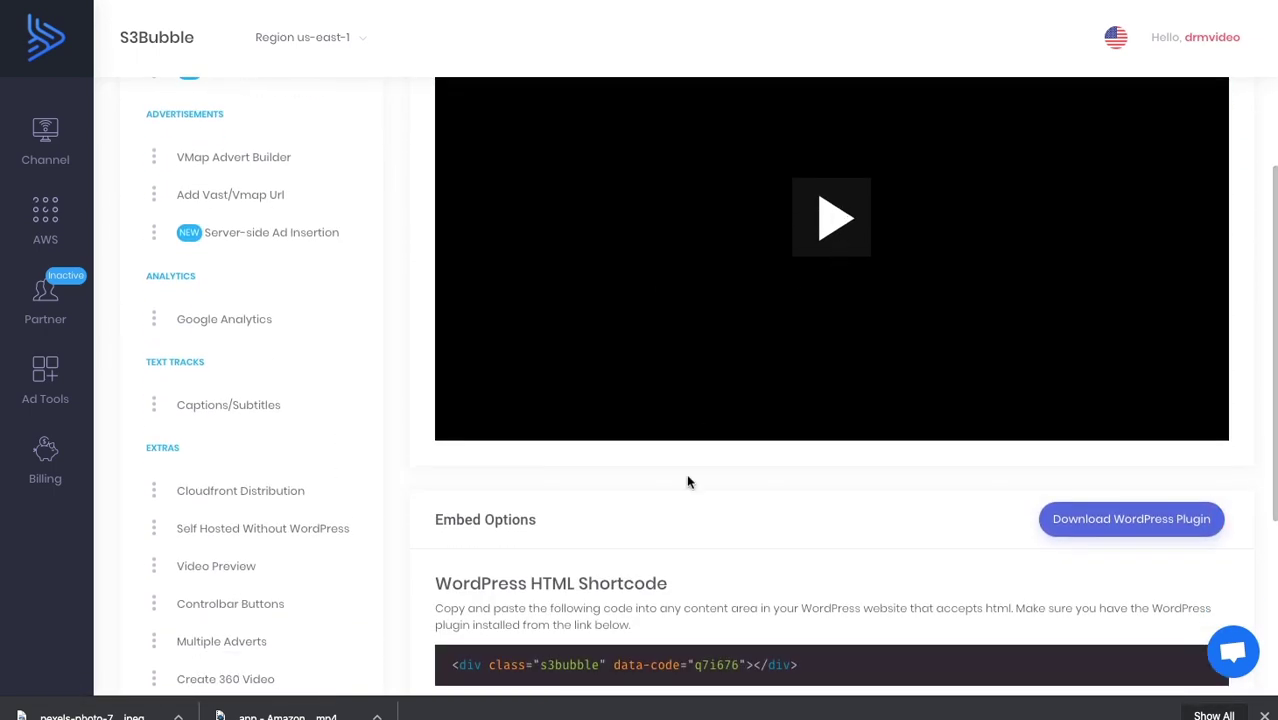
pyautogui.scroll(-2, 687, 483)
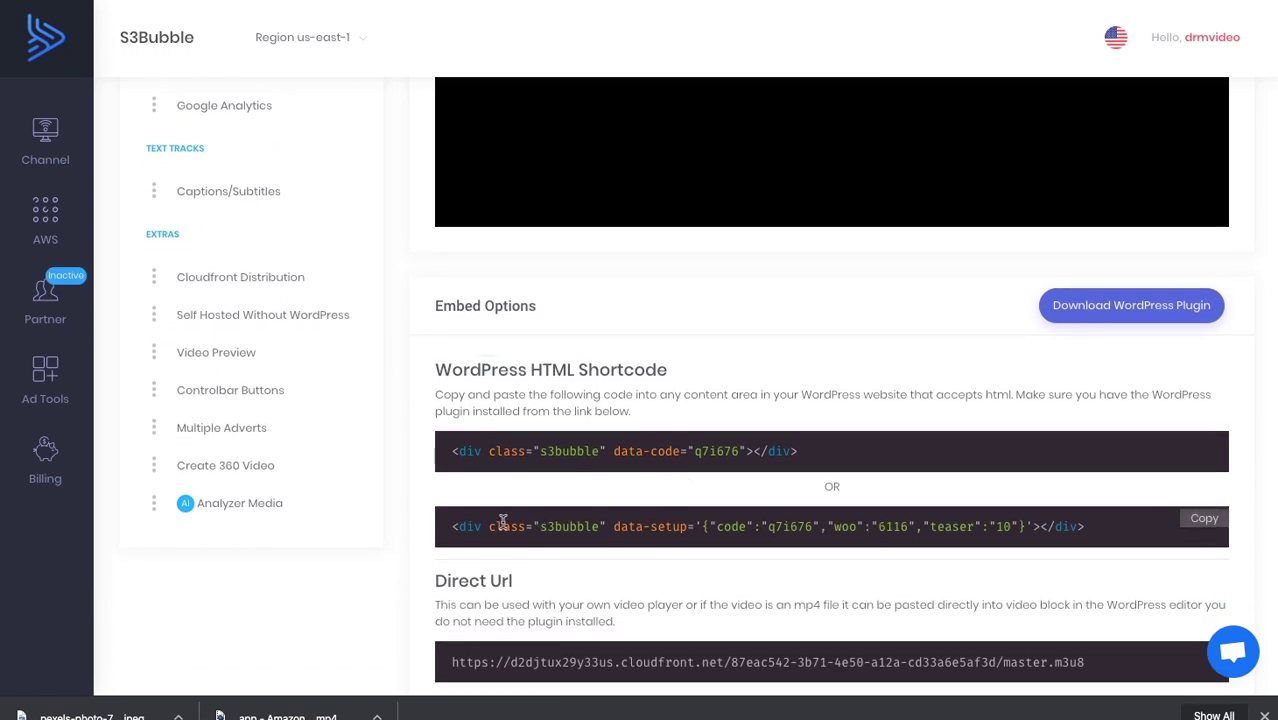
pyautogui.click(1197, 527)
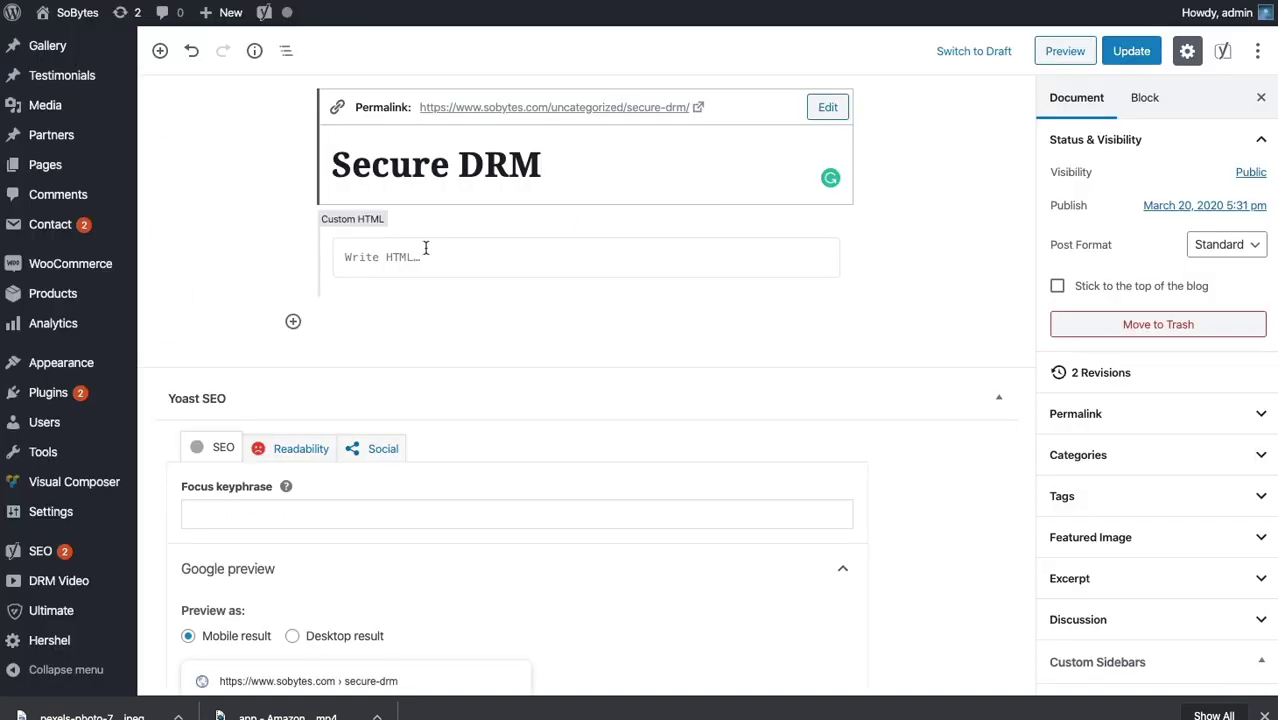
pyautogui.click(420, 258)
pyautogui.hotkey('ctrl', 'v')
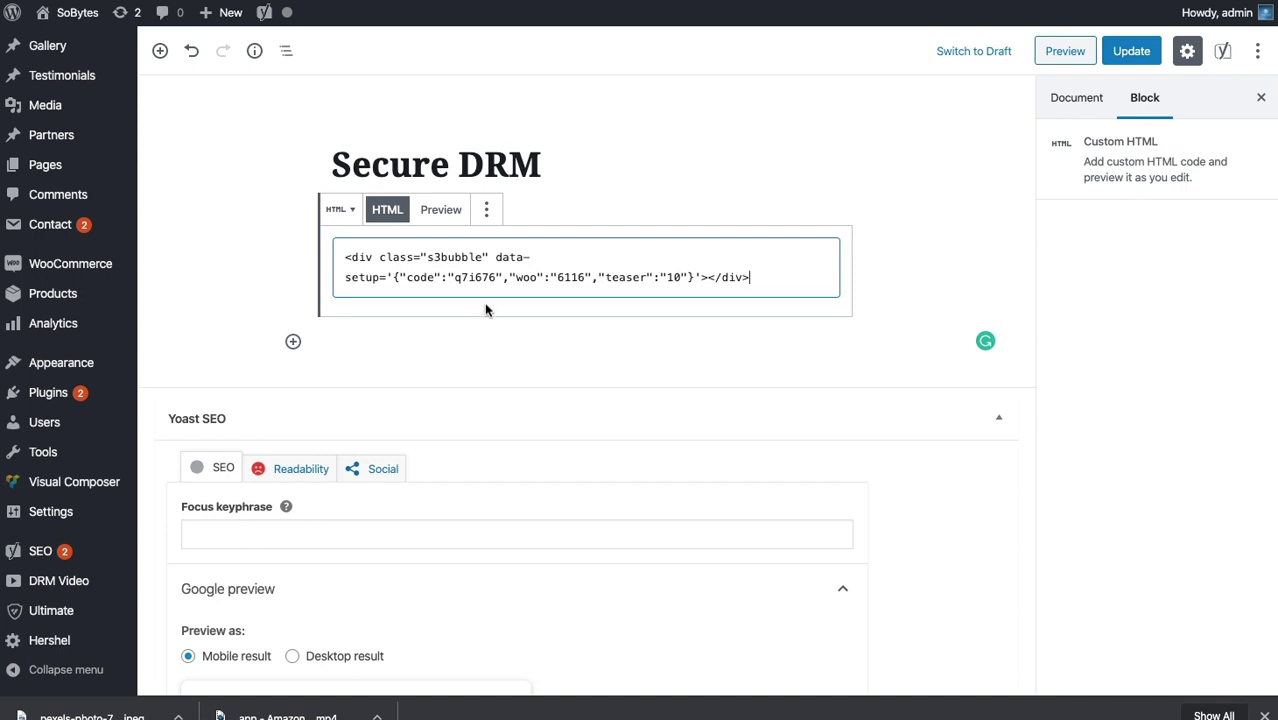
# Remove the woo and teaser settings from the Secure DRM post's shortcode, keeping only the video code, and update the post
pyautogui.moveTo(505, 278); pyautogui.dragTo(697, 282)
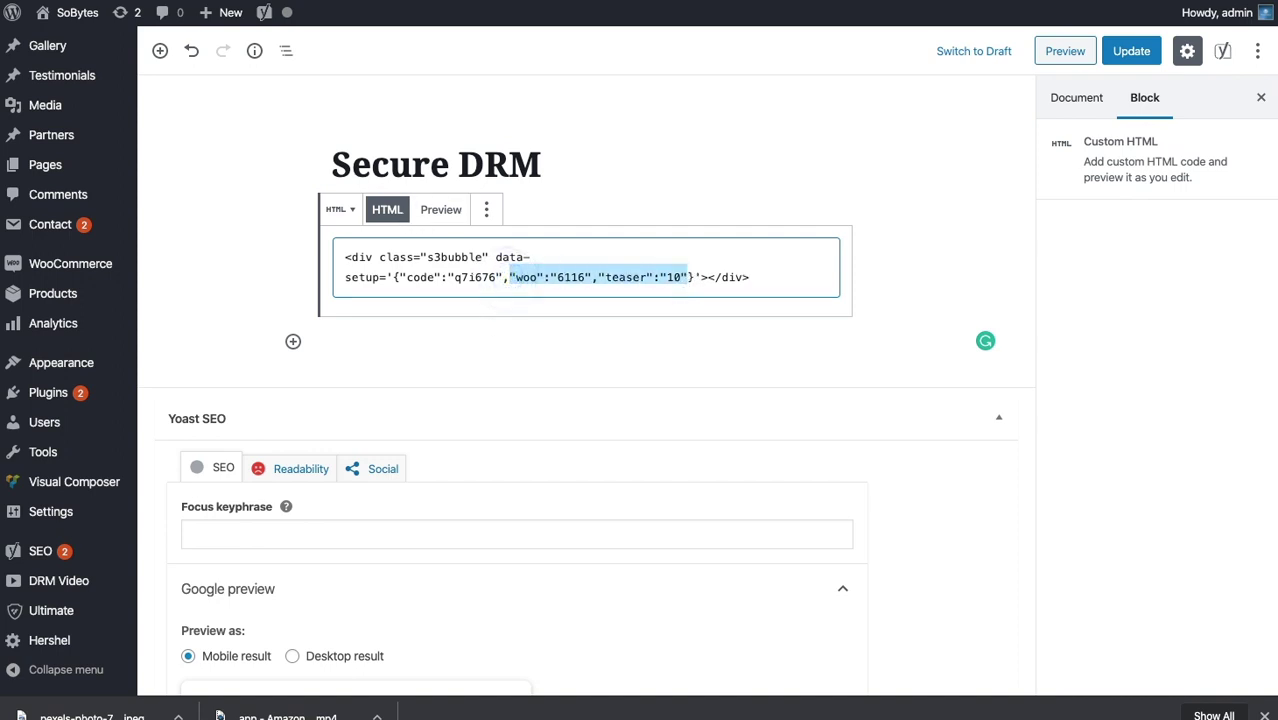
pyautogui.press('BackSpace')
pyautogui.press('BackSpace')
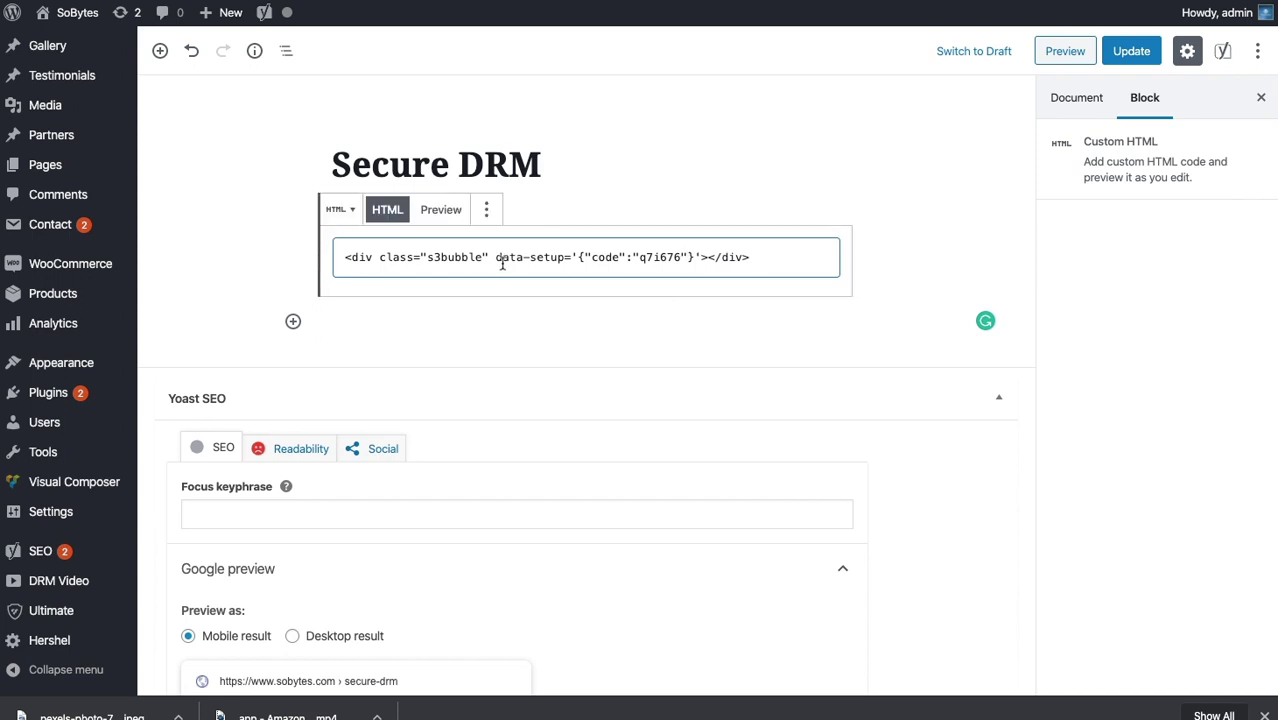
pyautogui.click(1120, 53)
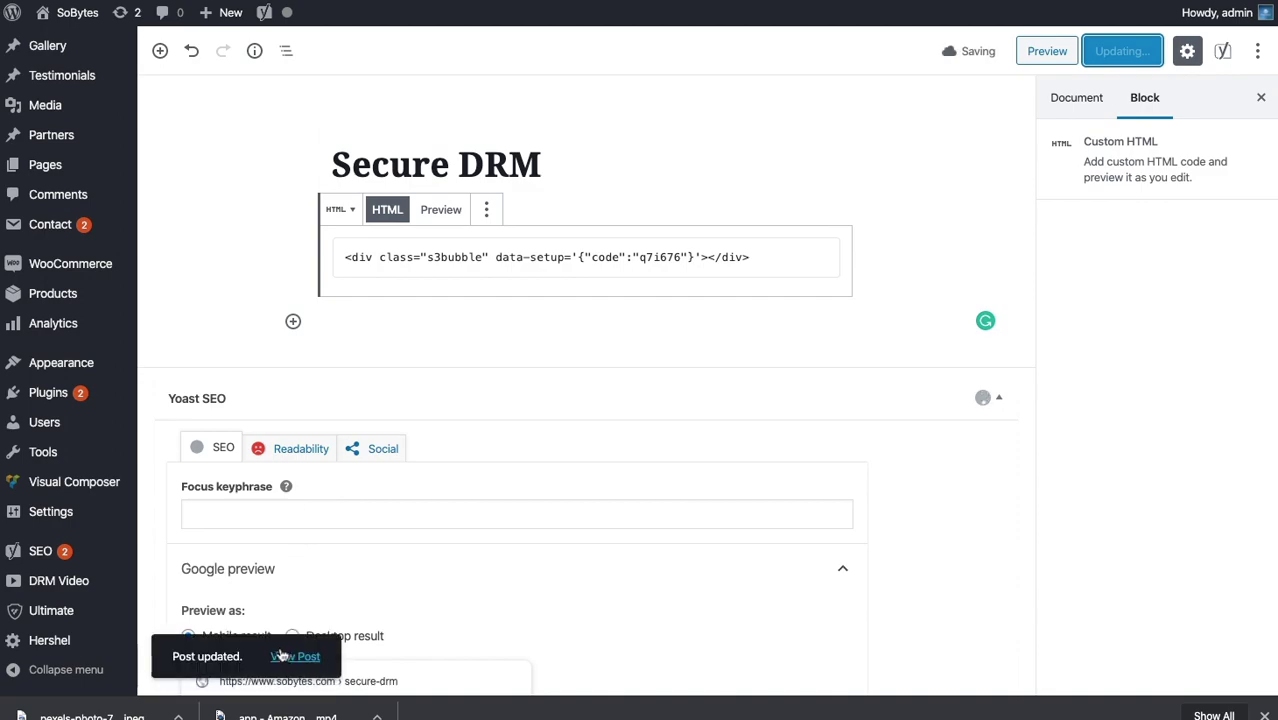
# View the published Secure DRM post and play its embedded video
pyautogui.click(294, 656)
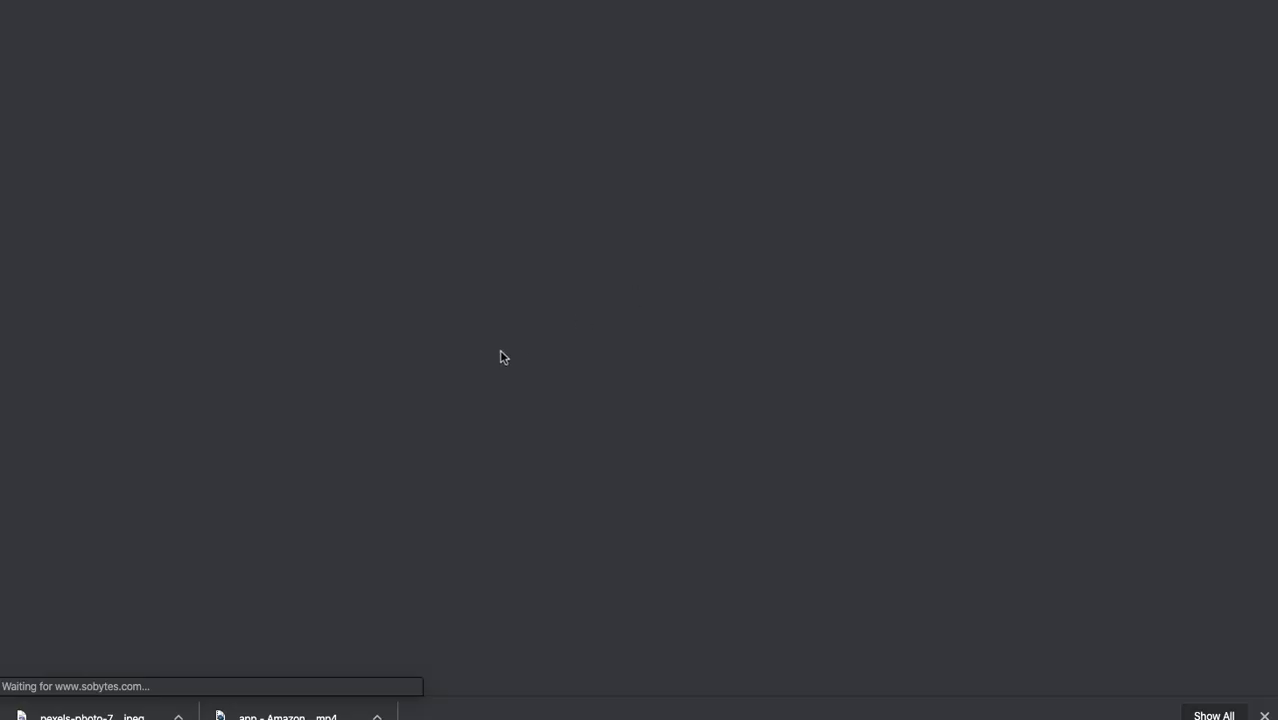
pyautogui.scroll(-3, 506, 355)
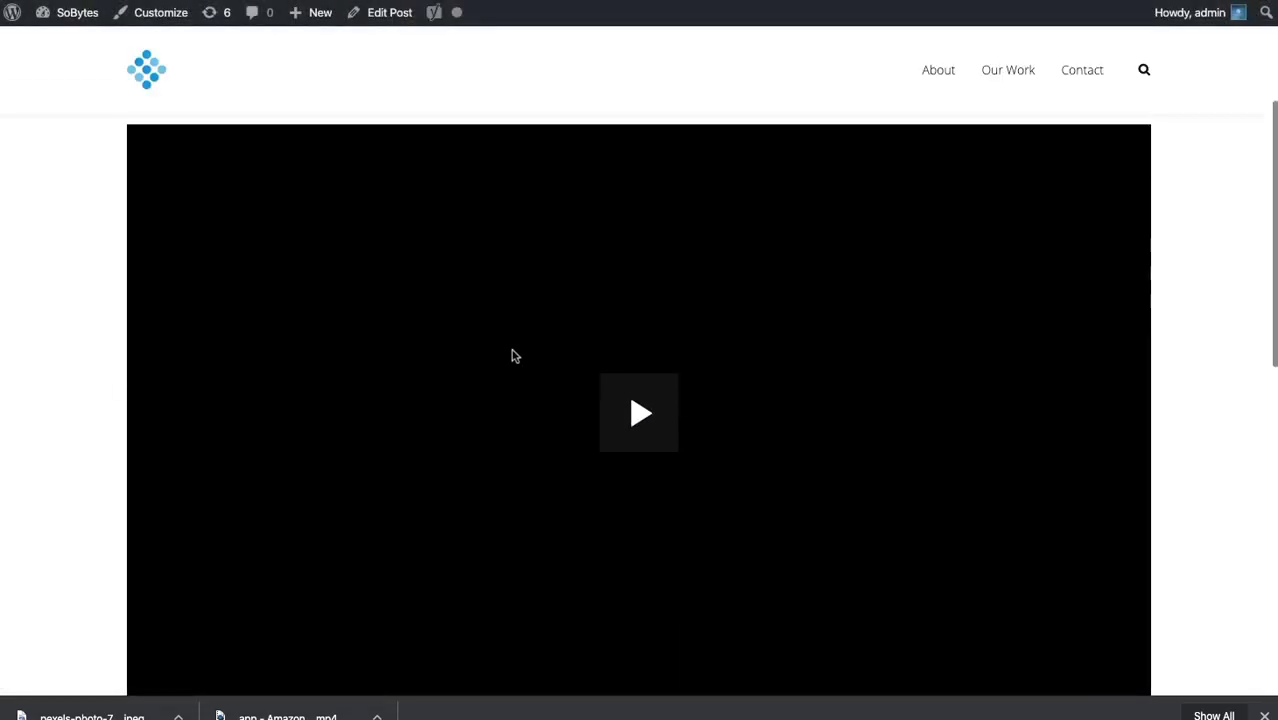
pyautogui.click(499, 397)
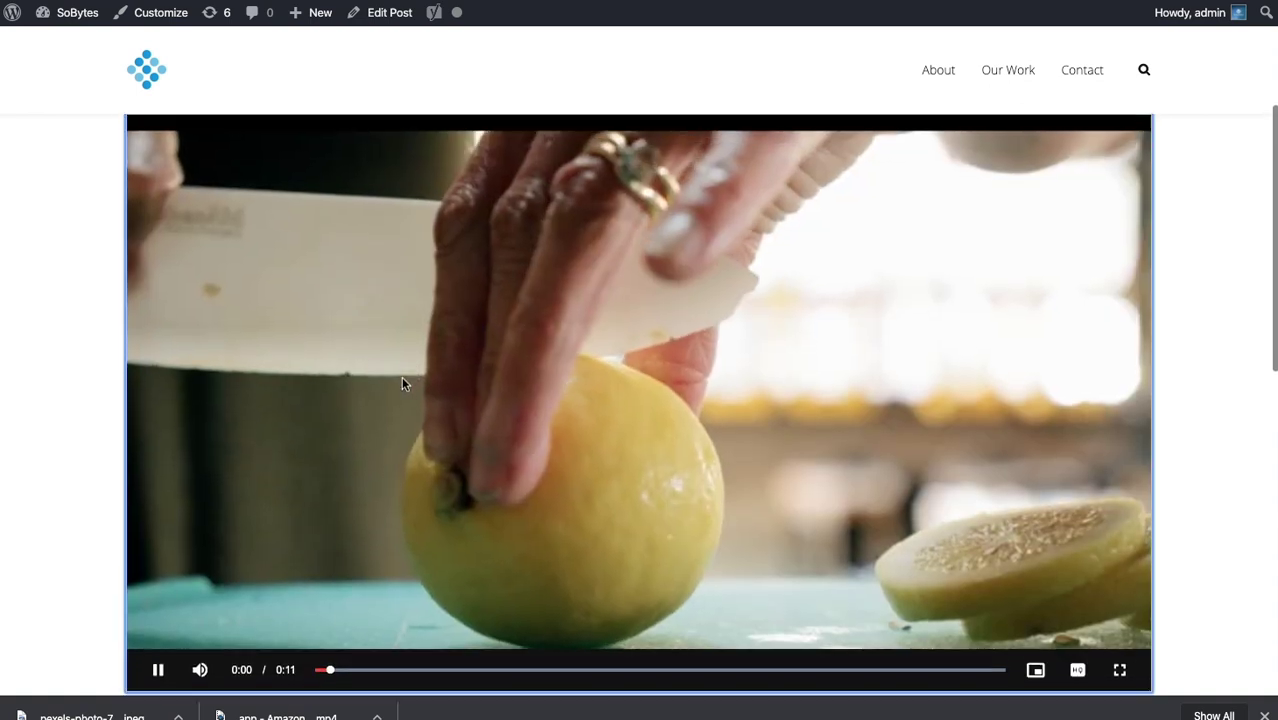